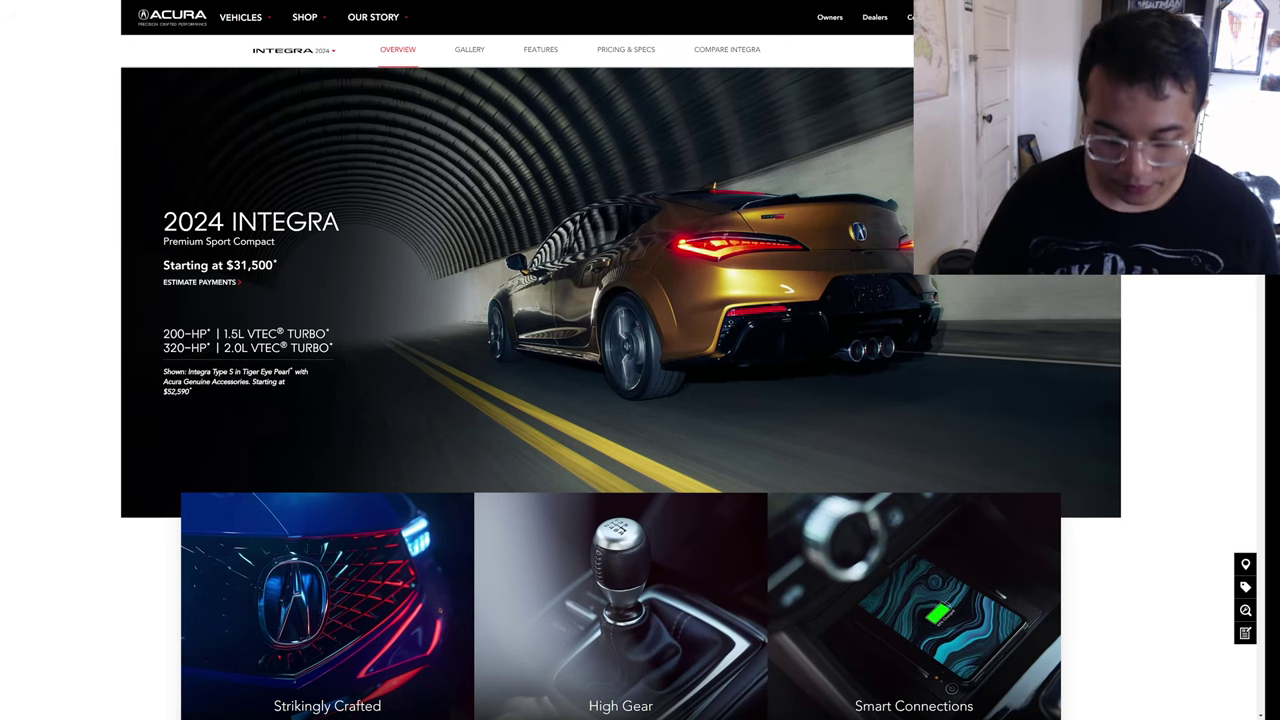
- Leave full screen, open a private window, and search 'acura integra type s 2006'
left_click(626, 30)
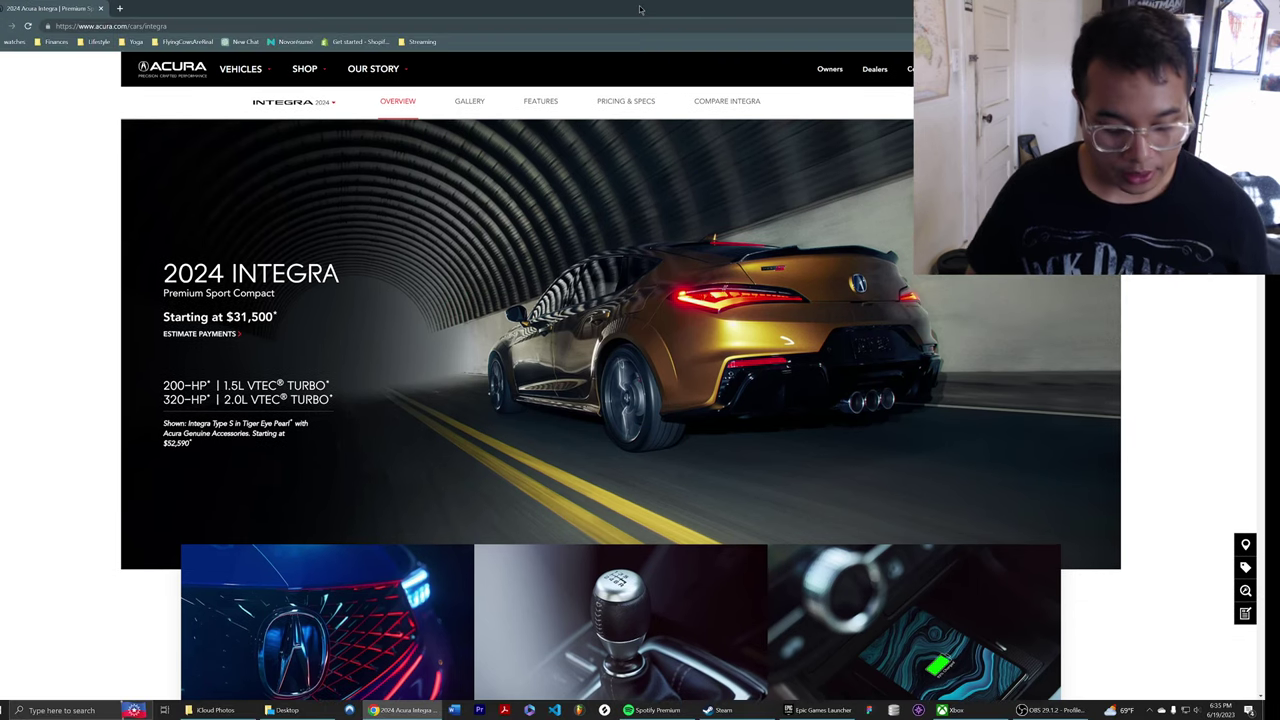
key("ctrl+shift+n")
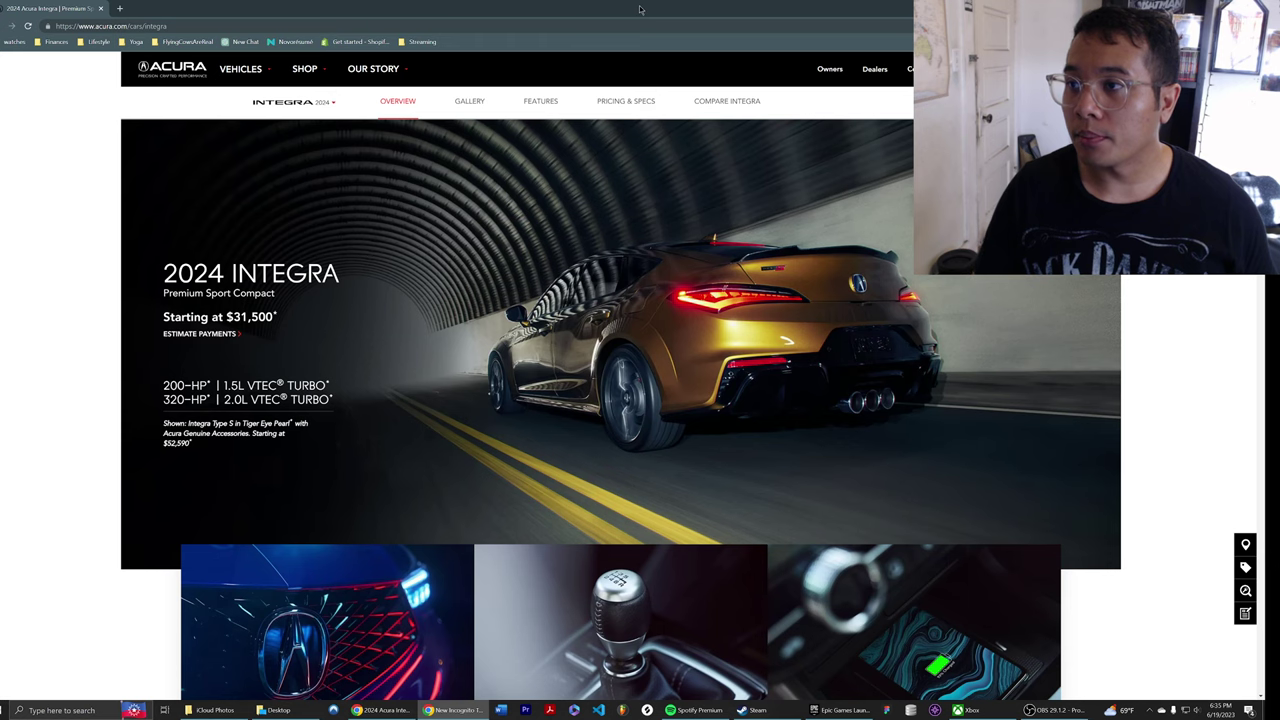
key("alt+Tab")
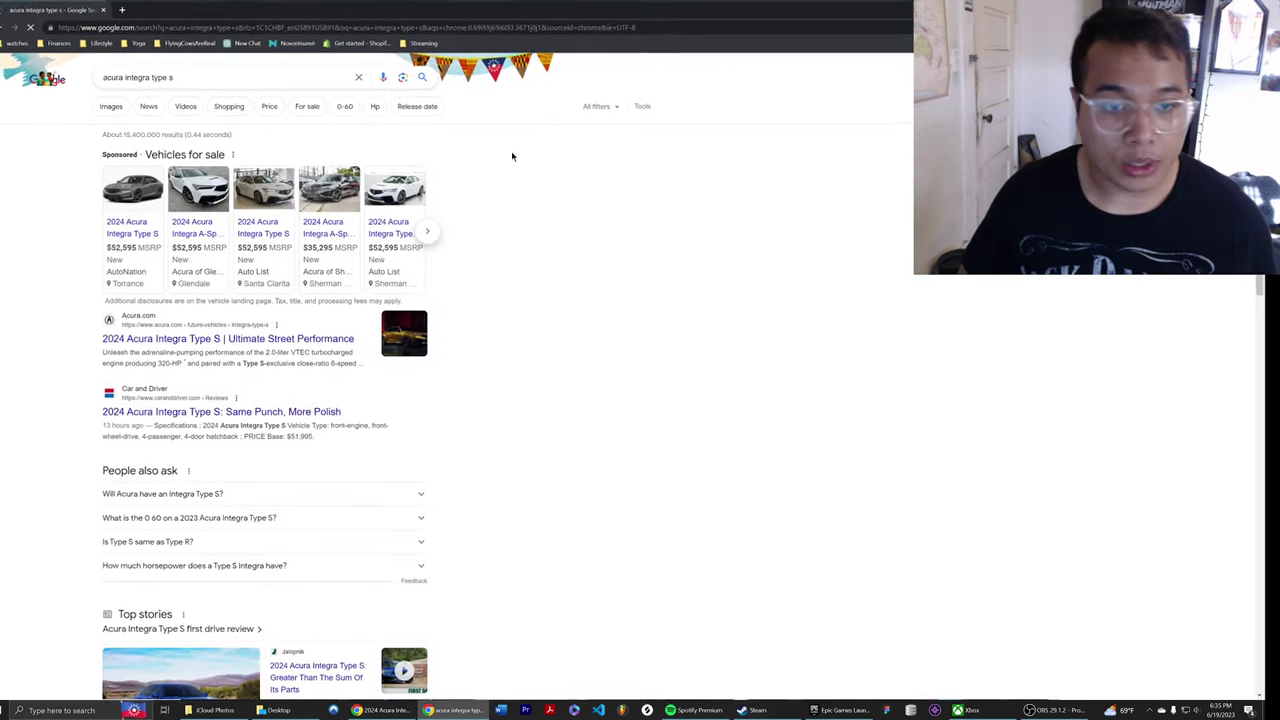
left_click(220, 76)
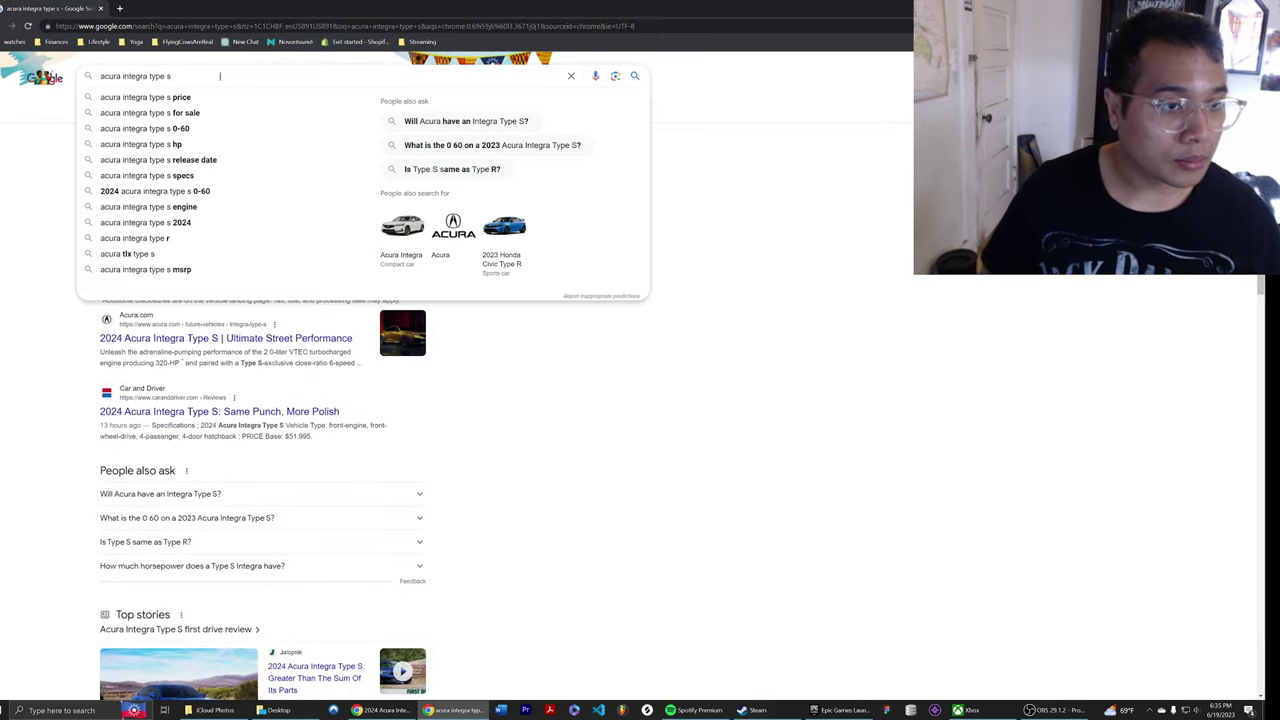
type("200")
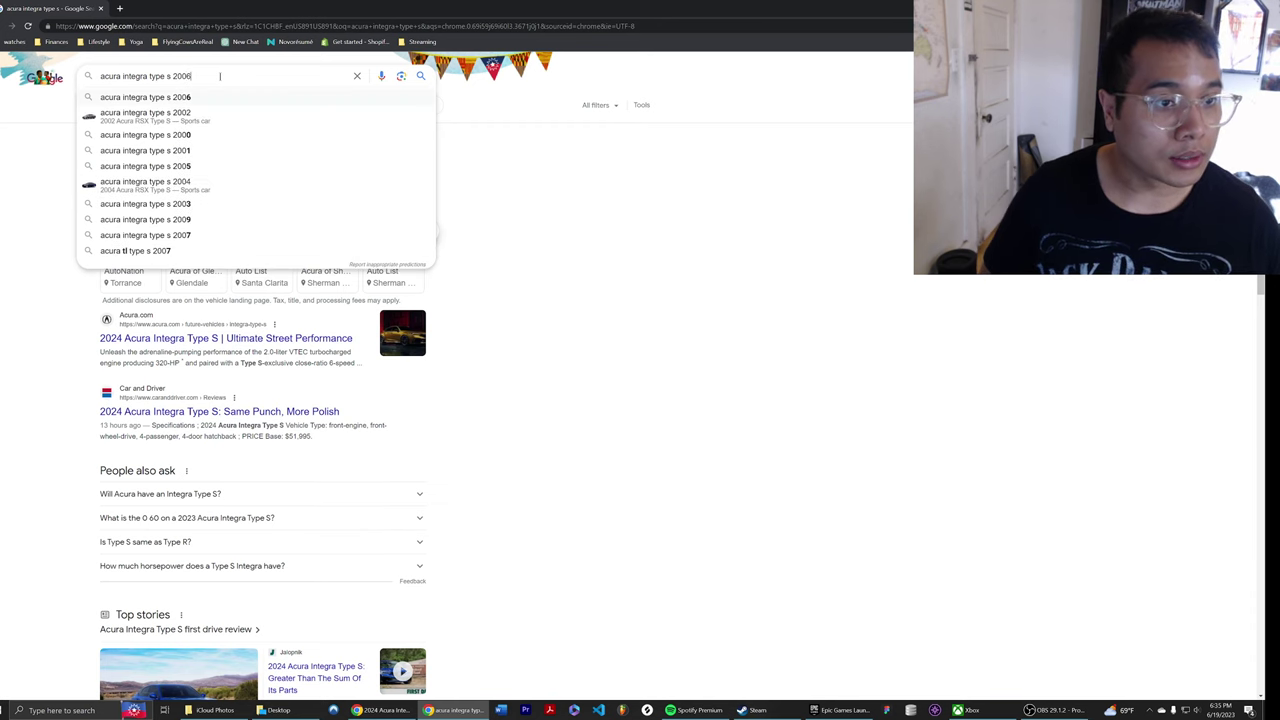
type("6")
key("Return")
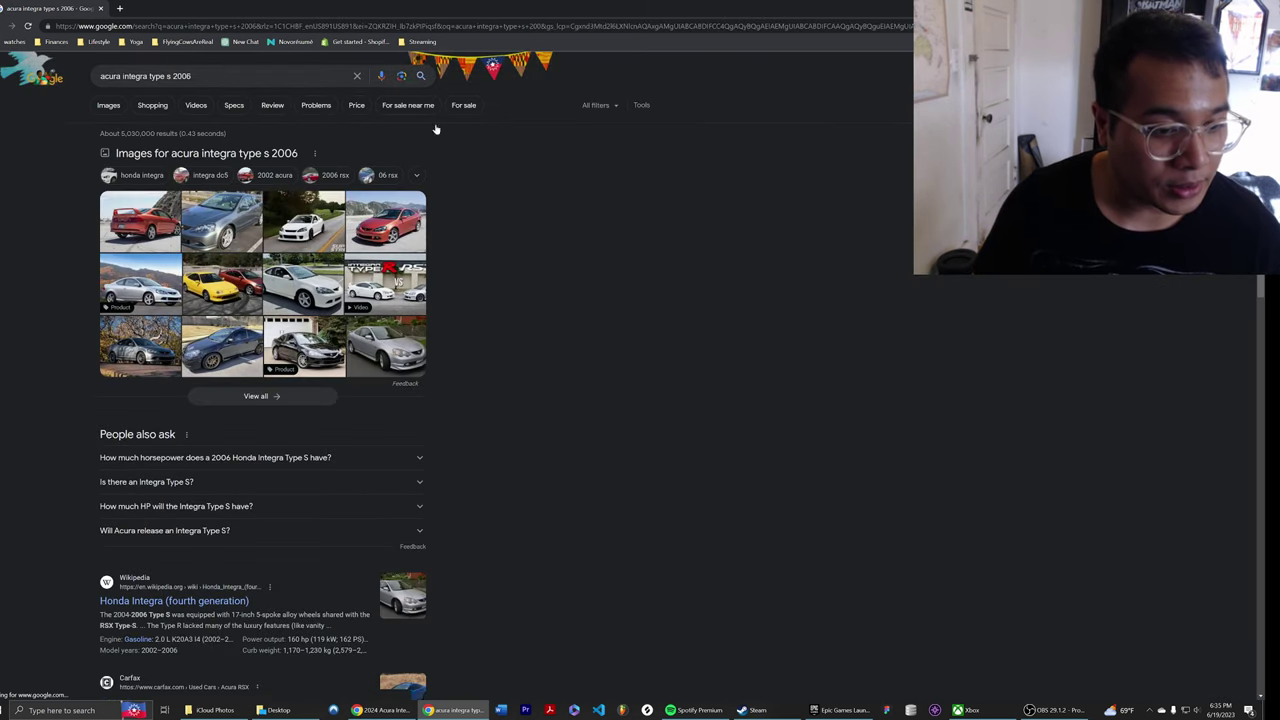
- Preview The Drive's yellow Integra in image results and resize the browser window
left_click(361, 477)
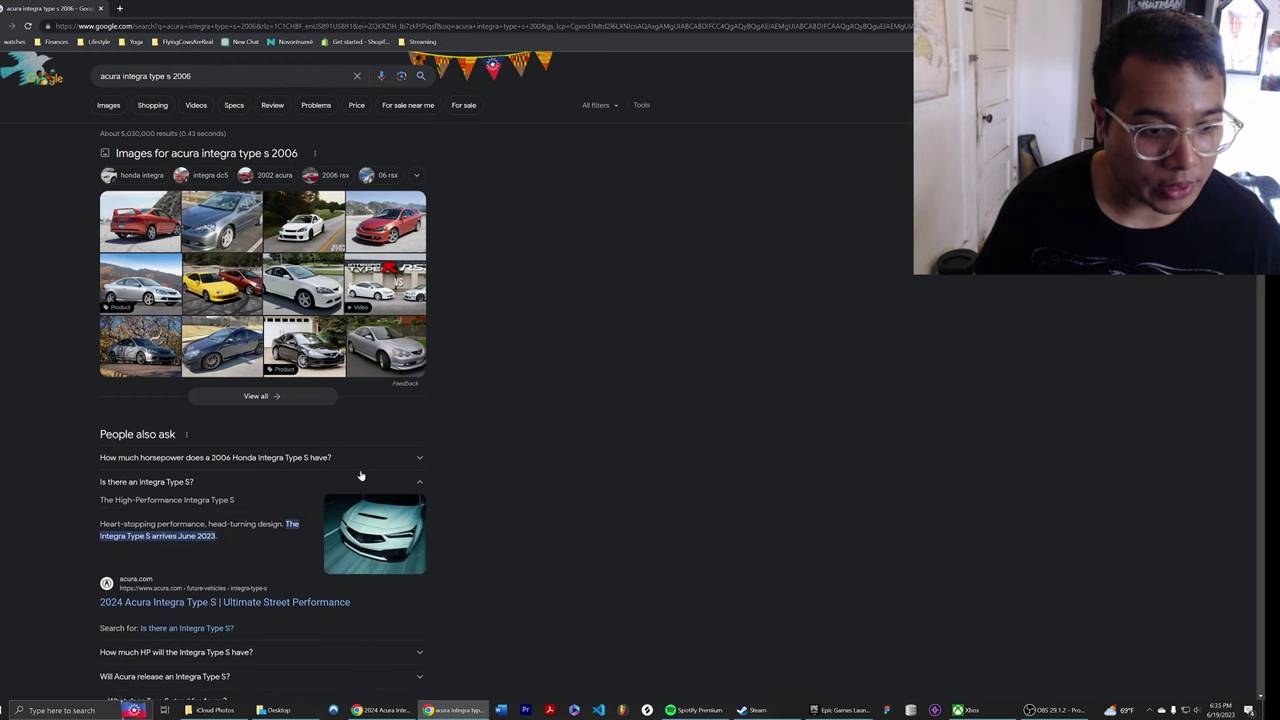
left_click(360, 477)
left_click(107, 102)
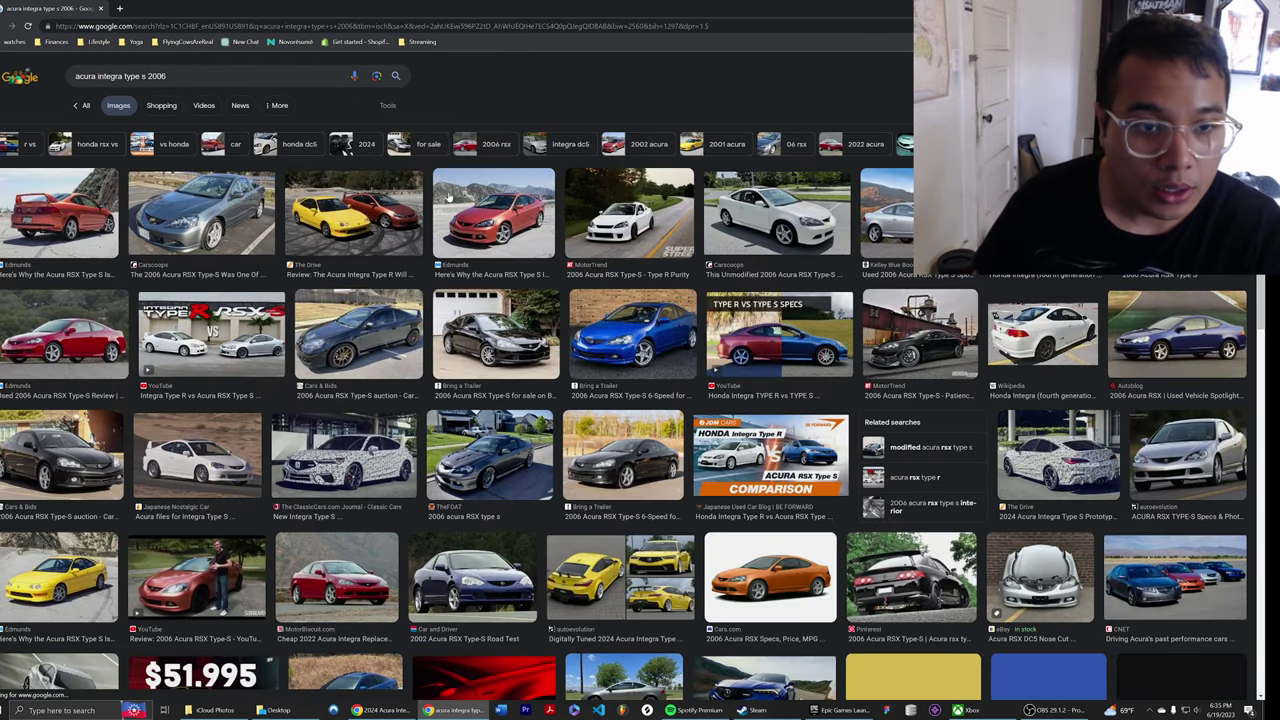
left_click(345, 212)
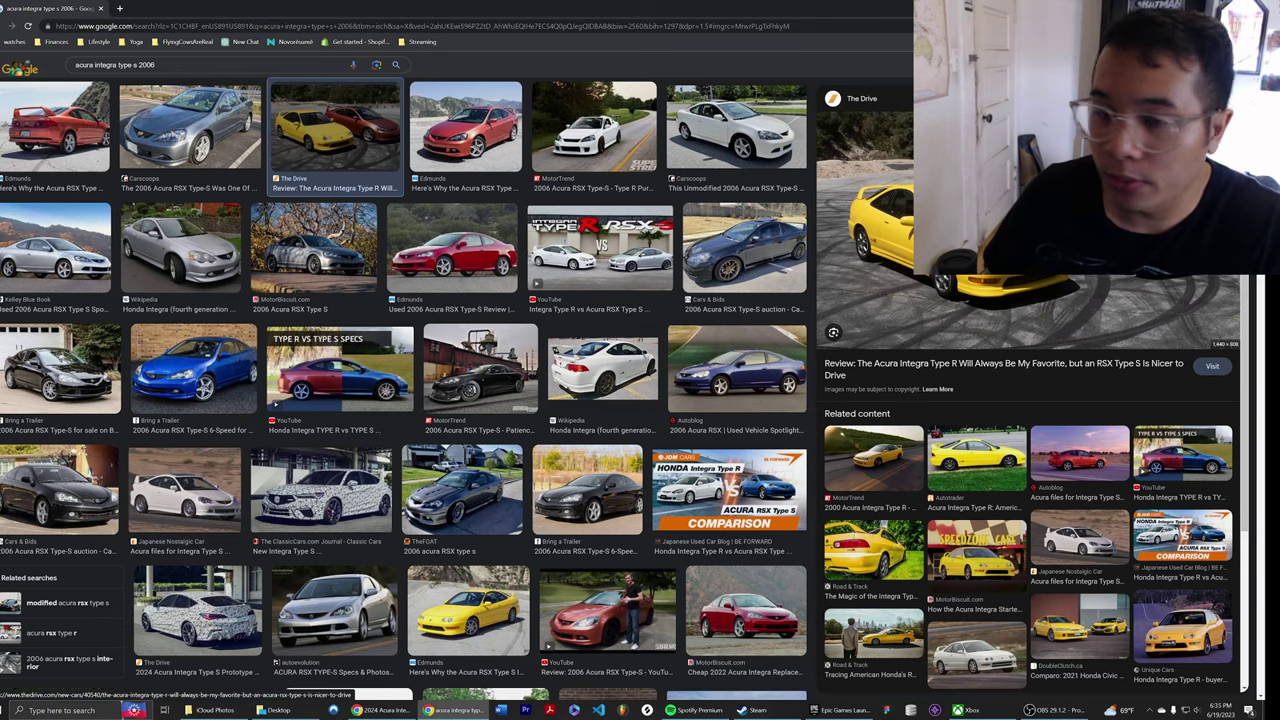
key("super+Down")
left_click_drag(630, 368, 985, 697)
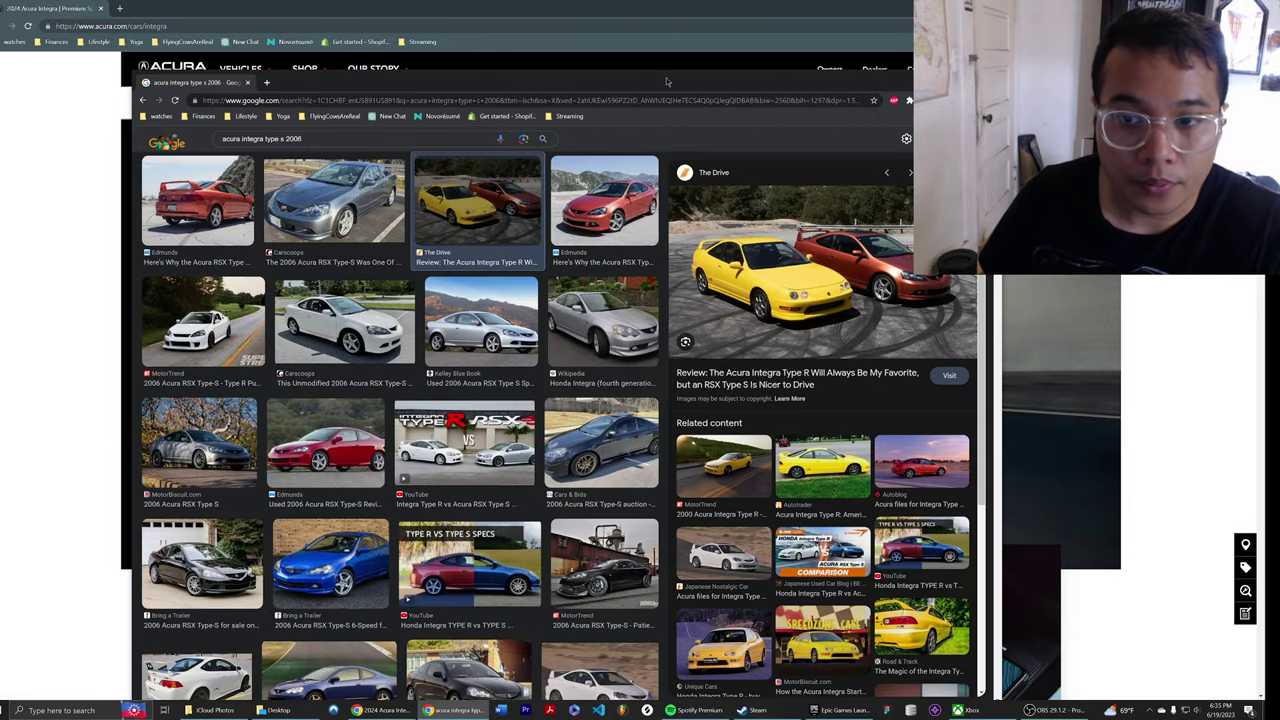
- Read through The Drive's RSX Type S review, then close its private window
left_click_drag(667, 83, 546, 58)
left_click(628, 268)
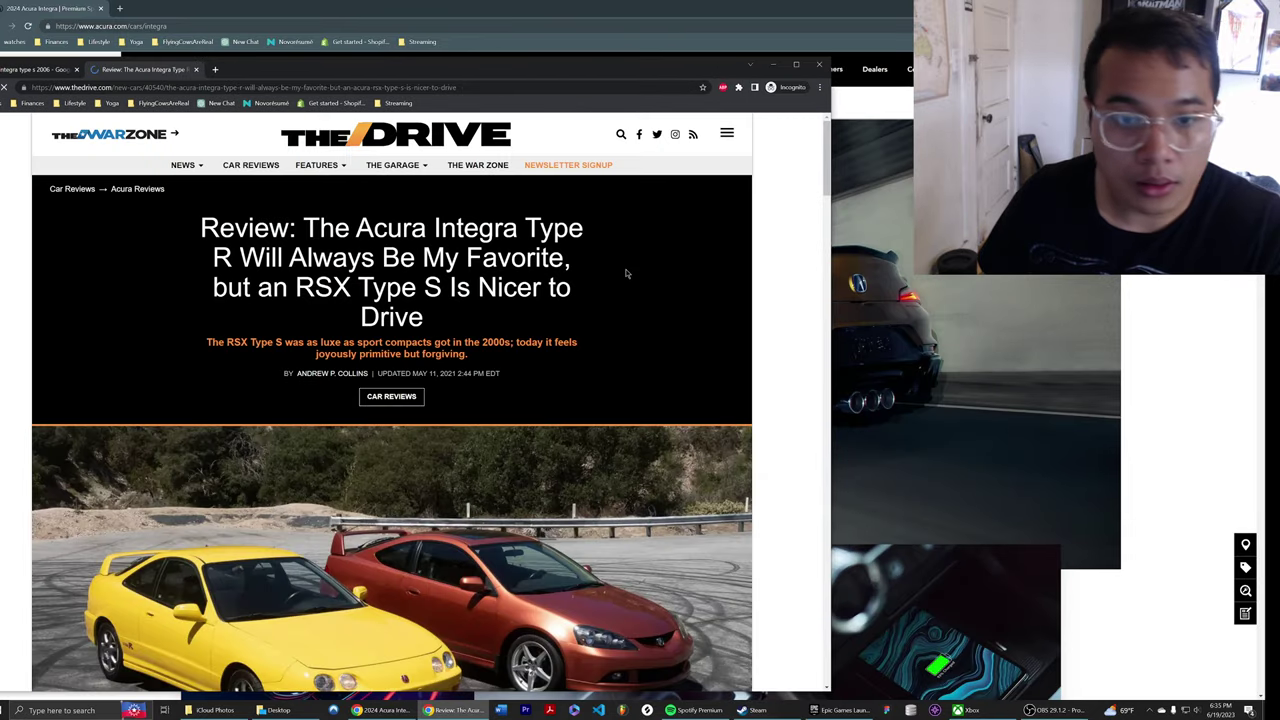
scroll(627, 273, "down", 5)
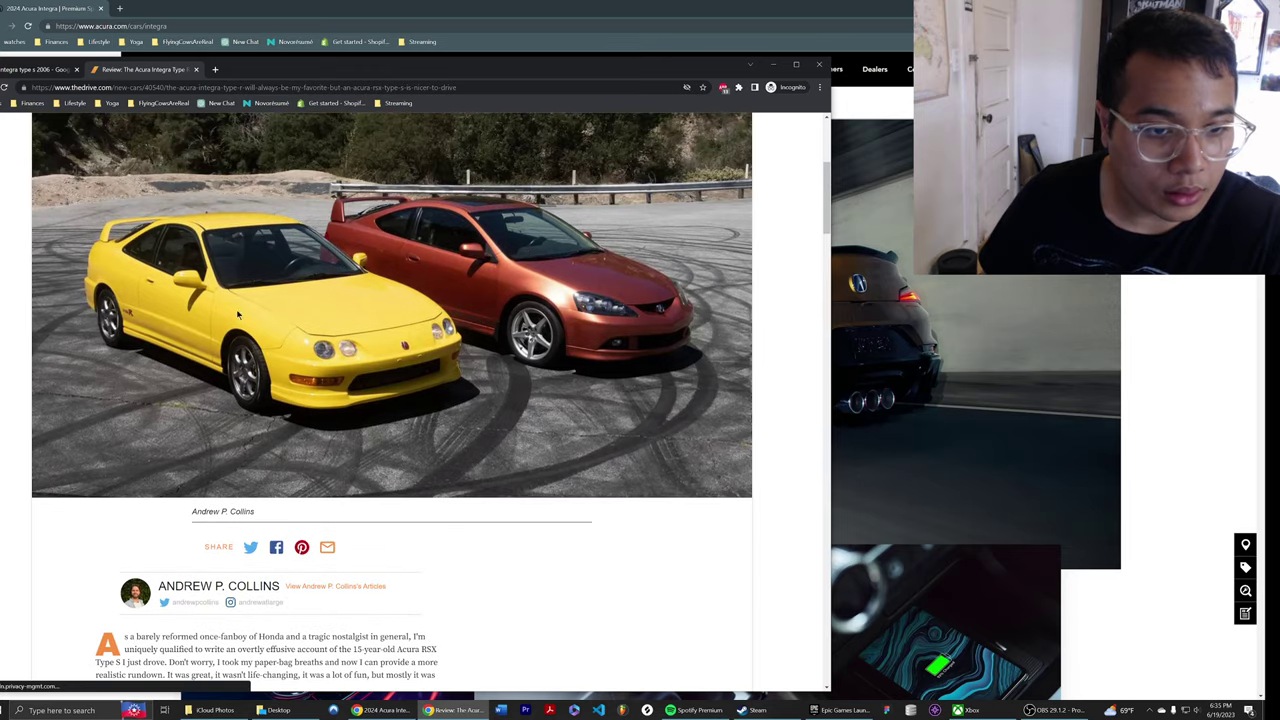
scroll(238, 325, "up", 2)
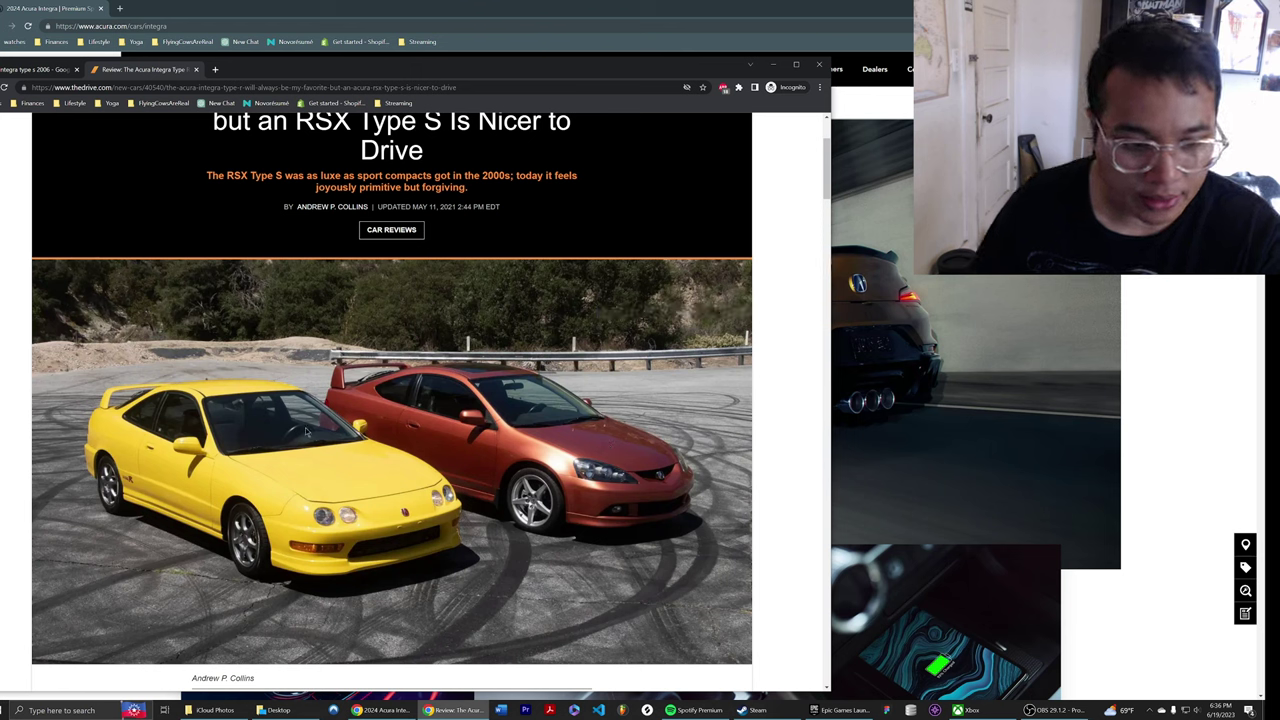
scroll(308, 430, "down", 3)
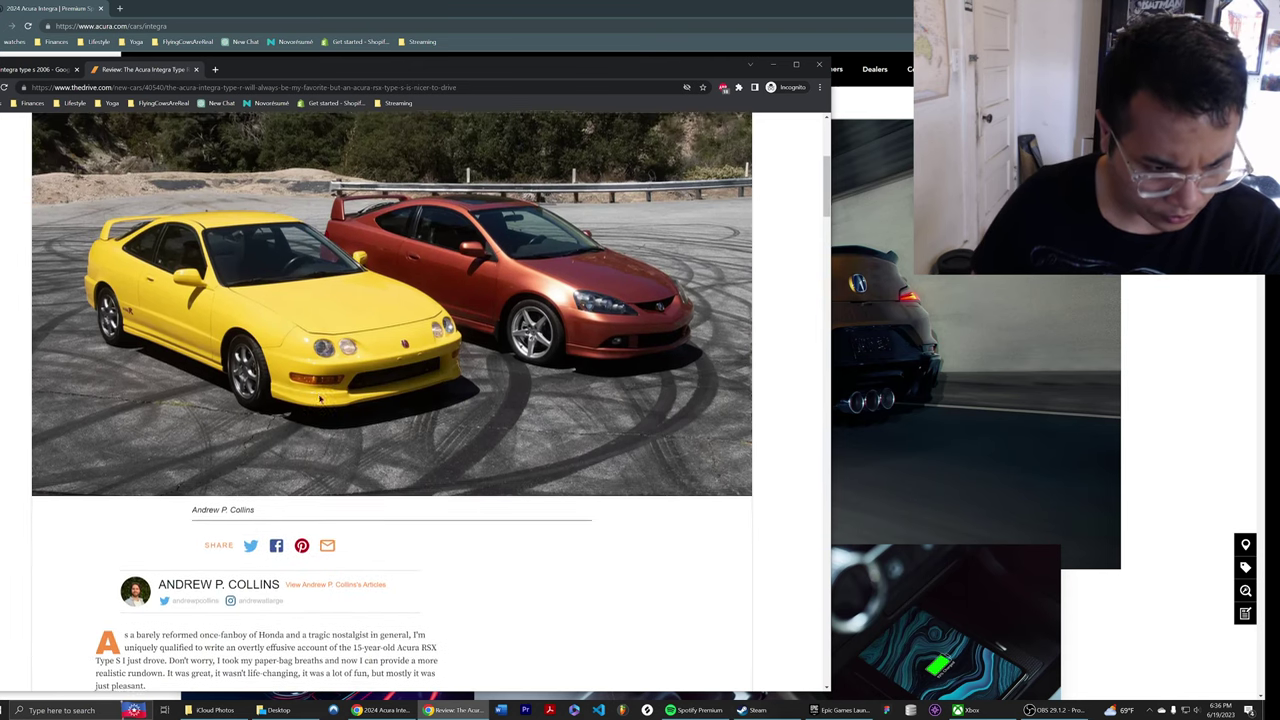
scroll(320, 400, "up", 5)
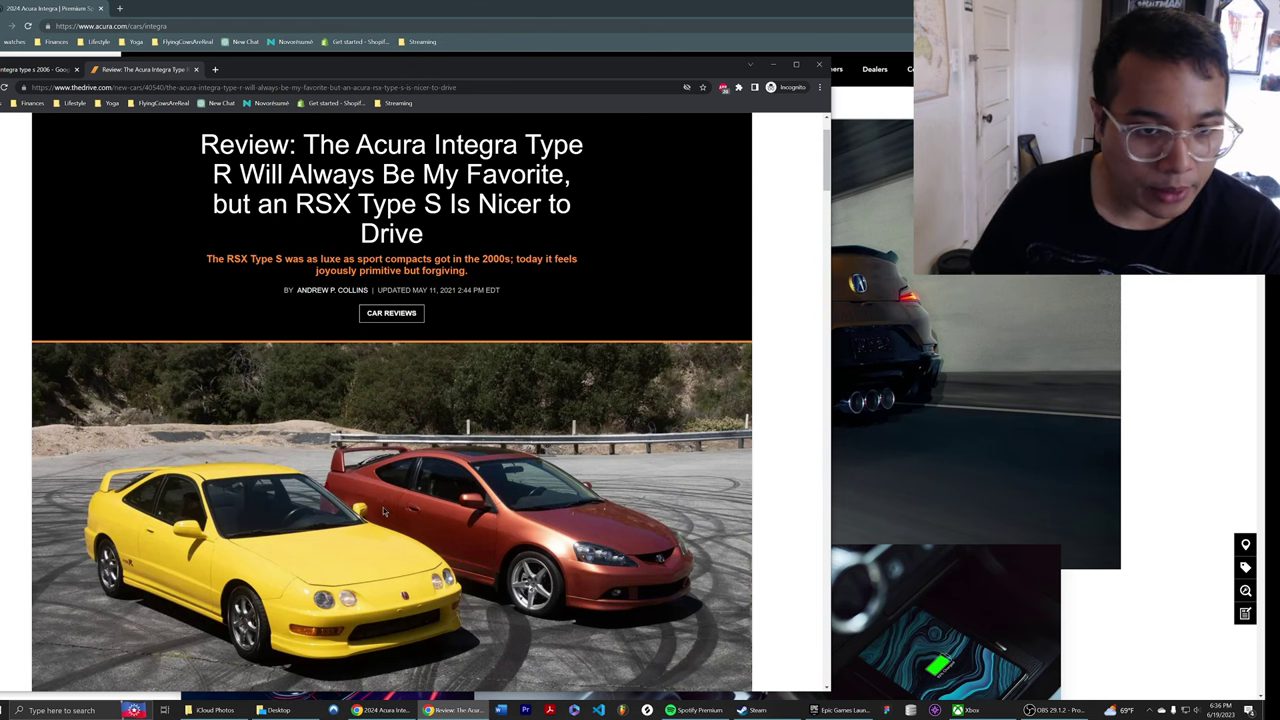
scroll(372, 490, "down", 2)
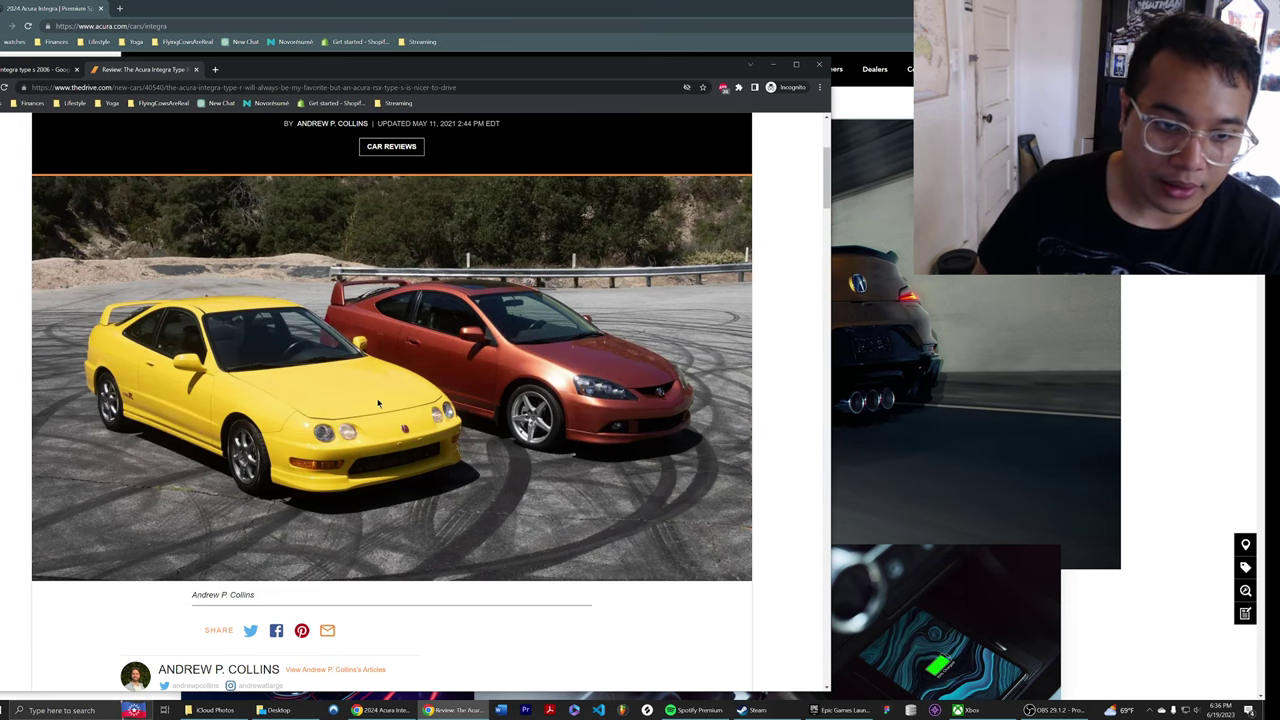
scroll(378, 403, "down", 3)
scroll(380, 405, "up", 4)
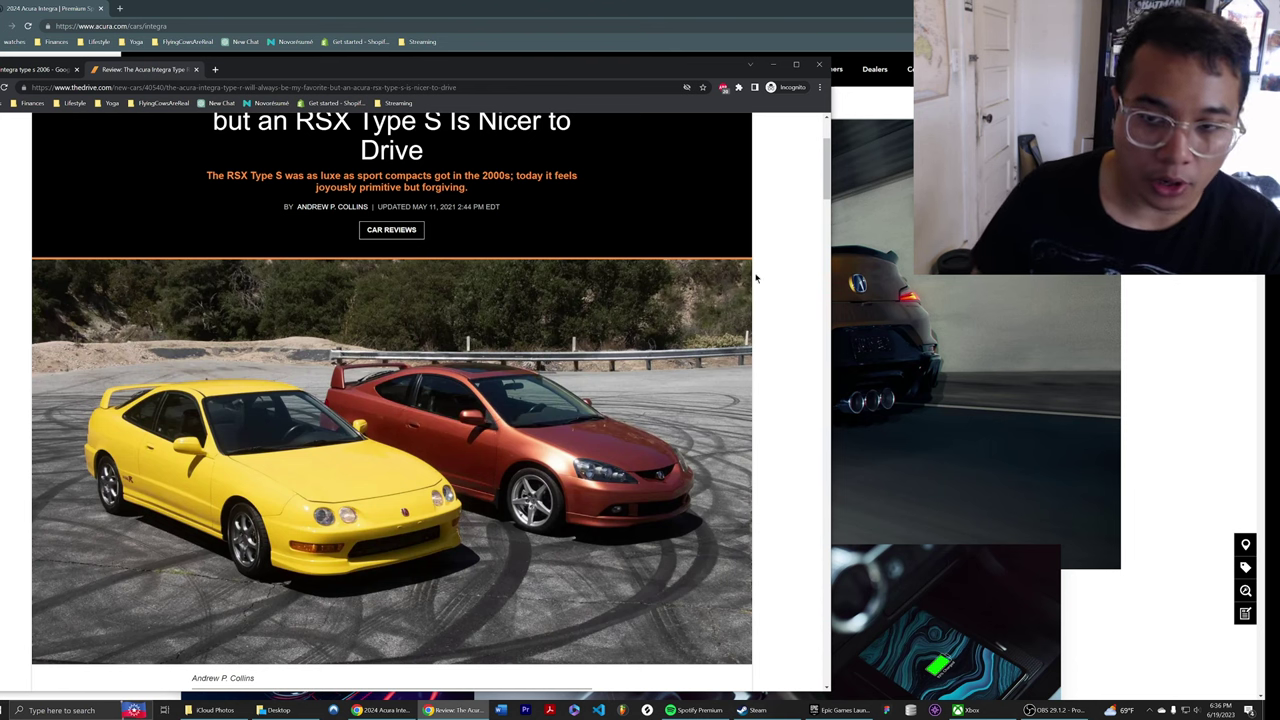
left_click(817, 65)
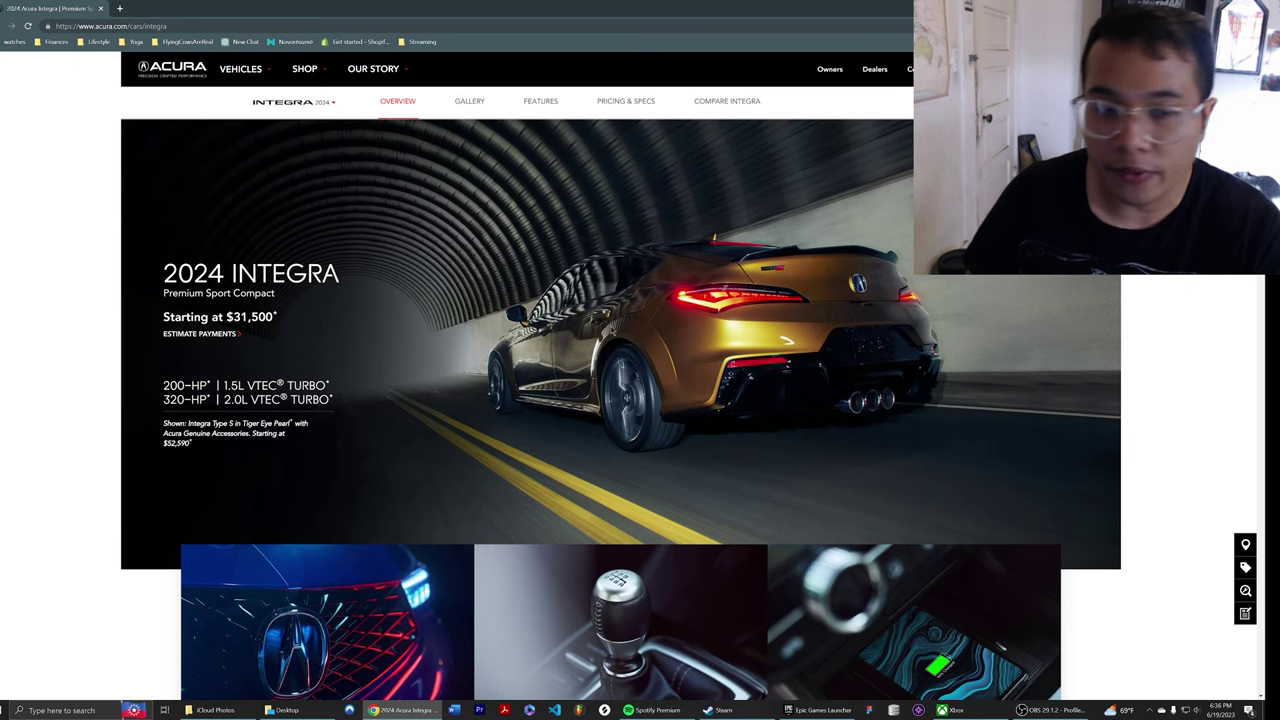
- Scroll through the 2024 Integra overview page showing the Type S from $52,590
scroll(613, 327, "down", 3)
scroll(614, 325, "up", 3)
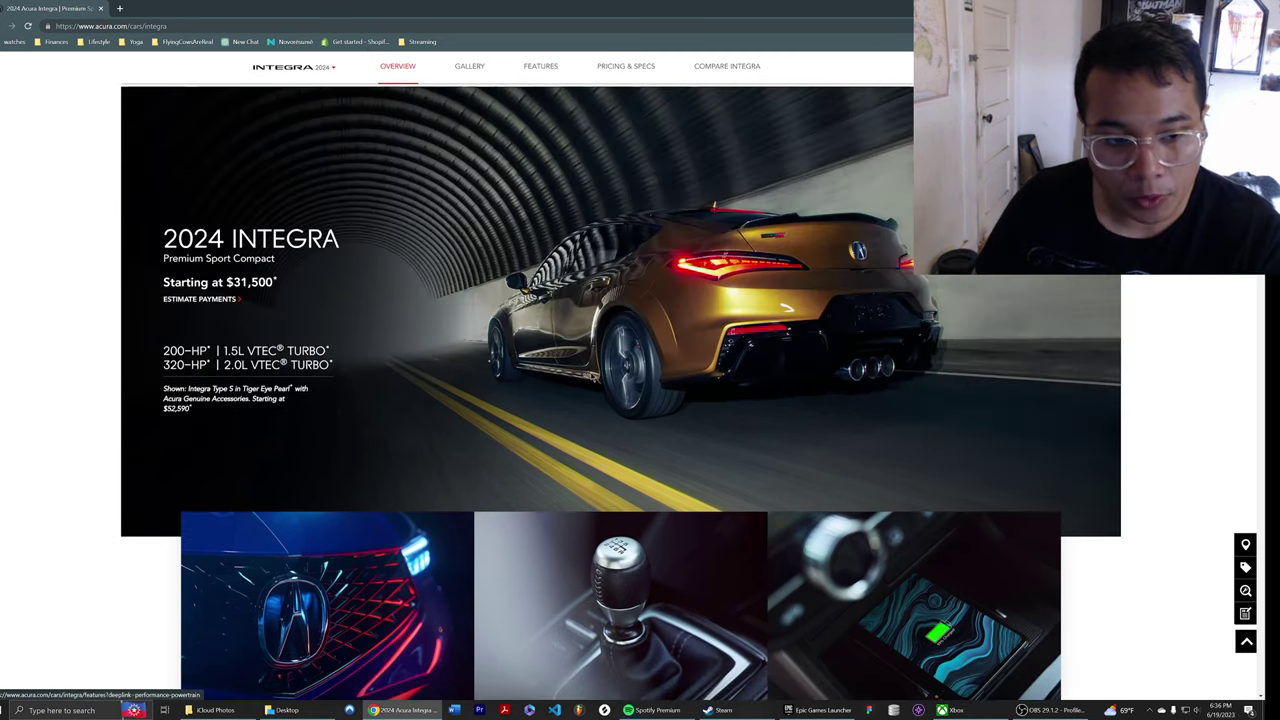
scroll(596, 375, "up", 1)
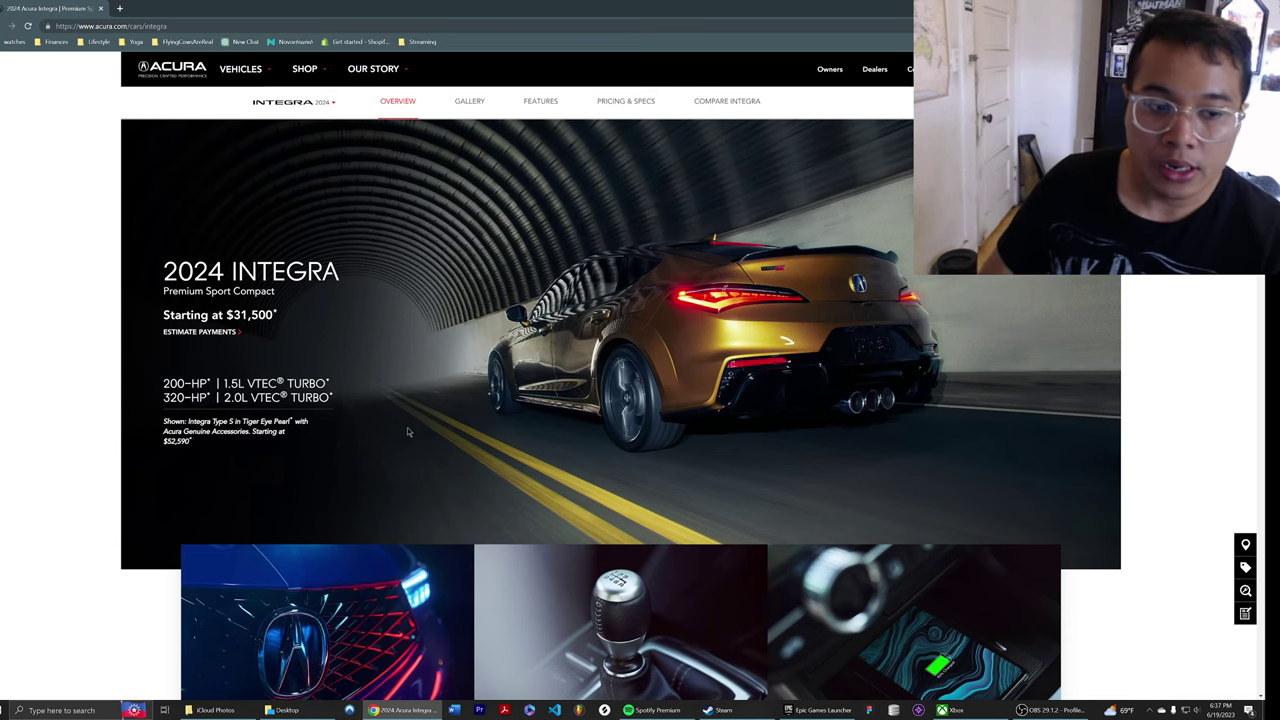
scroll(427, 424, "down", 3)
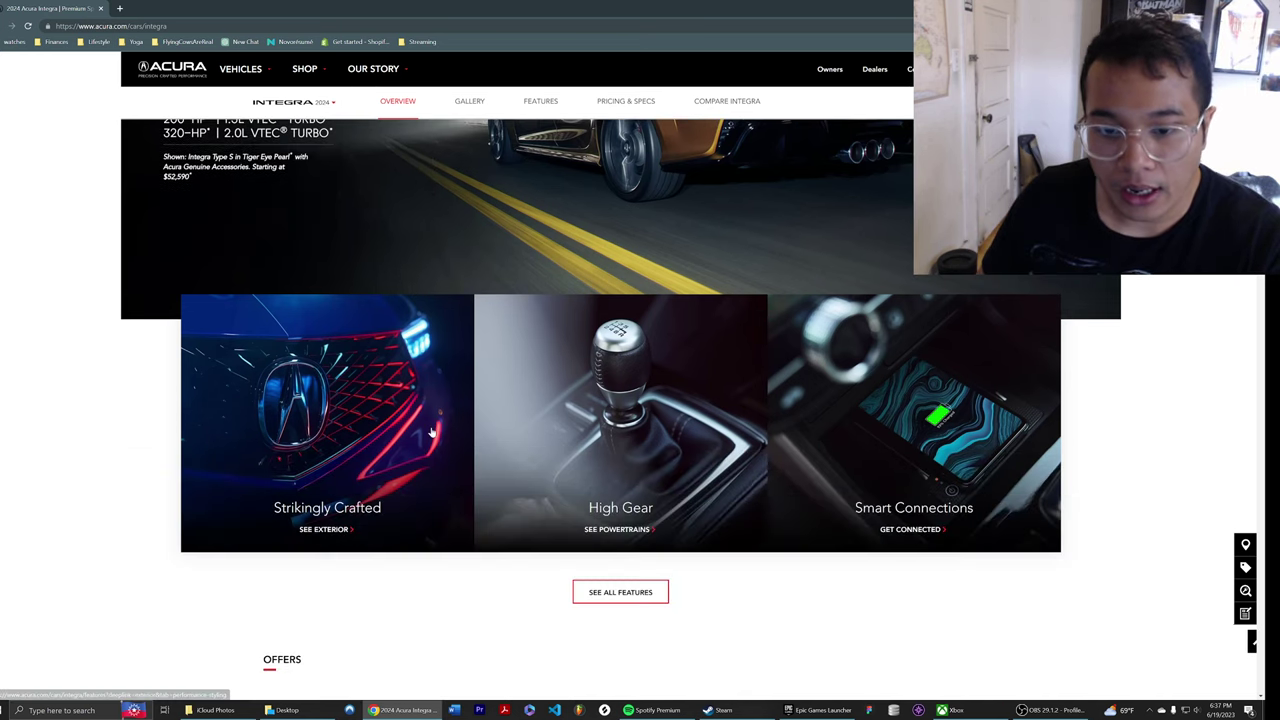
scroll(432, 431, "up", 2)
scroll(432, 431, "up", 1)
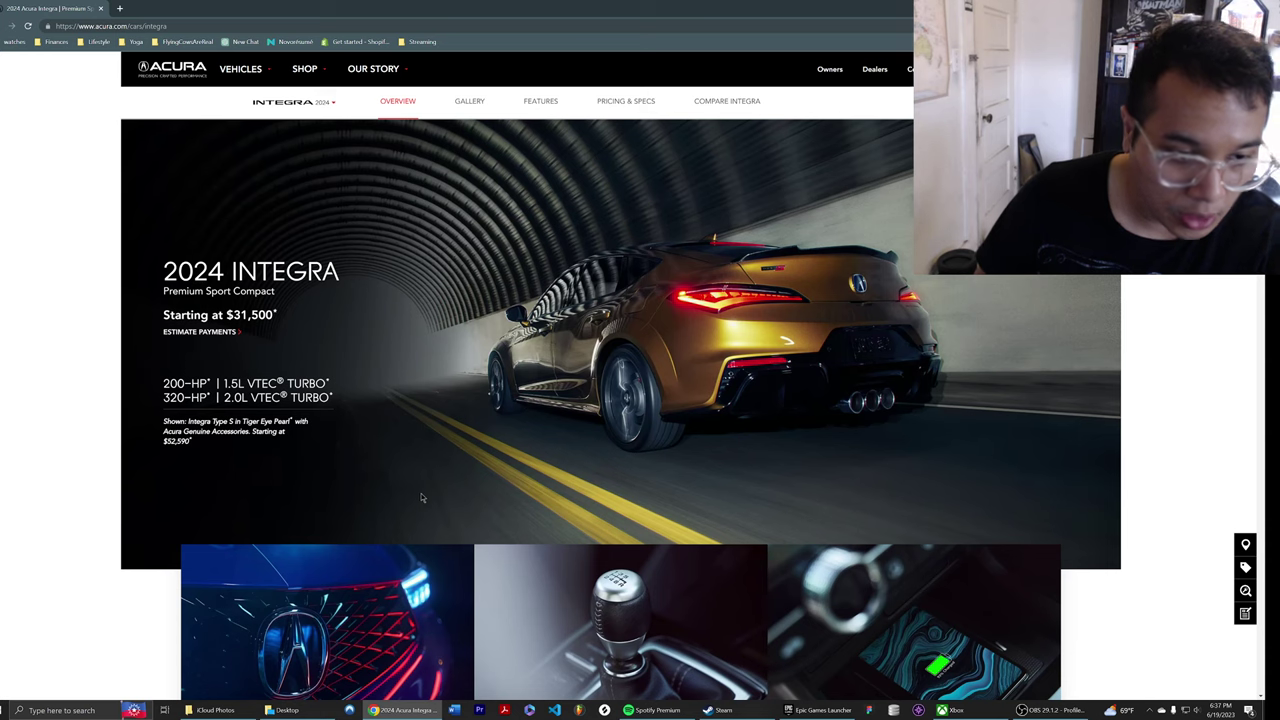
scroll(395, 419, "down", 1)
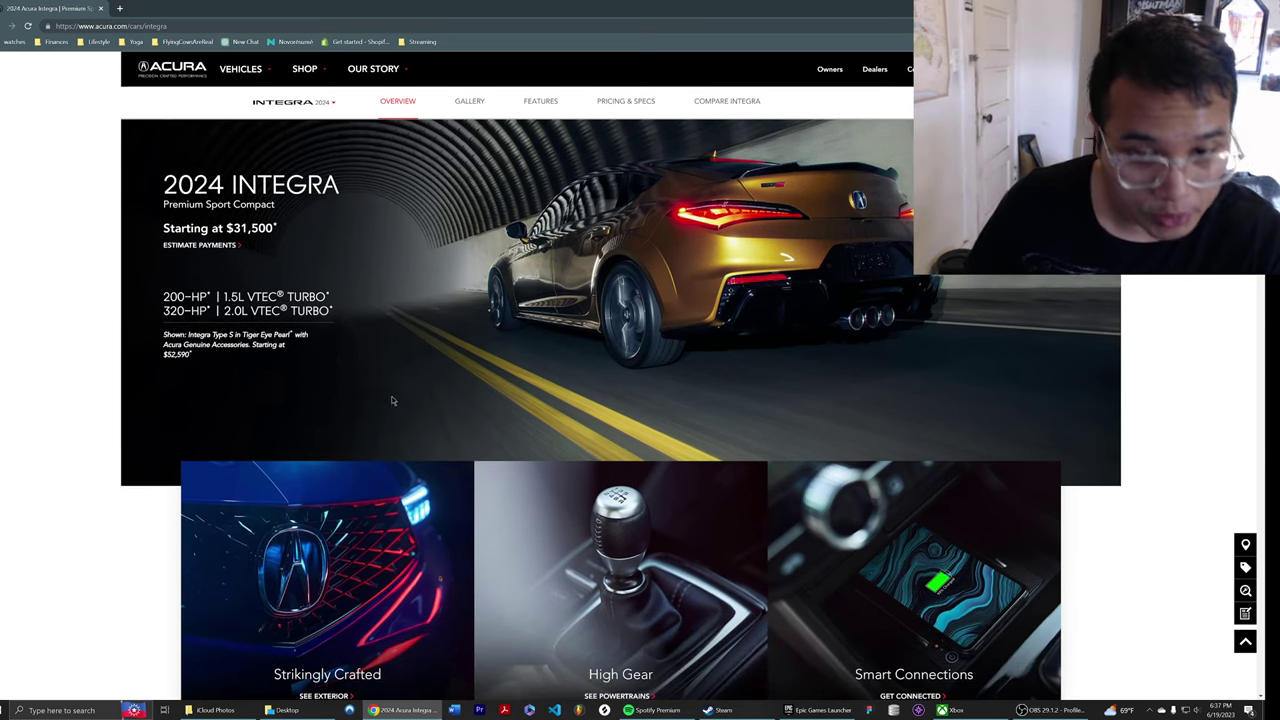
scroll(440, 370, "down", 2)
scroll(410, 420, "down", 4)
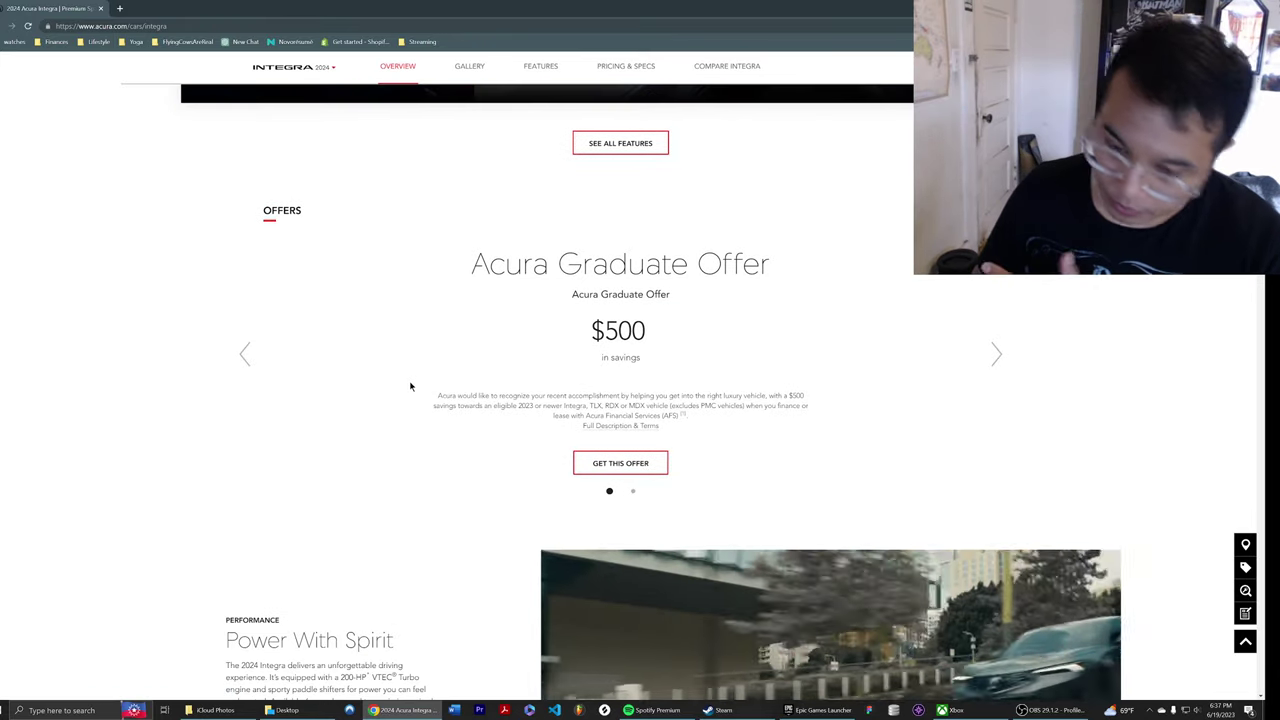
scroll(410, 386, "up", 6)
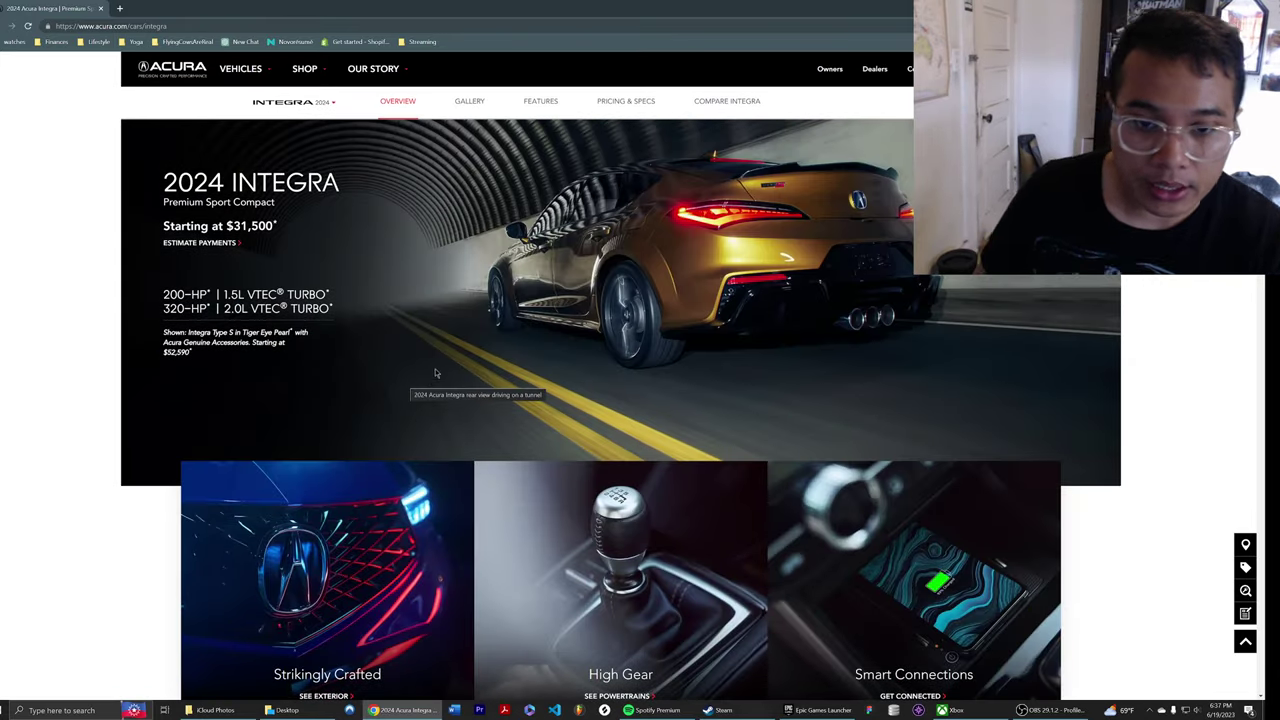
scroll(430, 370, "down", 2)
scroll(620, 340, "up", 3)
scroll(831, 304, "down", 2)
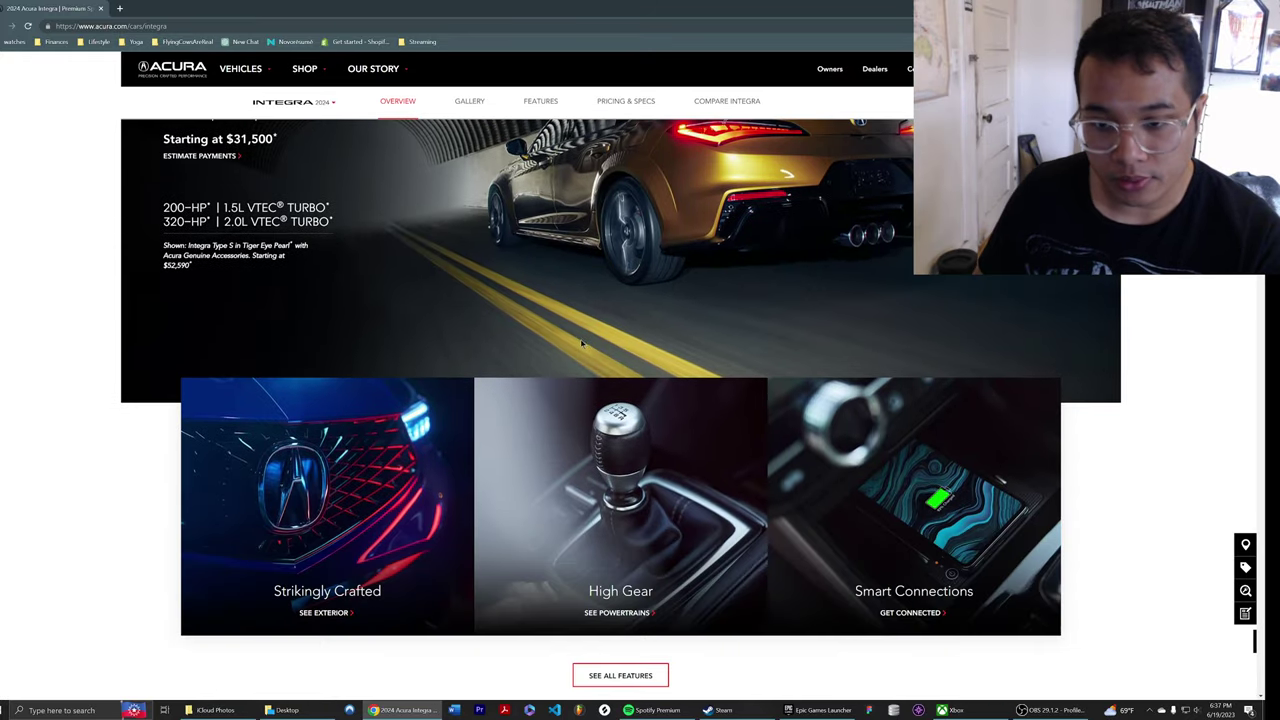
scroll(700, 320, "up", 3)
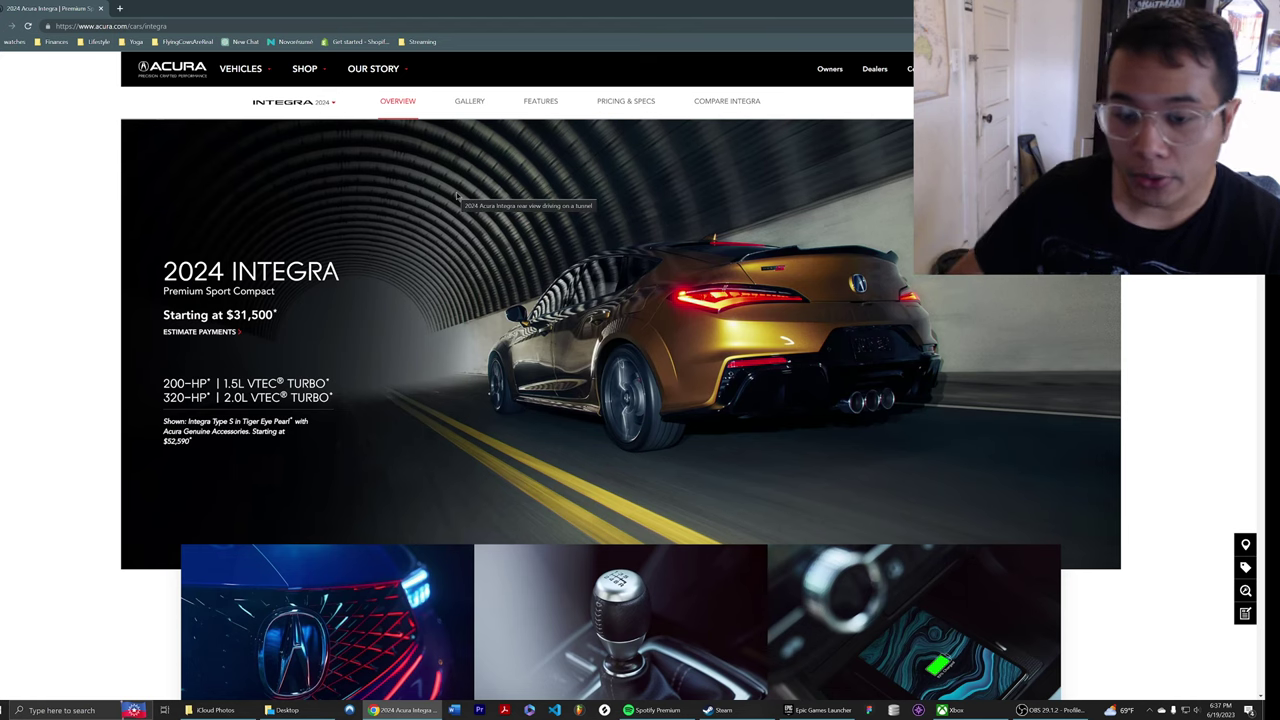
- Resume the saved Integra build and review, then close, the $51,400 price breakdown
left_click(930, 68)
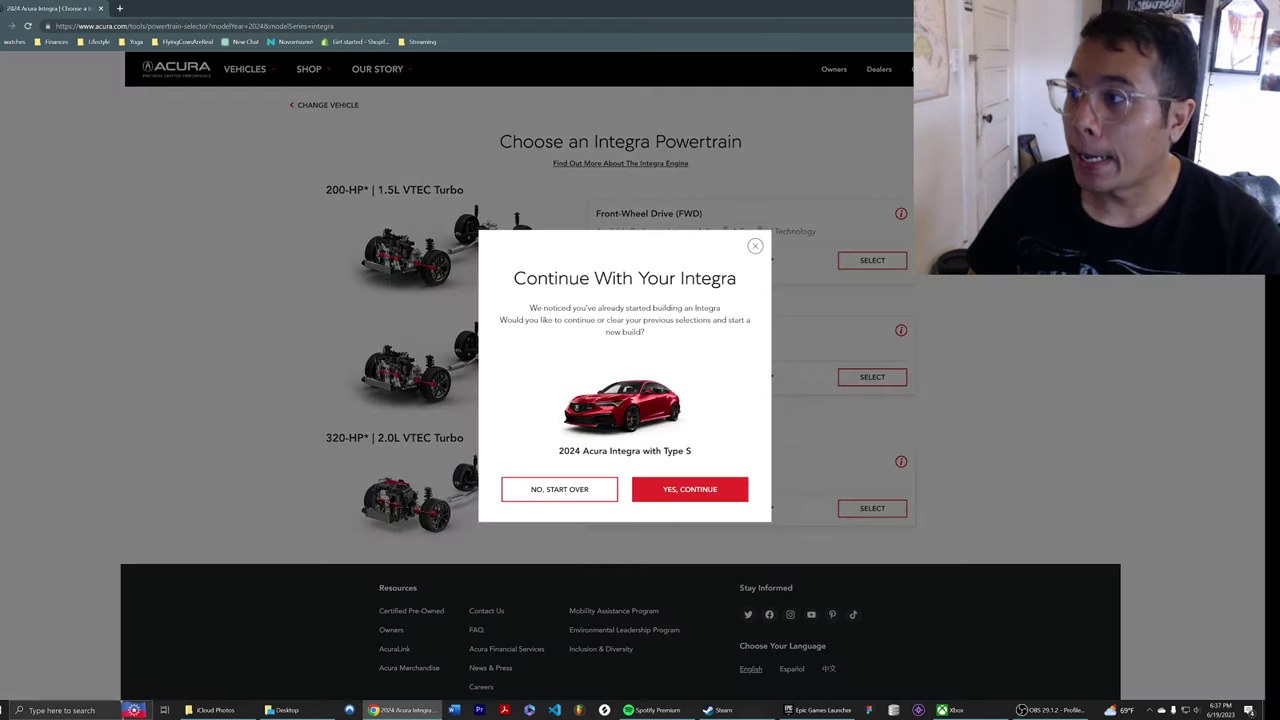
left_click(680, 489)
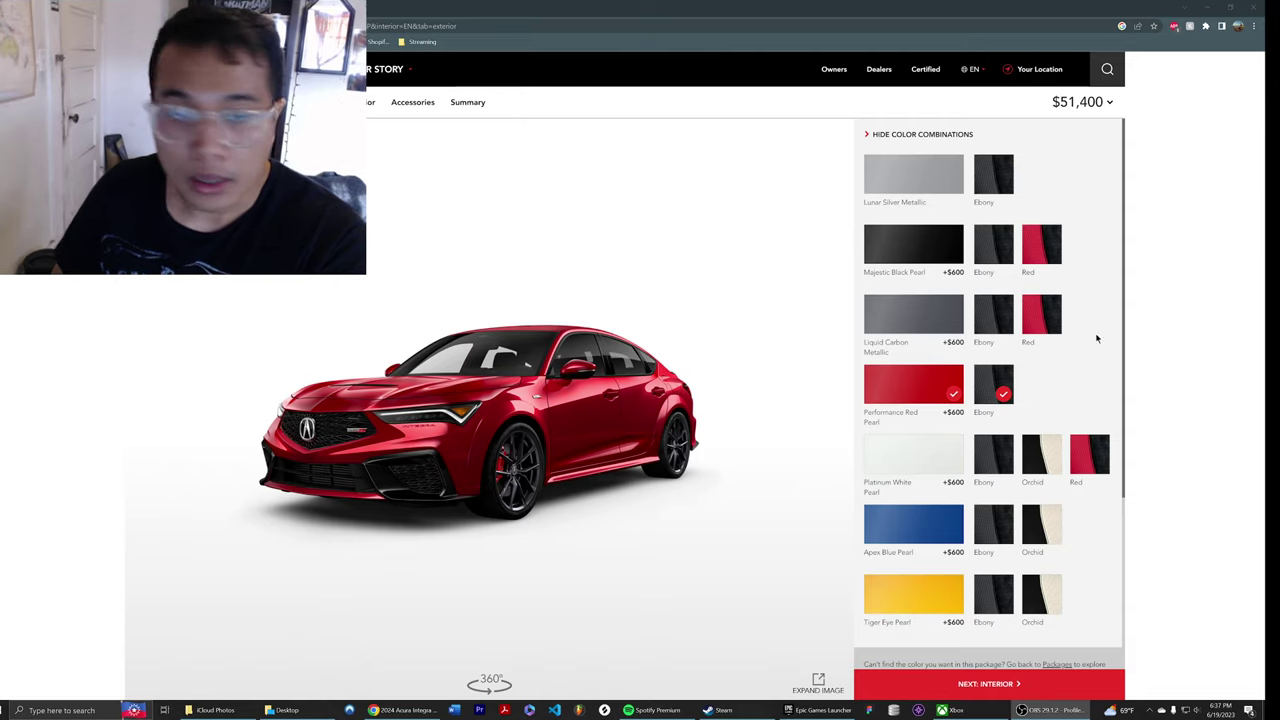
left_click(731, 506)
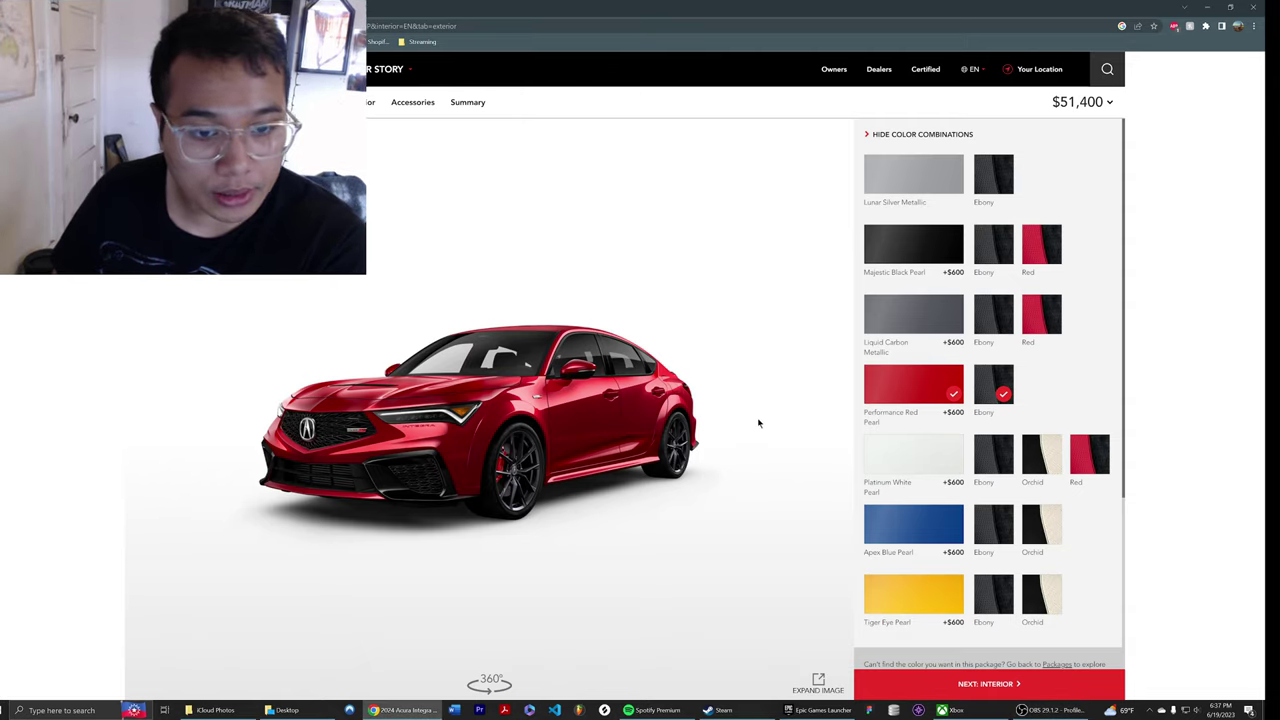
scroll(990, 400, "down", 4)
scroll(990, 400, "up", 4)
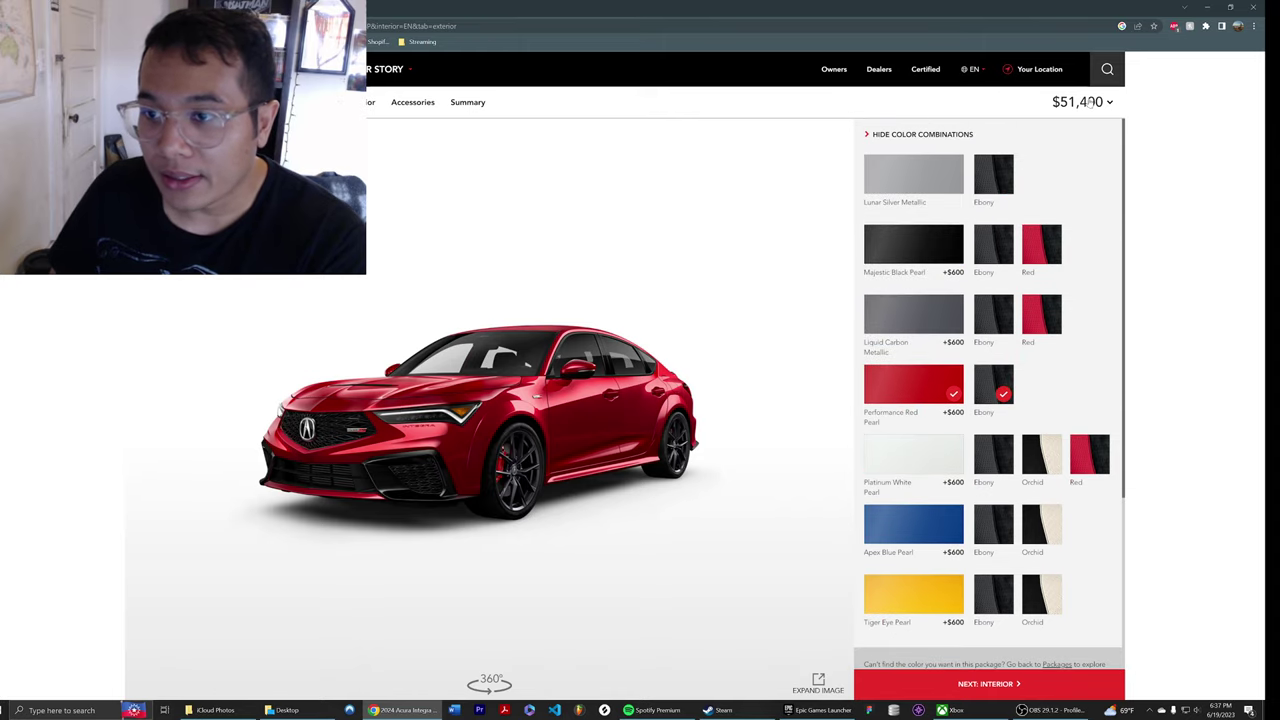
left_click(1074, 102)
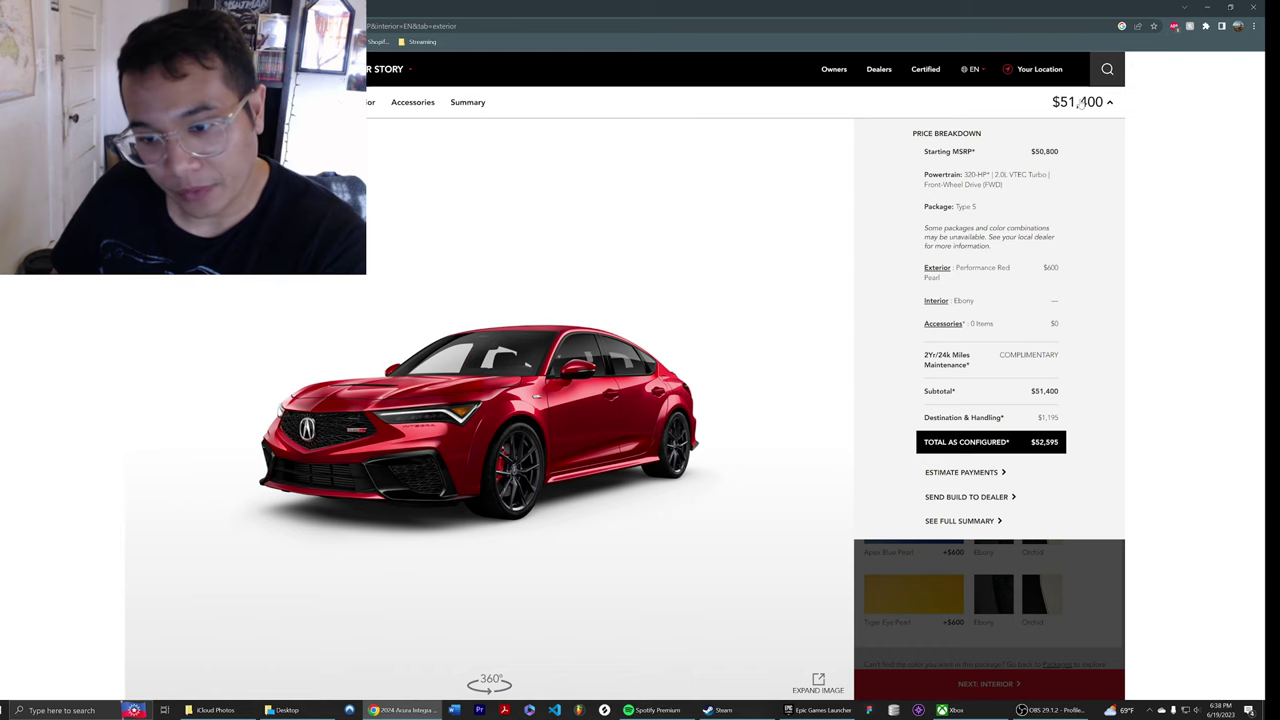
left_click(1080, 104)
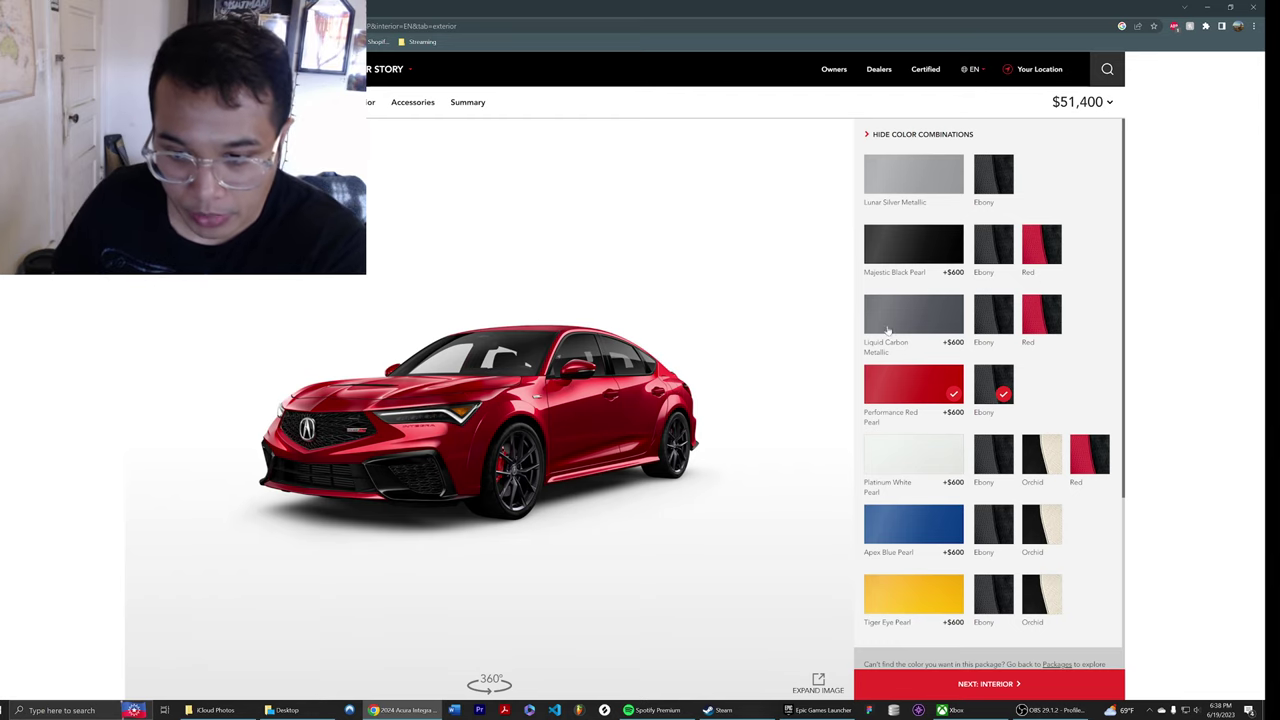
scroll(968, 410, "down", 2)
left_click(897, 512)
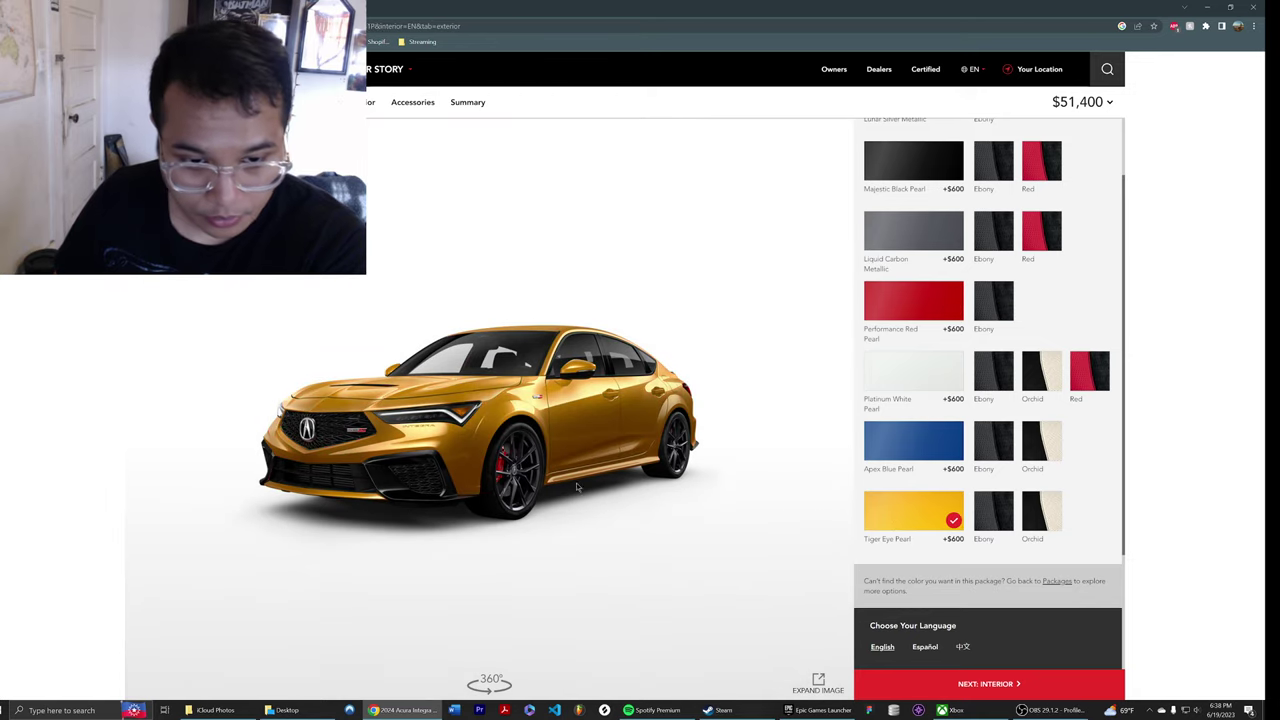
left_click_drag(580, 488, 519, 448)
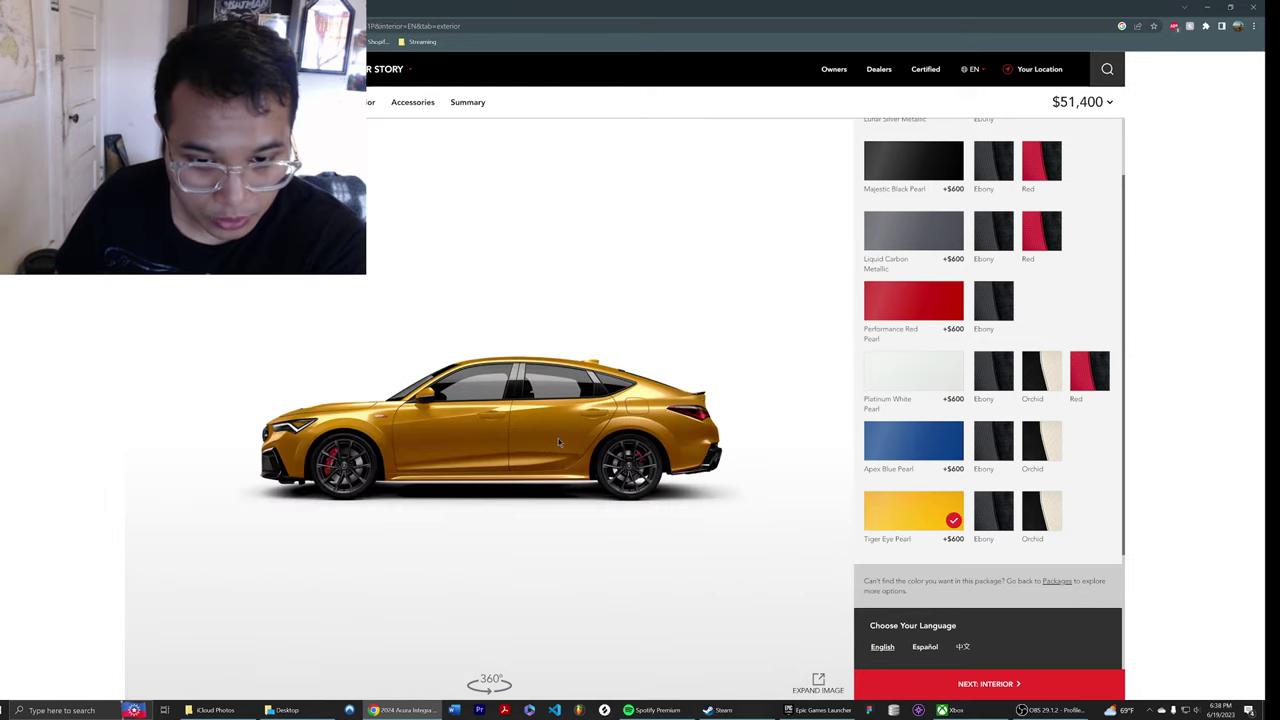
left_click(875, 434)
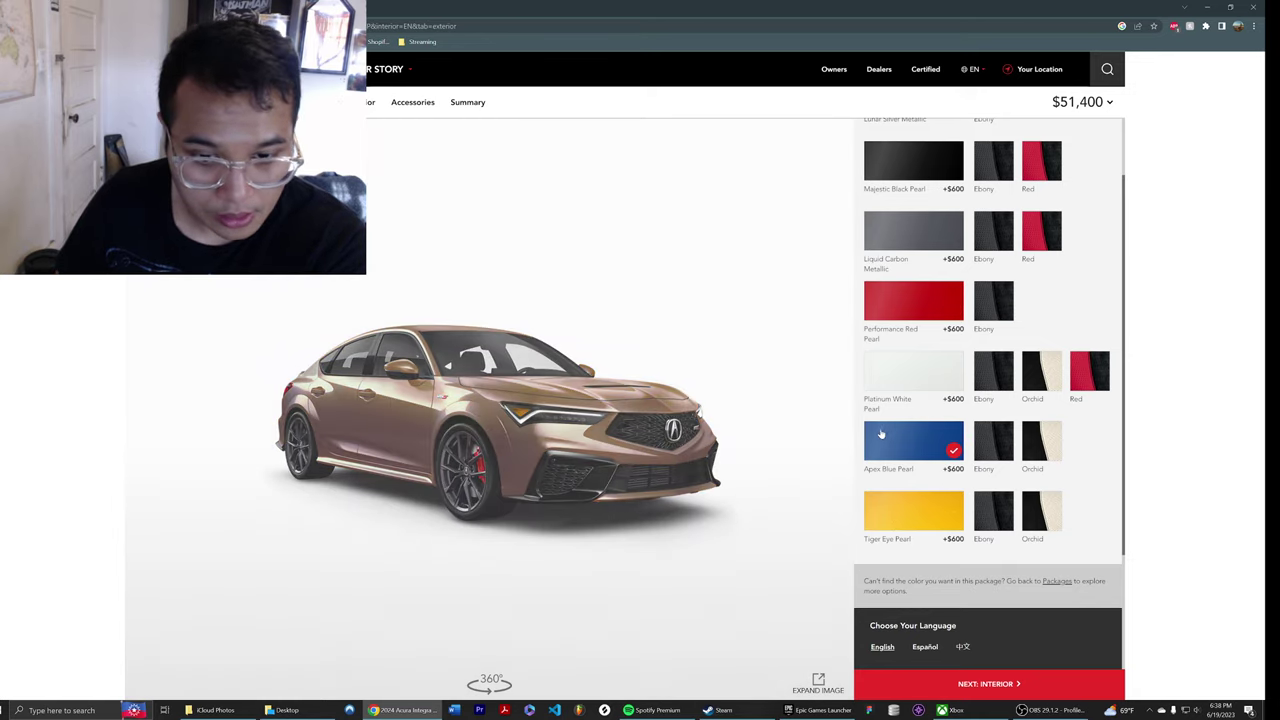
left_click(923, 396)
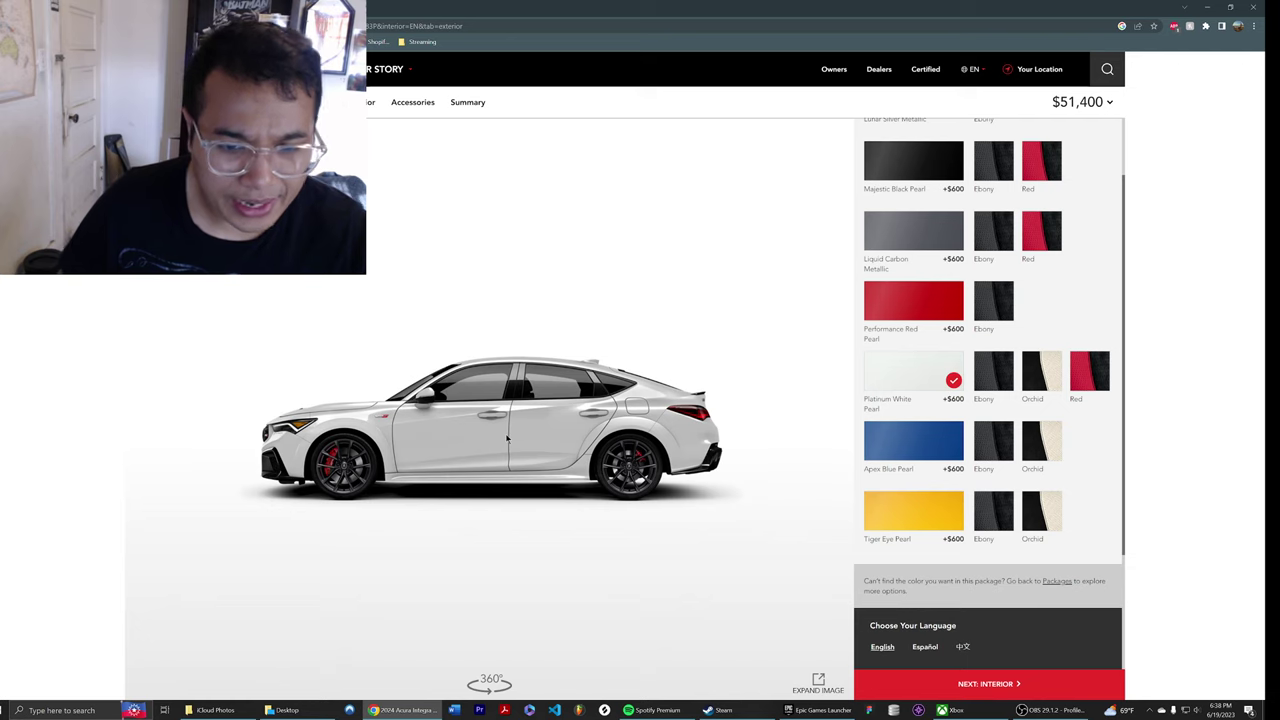
left_click(900, 297)
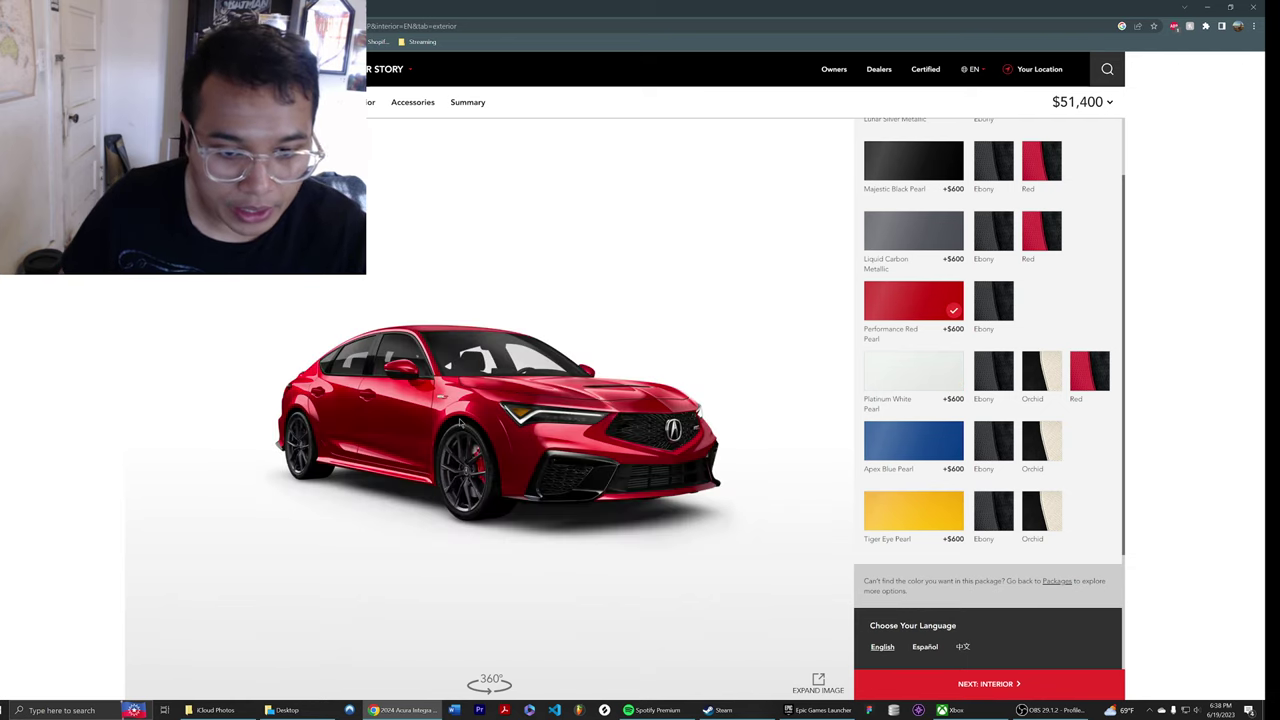
scroll(826, 429, "down", 3)
scroll(893, 261, "up", 5)
left_click(893, 261)
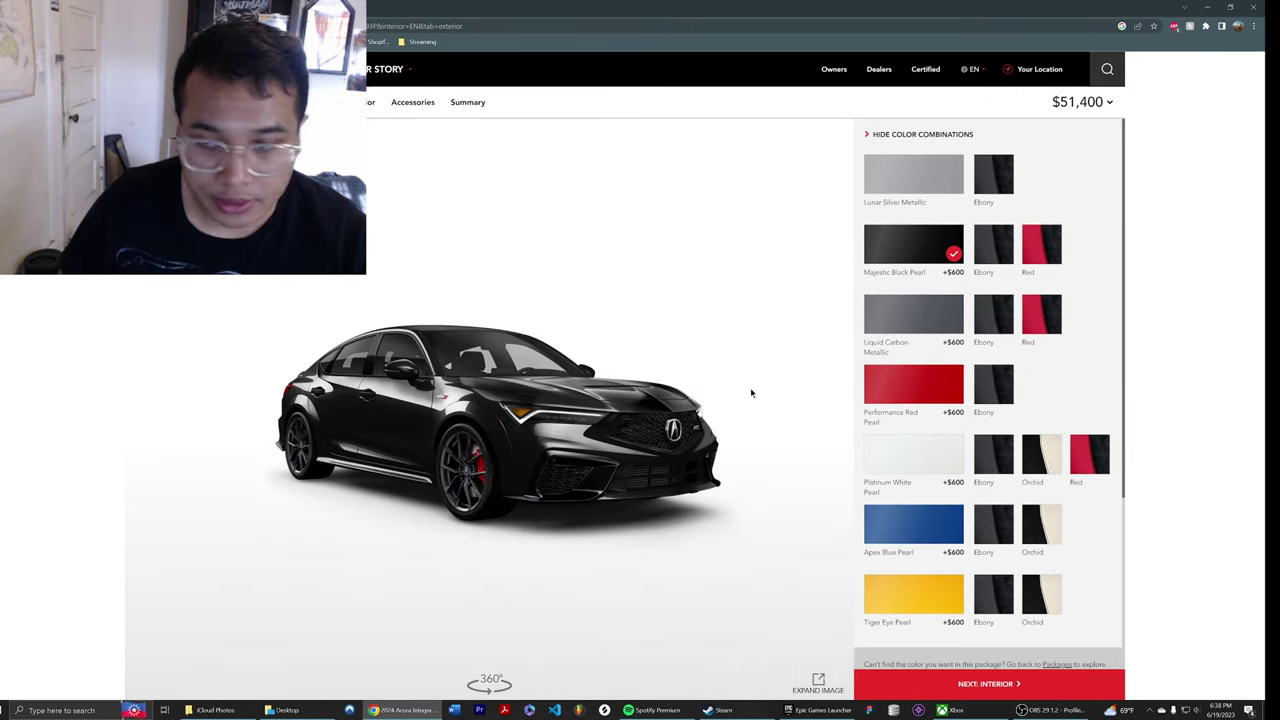
left_click(912, 176)
left_click(903, 334)
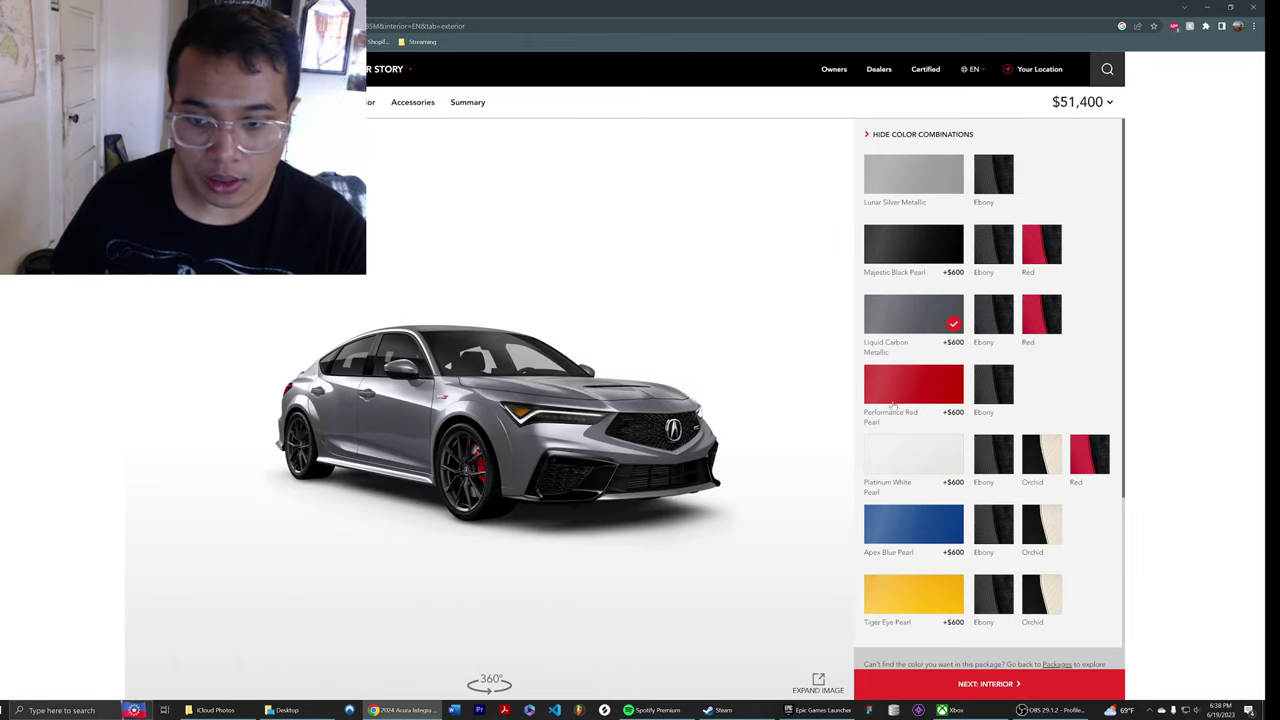
left_click(909, 537)
left_click(905, 597)
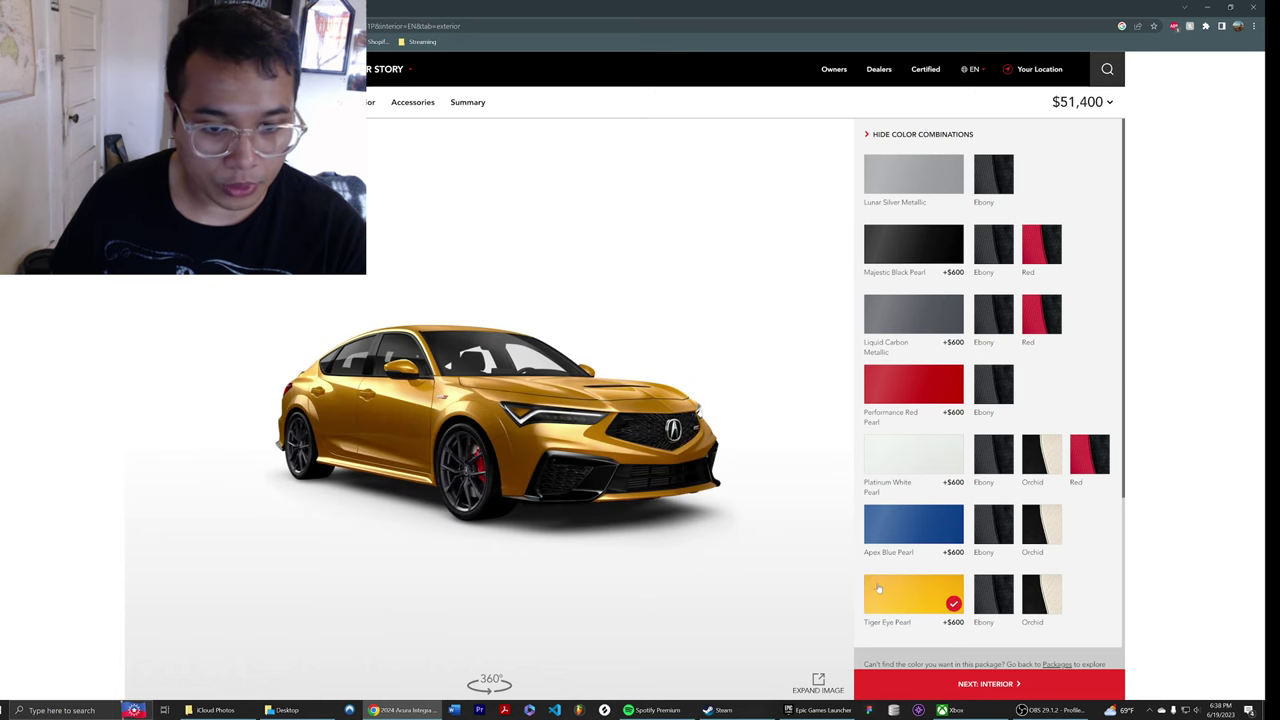
left_click(917, 396)
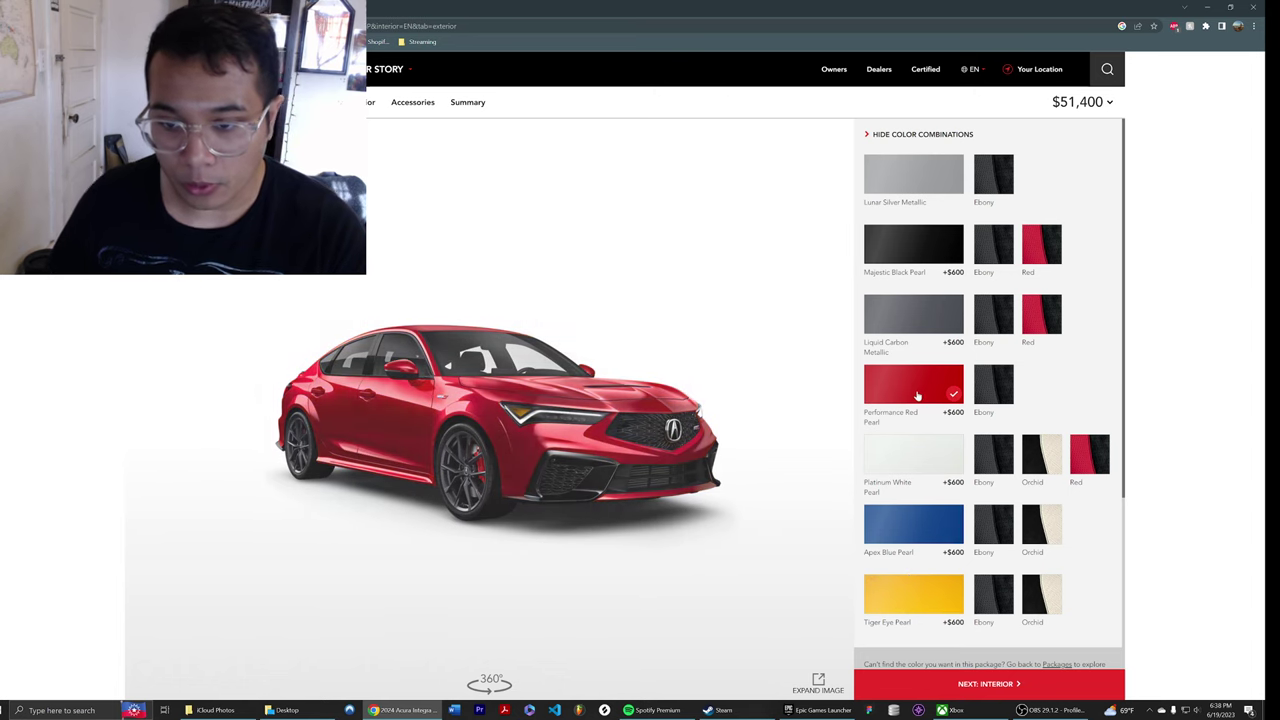
left_click(1082, 460)
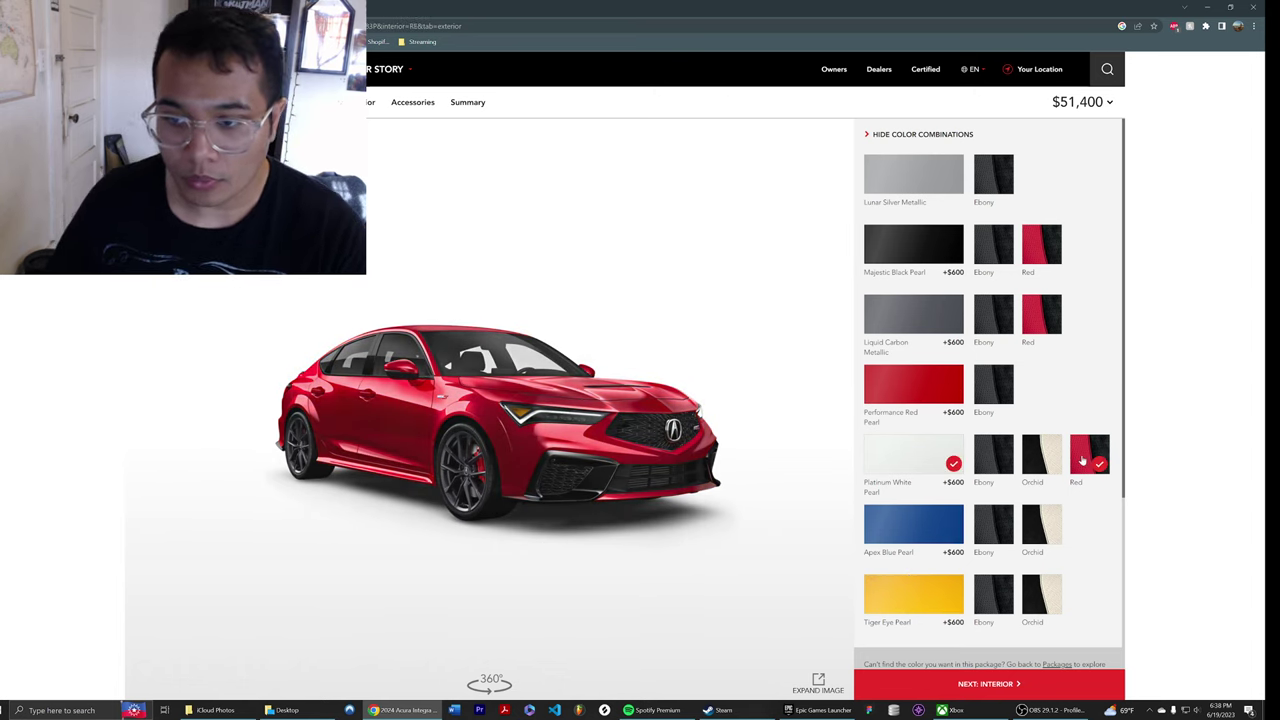
left_click(1003, 472)
left_click(1008, 528)
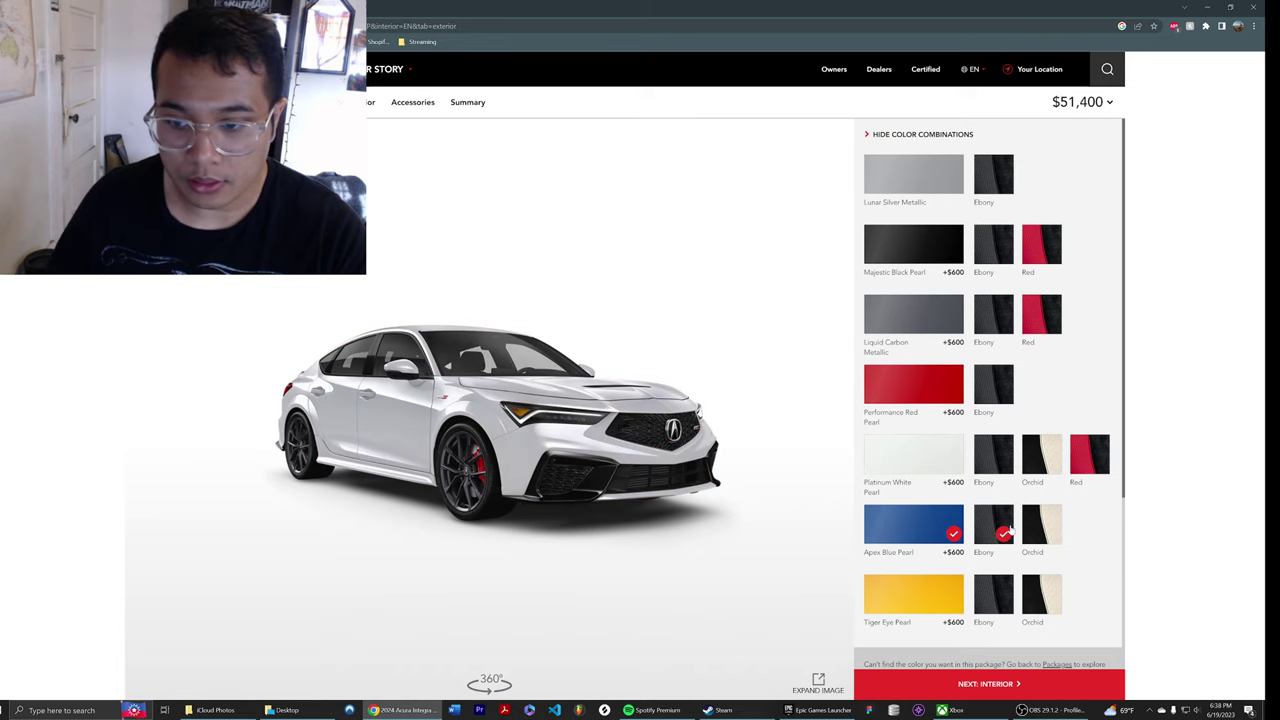
left_click(998, 385)
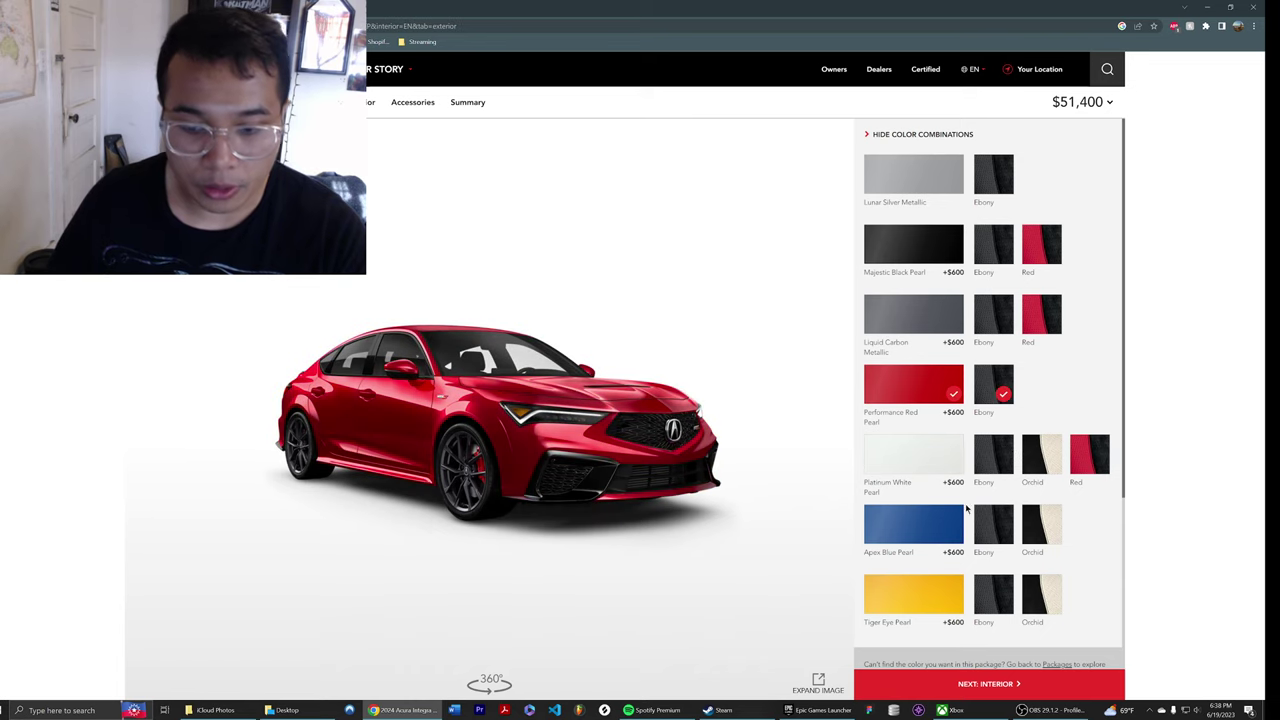
scroll(985, 540, "down", 3)
left_click(1018, 690)
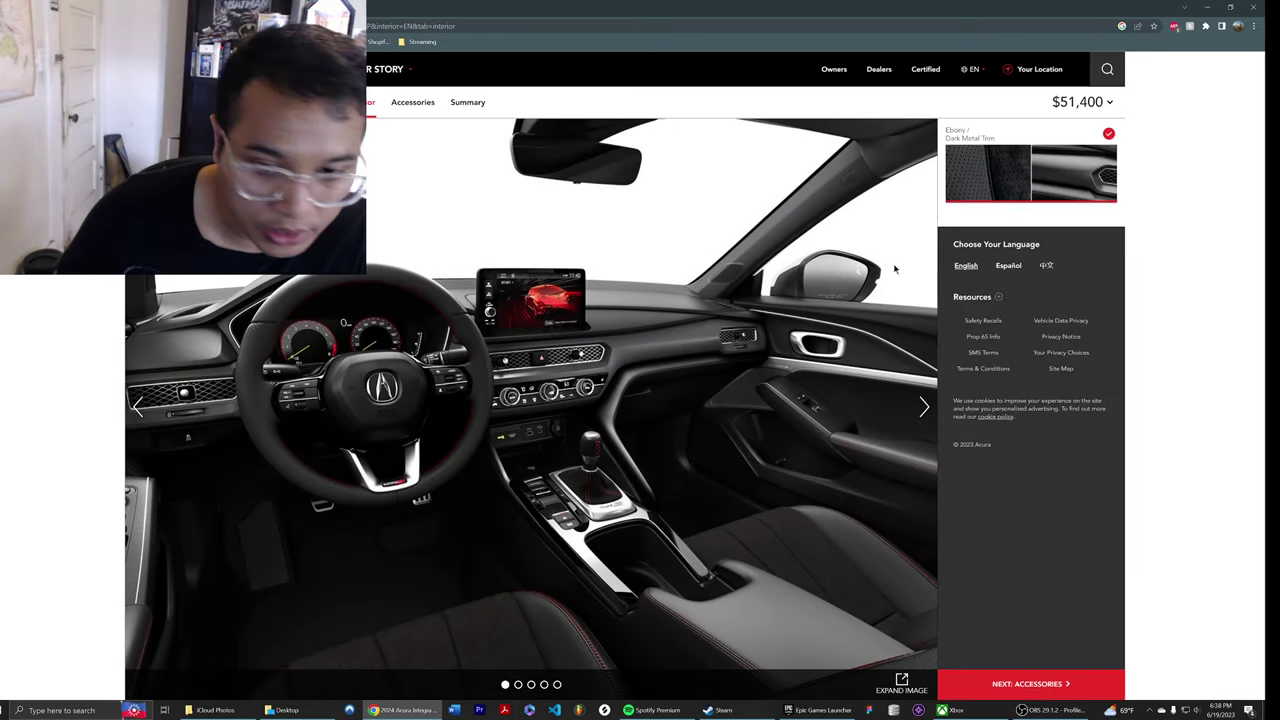
- Show the dashboard photo of the Ebony / Dark Metal Trim interior
left_click(926, 407)
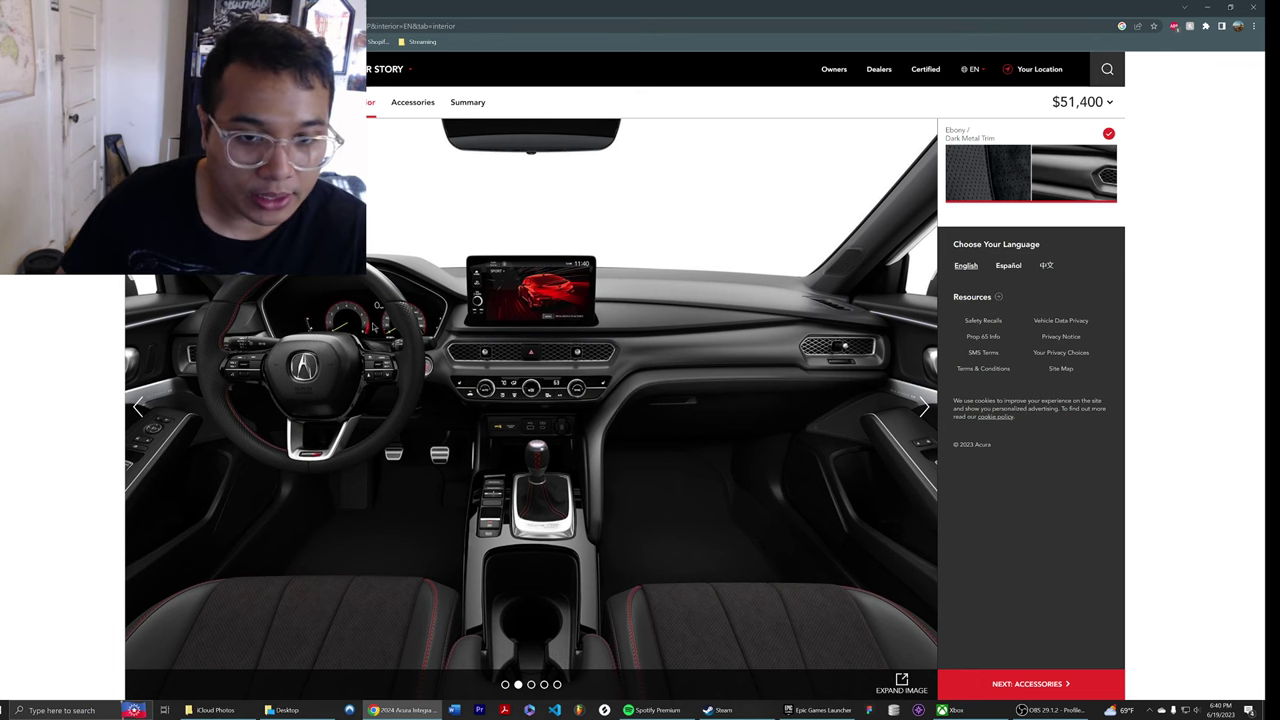
- Browse the interior photos, including rear and front seats, then proceed to Accessories
left_click(923, 409)
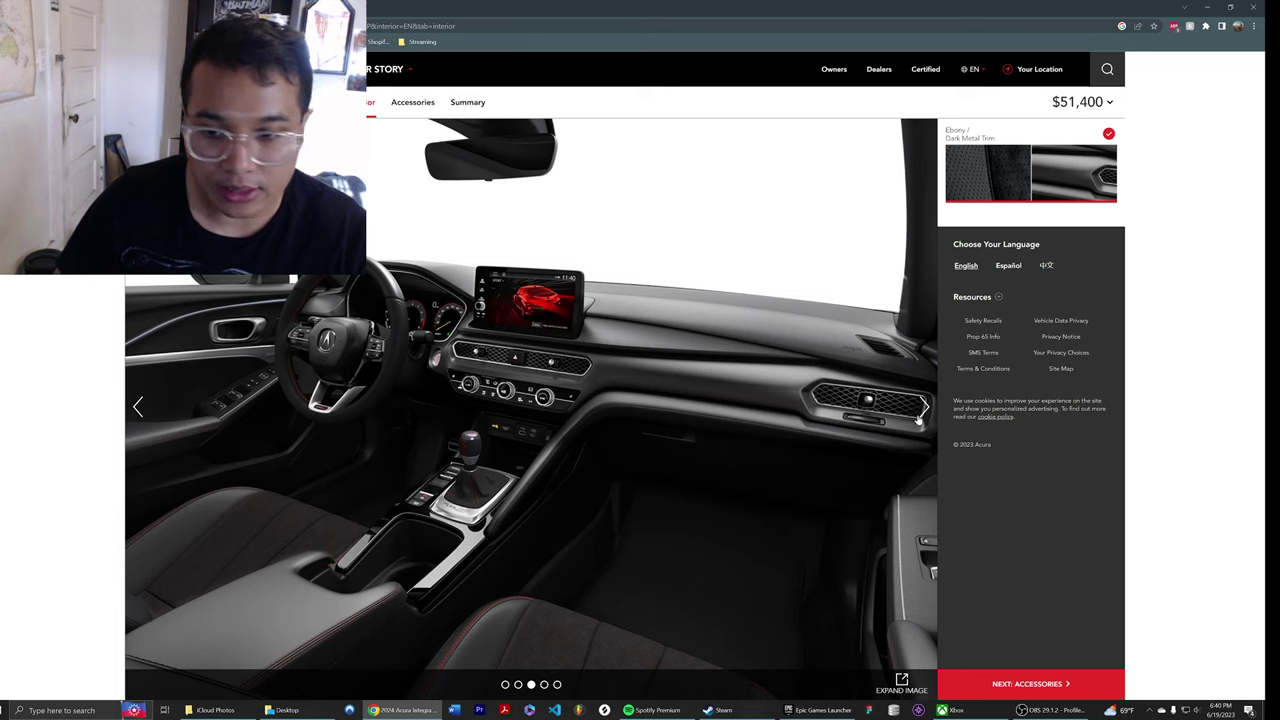
left_click(926, 410)
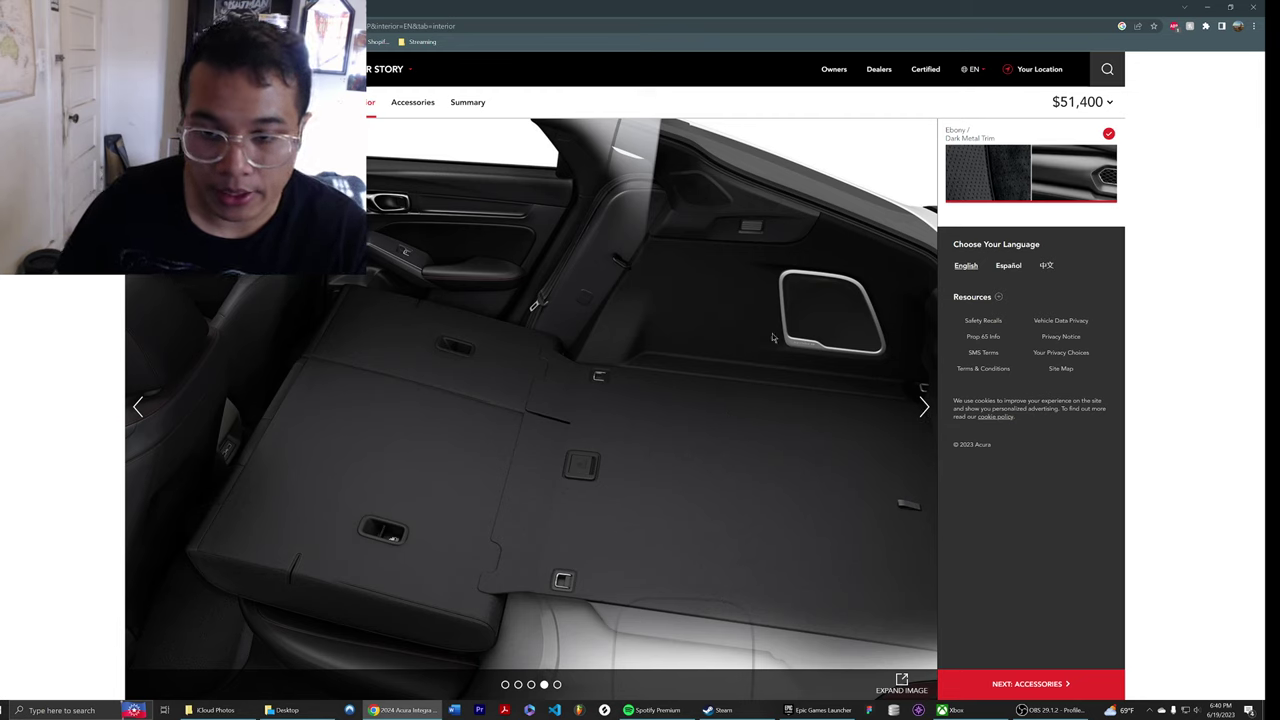
left_click(924, 418)
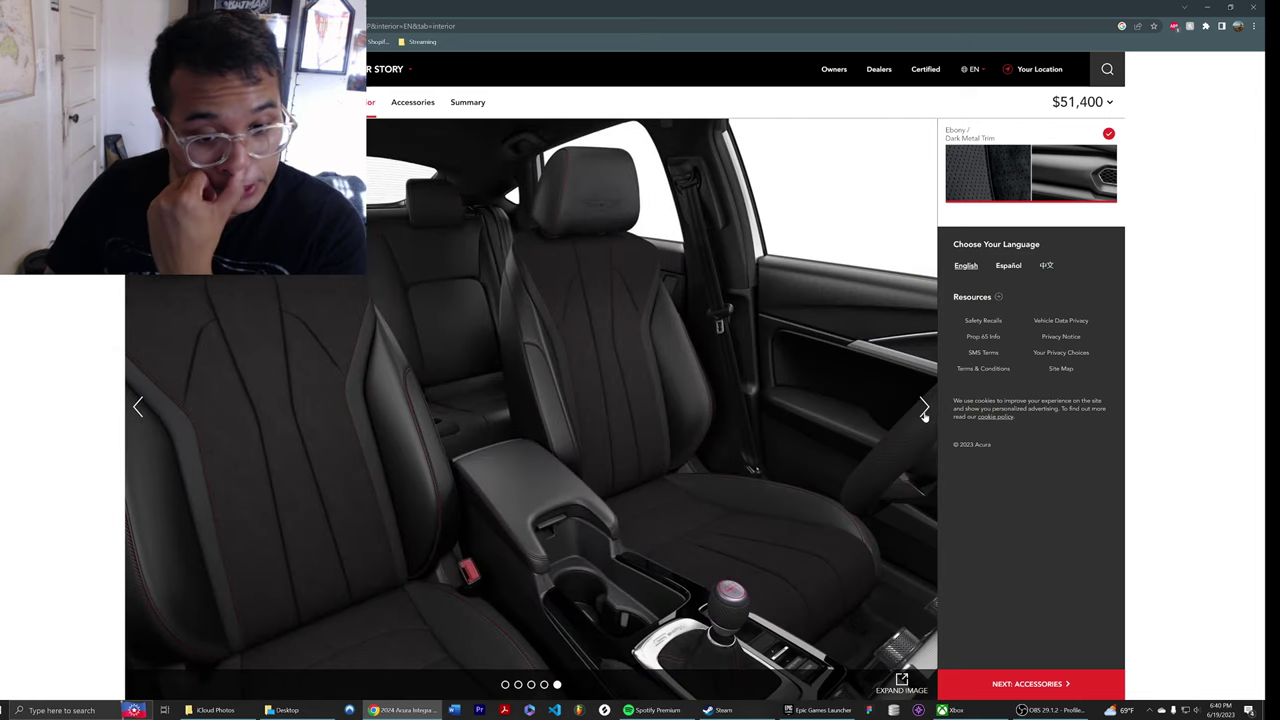
left_click(924, 410)
left_click(924, 410)
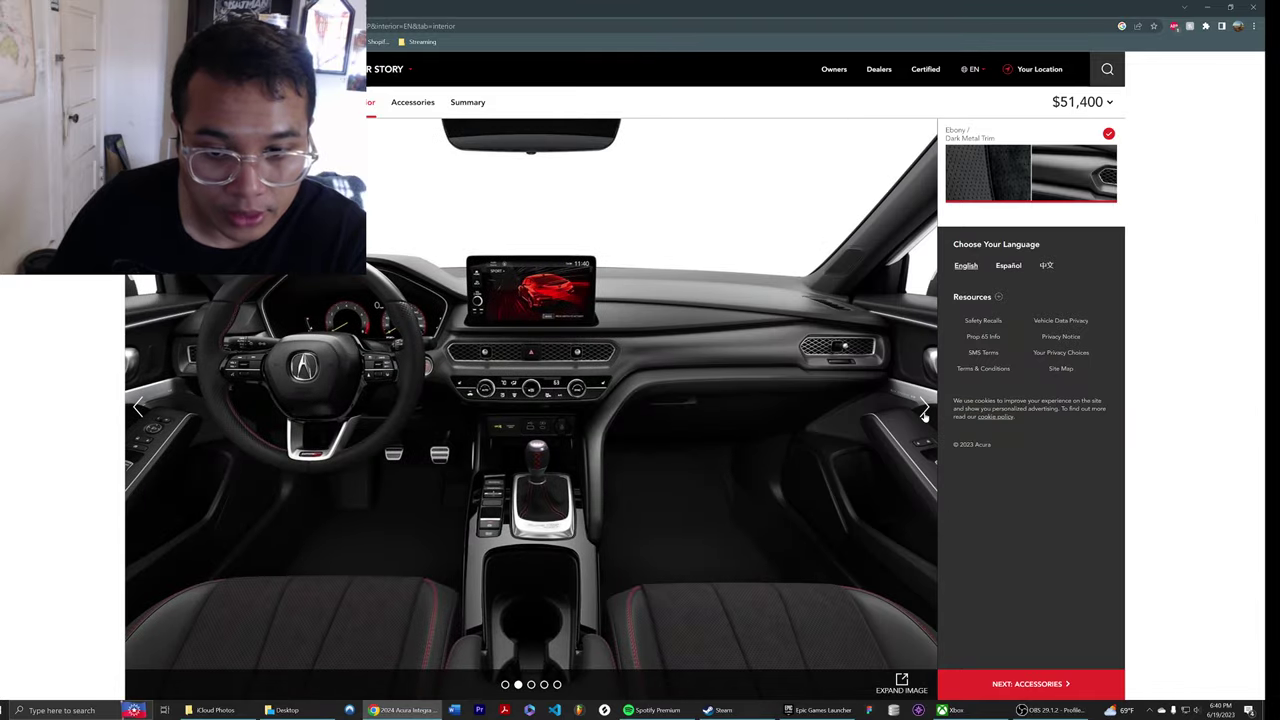
left_click(924, 410)
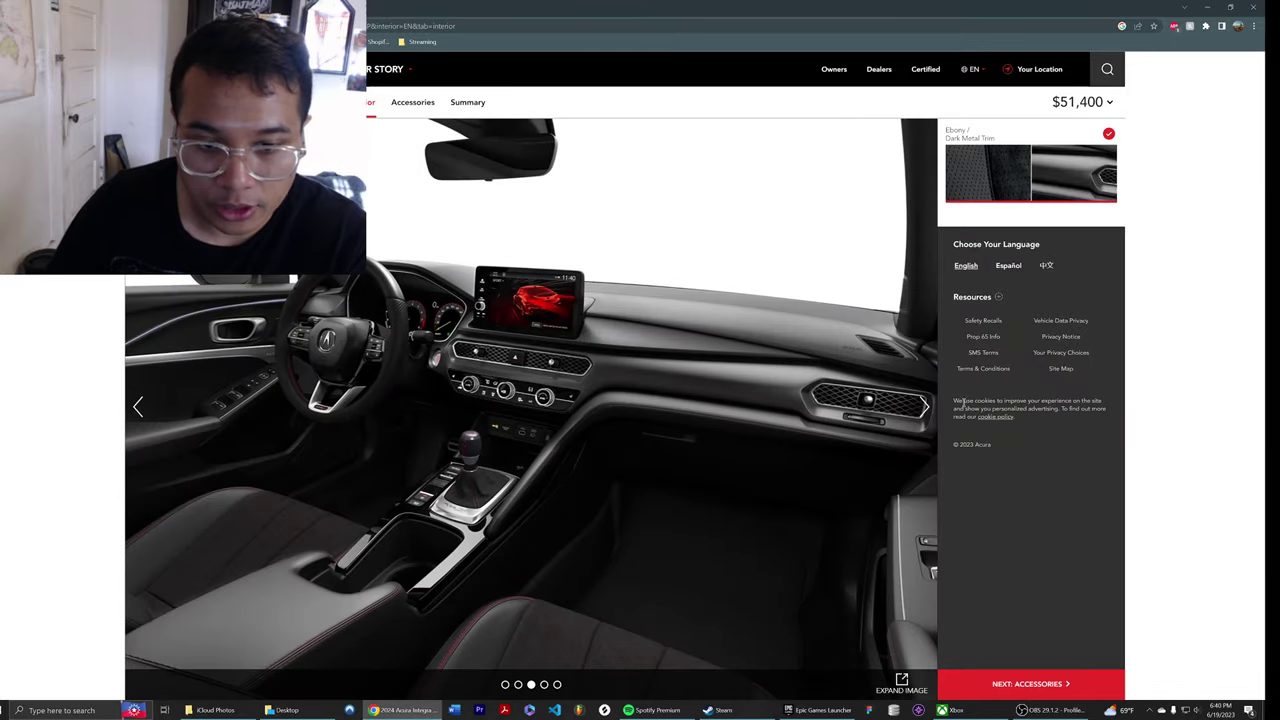
left_click(924, 410)
left_click(924, 410)
left_click(924, 410)
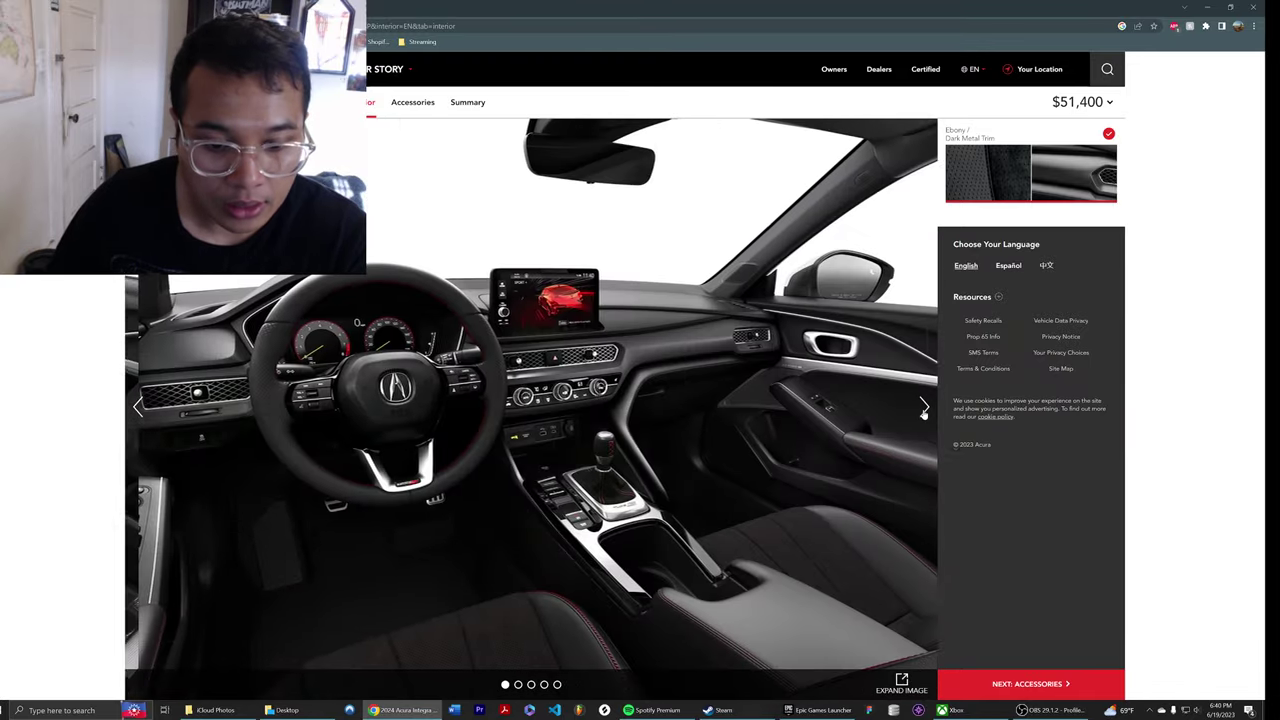
left_click(924, 410)
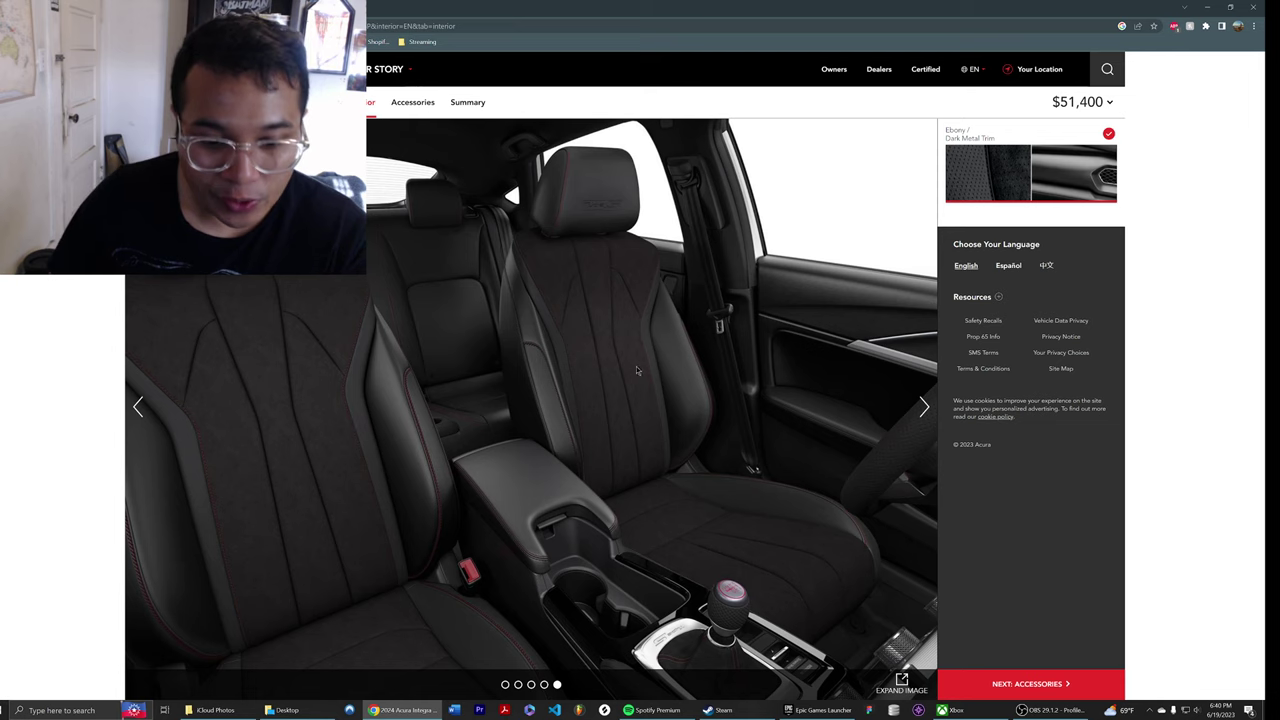
left_click(1059, 688)
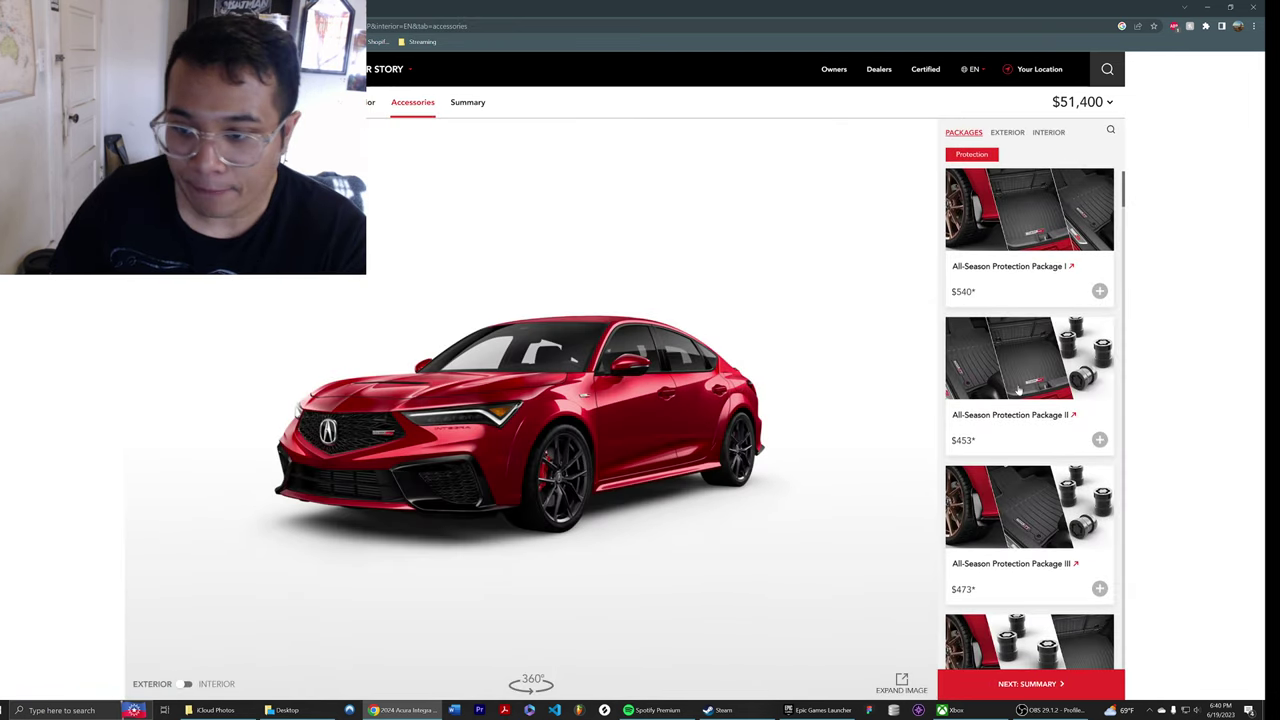
- Add the $80 Gloss Black A-Mark (Front) emblem to the build
scroll(1023, 240, "down", 3)
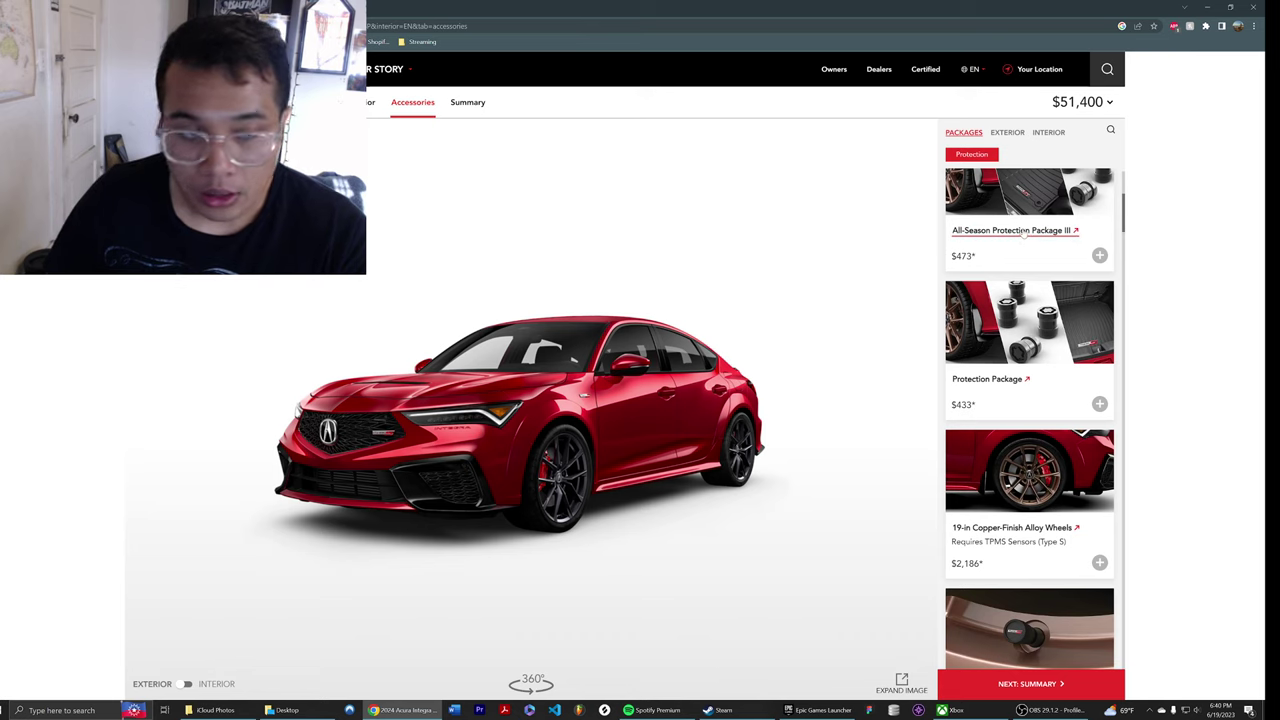
scroll(1021, 300, "down", 6)
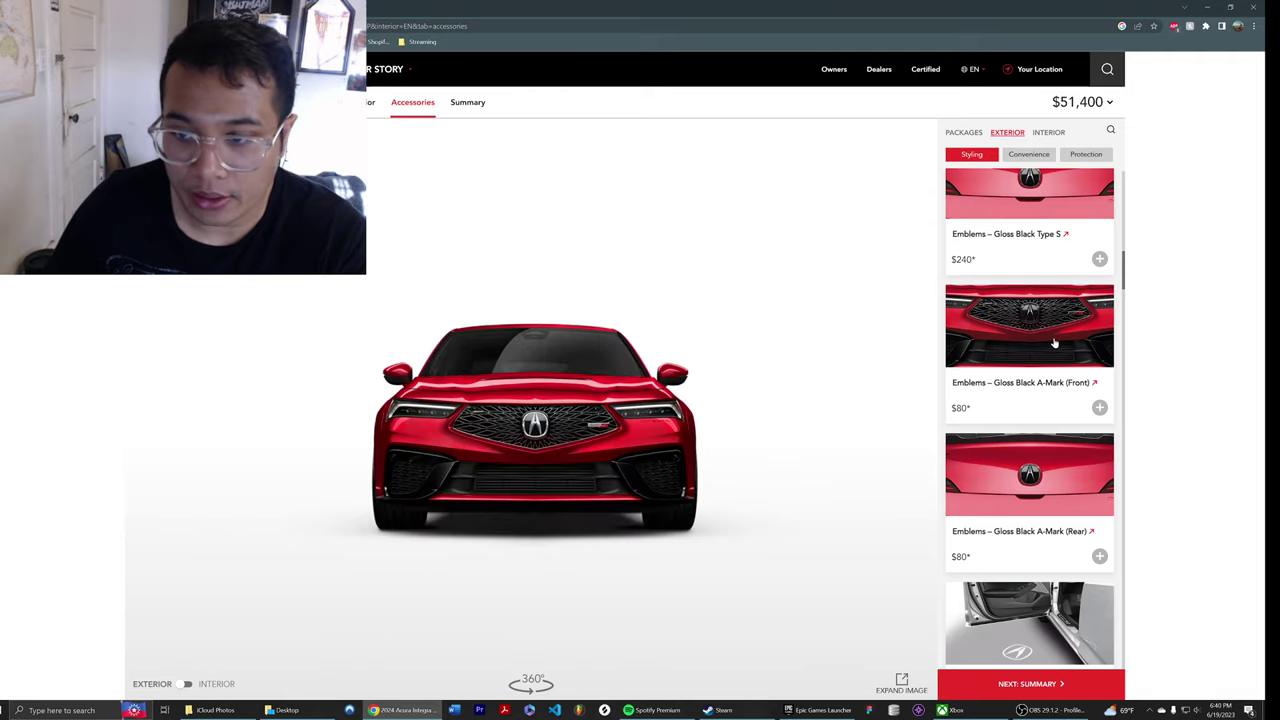
left_click(1054, 342)
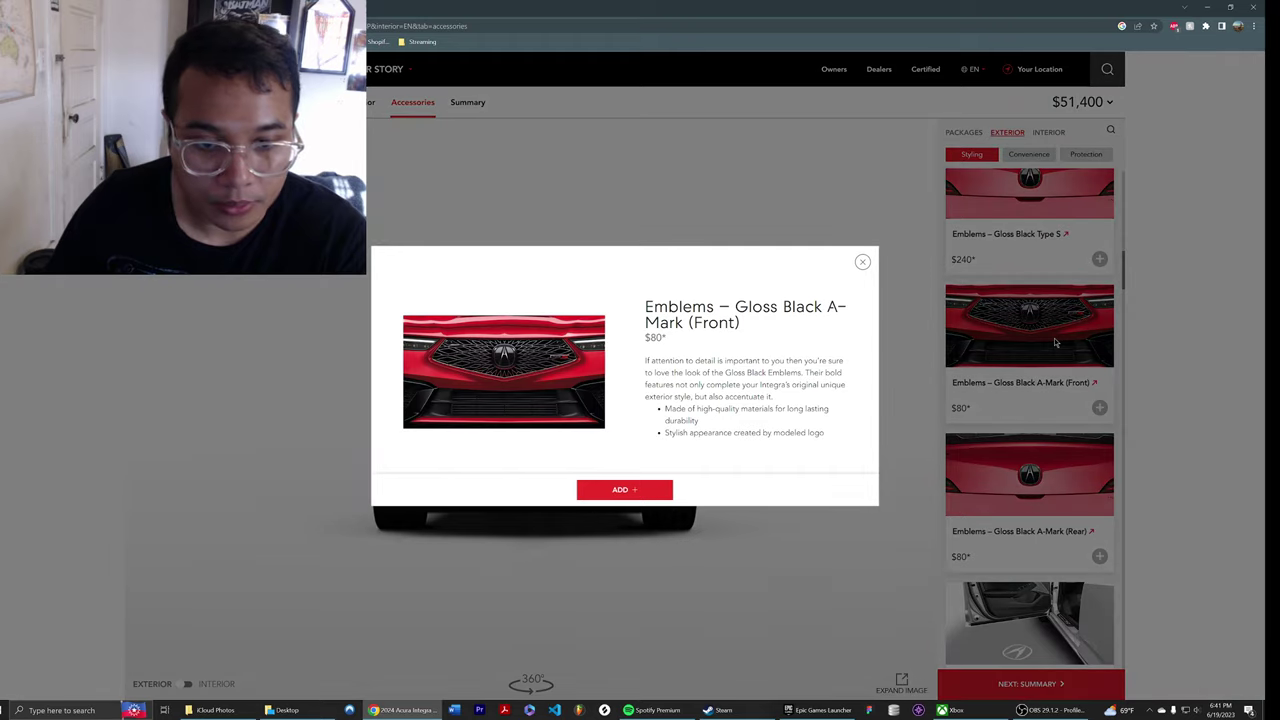
left_click(662, 490)
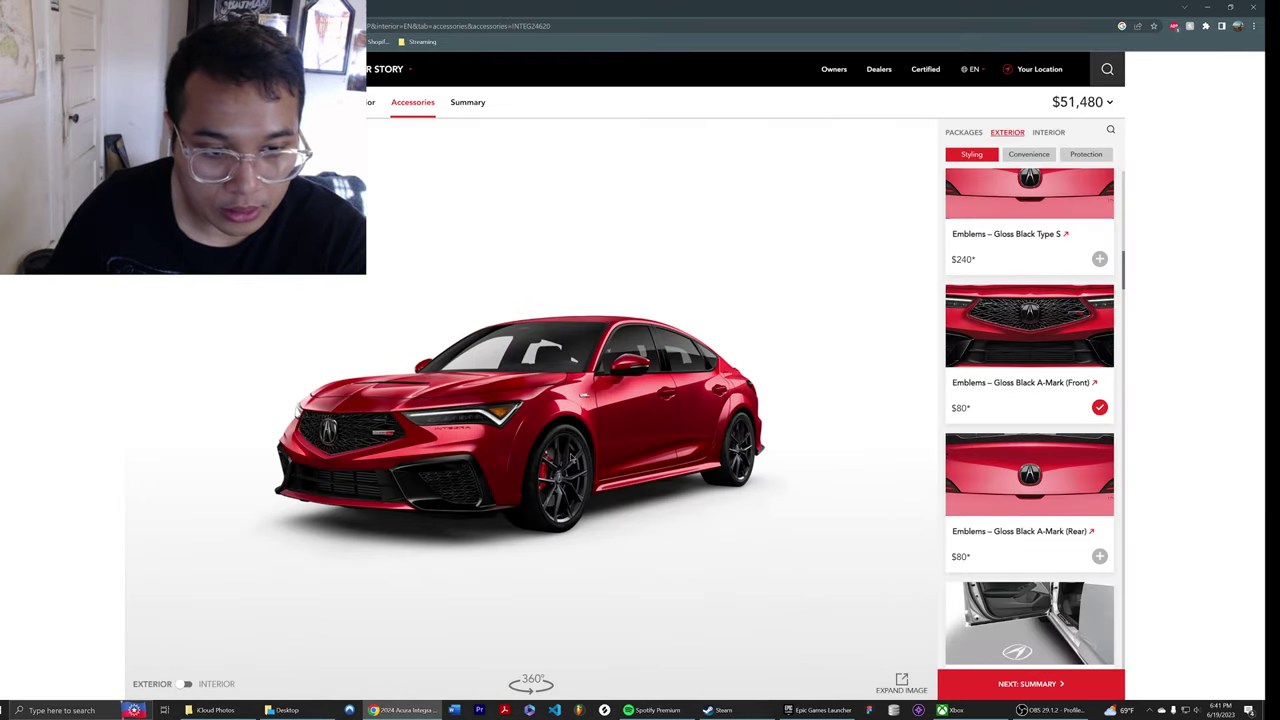
- Try adding the Gloss Black Type S emblems, then remove them again
scroll(1005, 417, "up", 2)
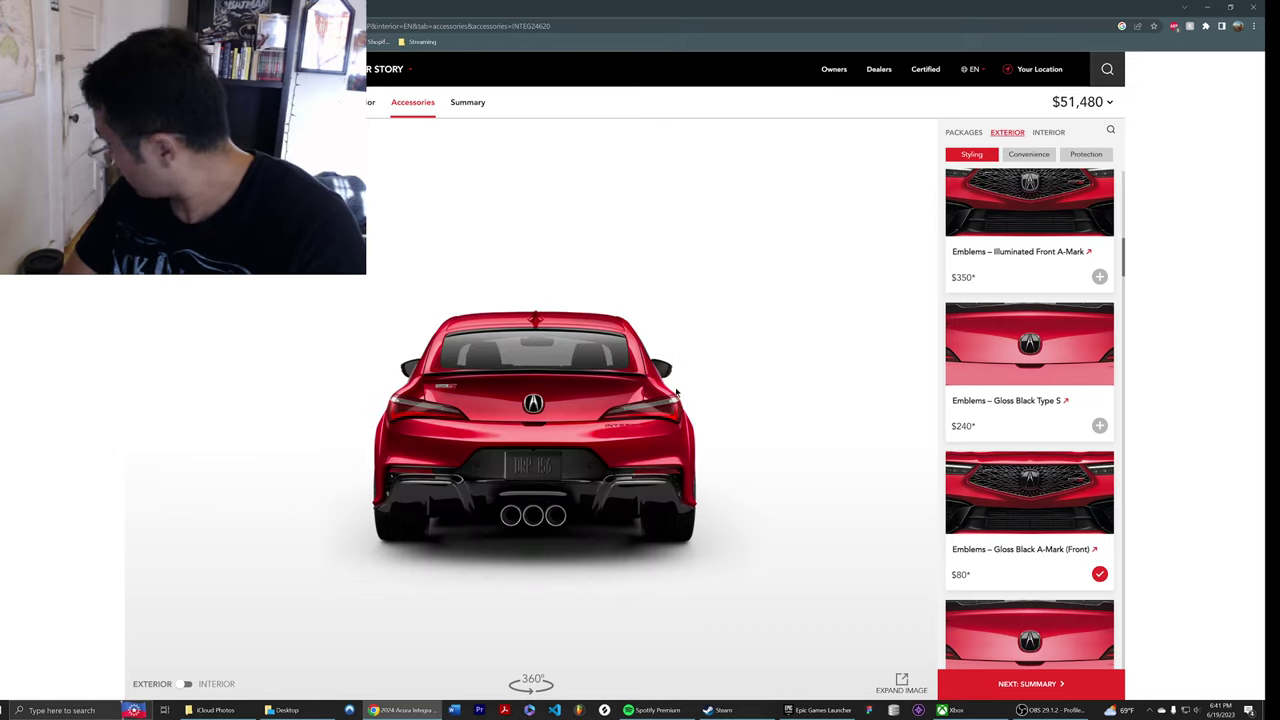
left_click(1040, 330)
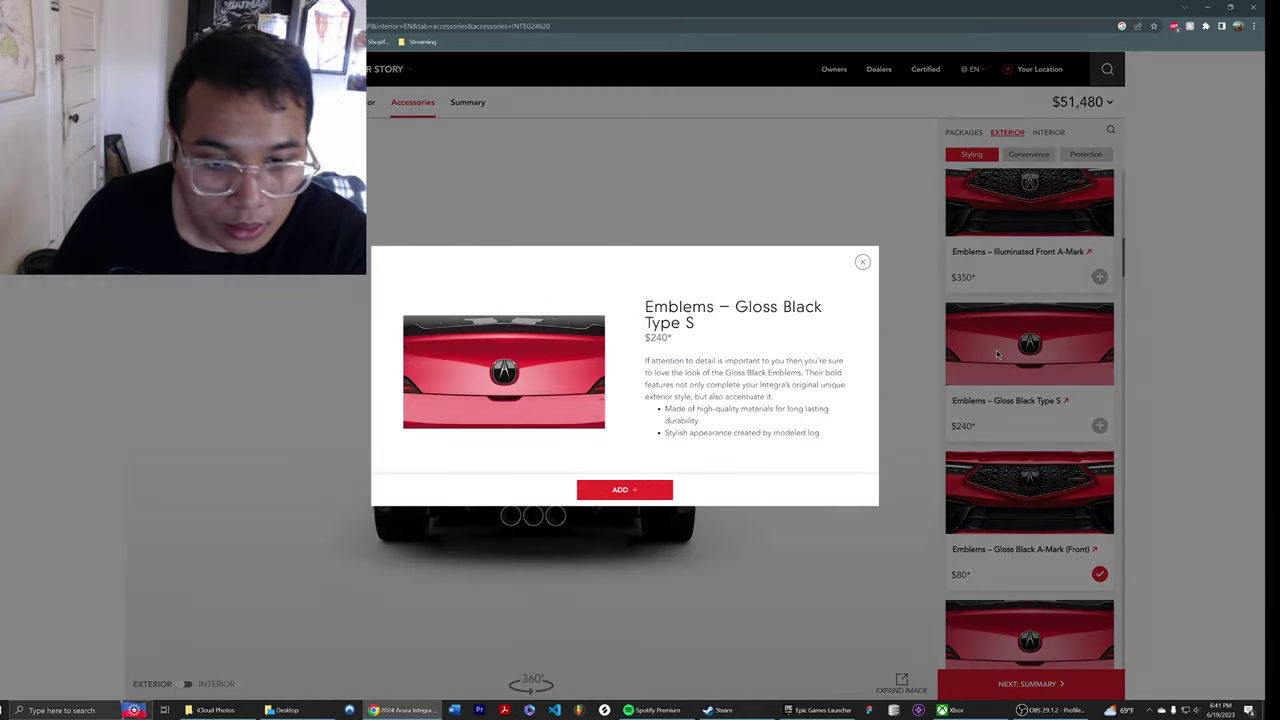
left_click(620, 490)
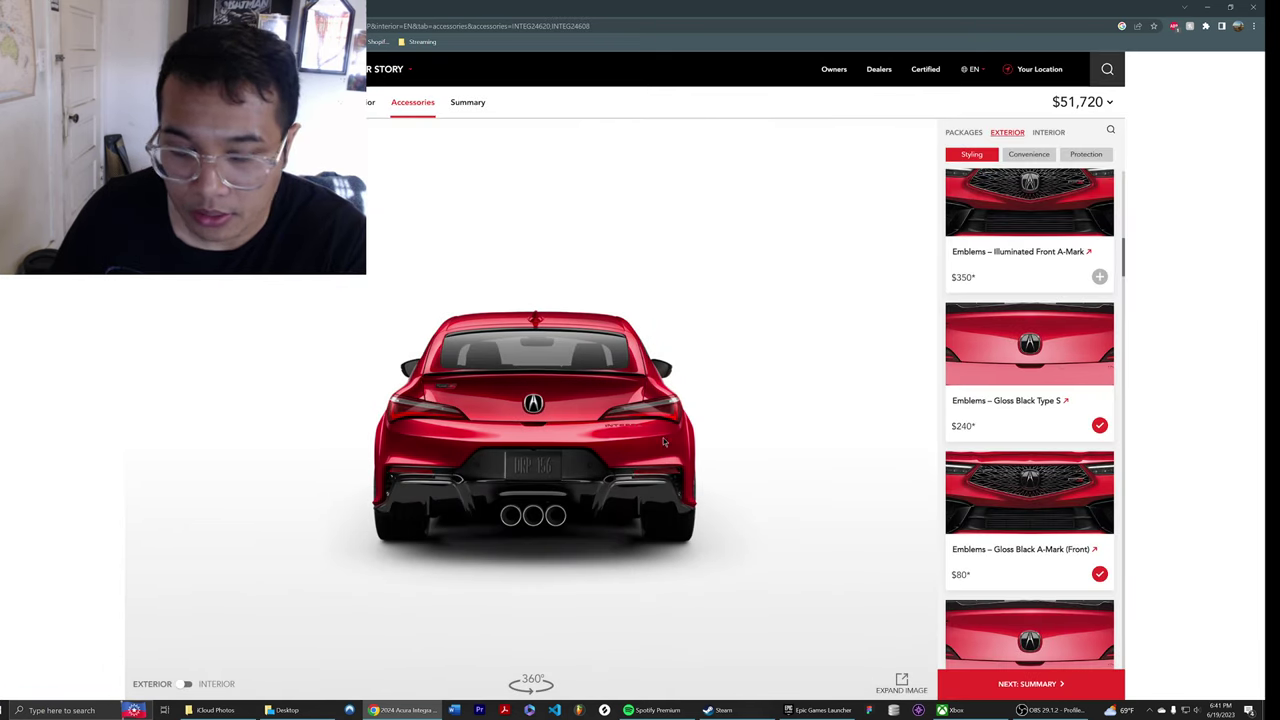
left_click(1098, 426)
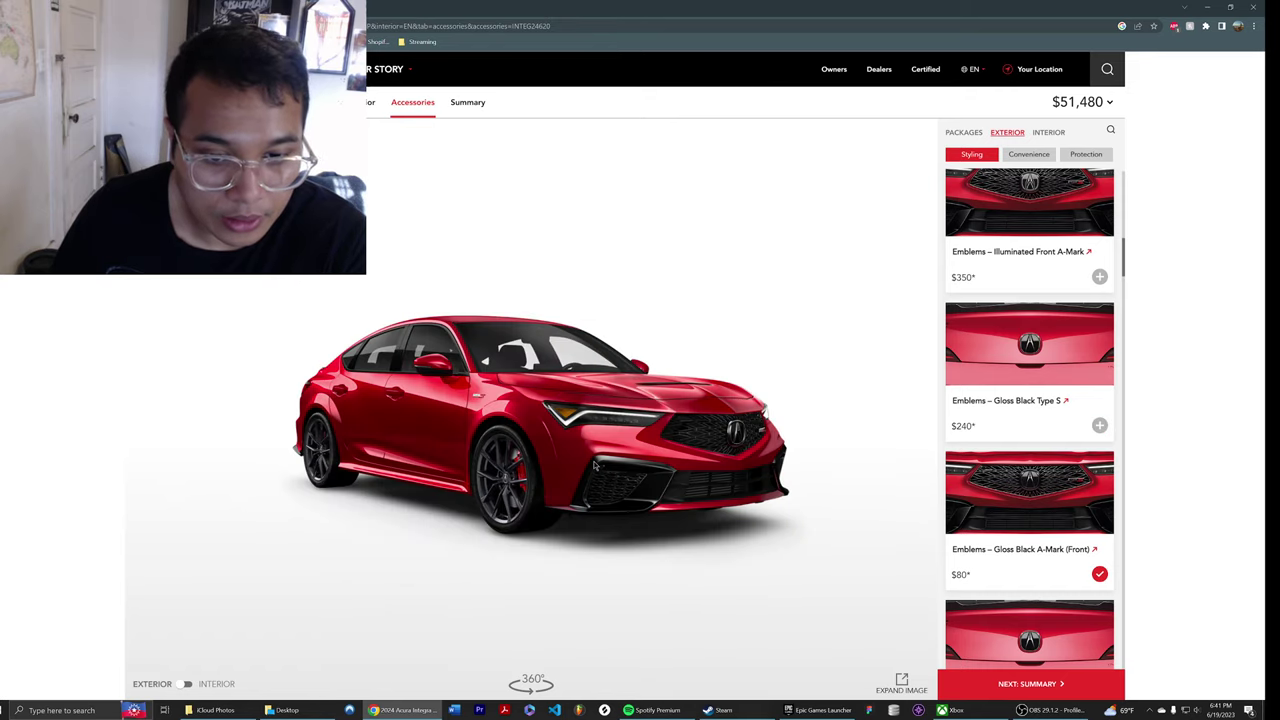
- Toggle the Gloss Black A-Mark (Front) emblem off and back on, and spin the car
scroll(1071, 485, "up", 3)
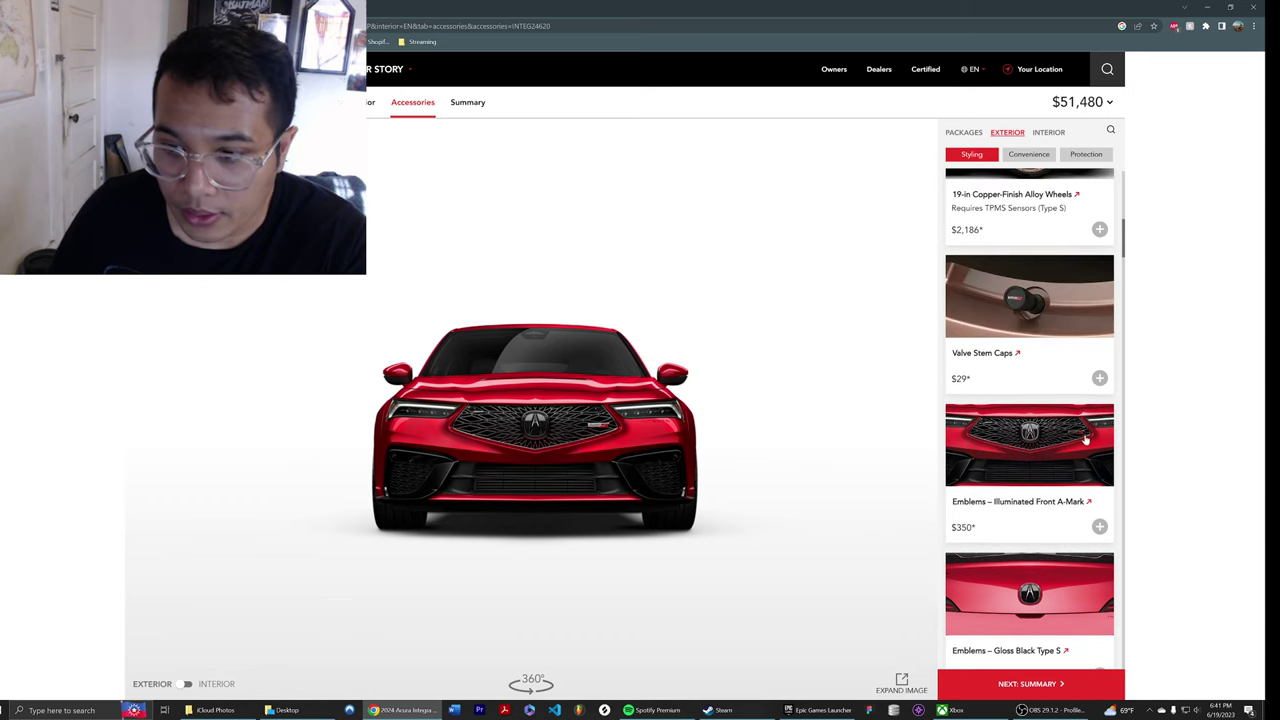
scroll(1074, 488, "up", 4)
scroll(1076, 489, "down", 8)
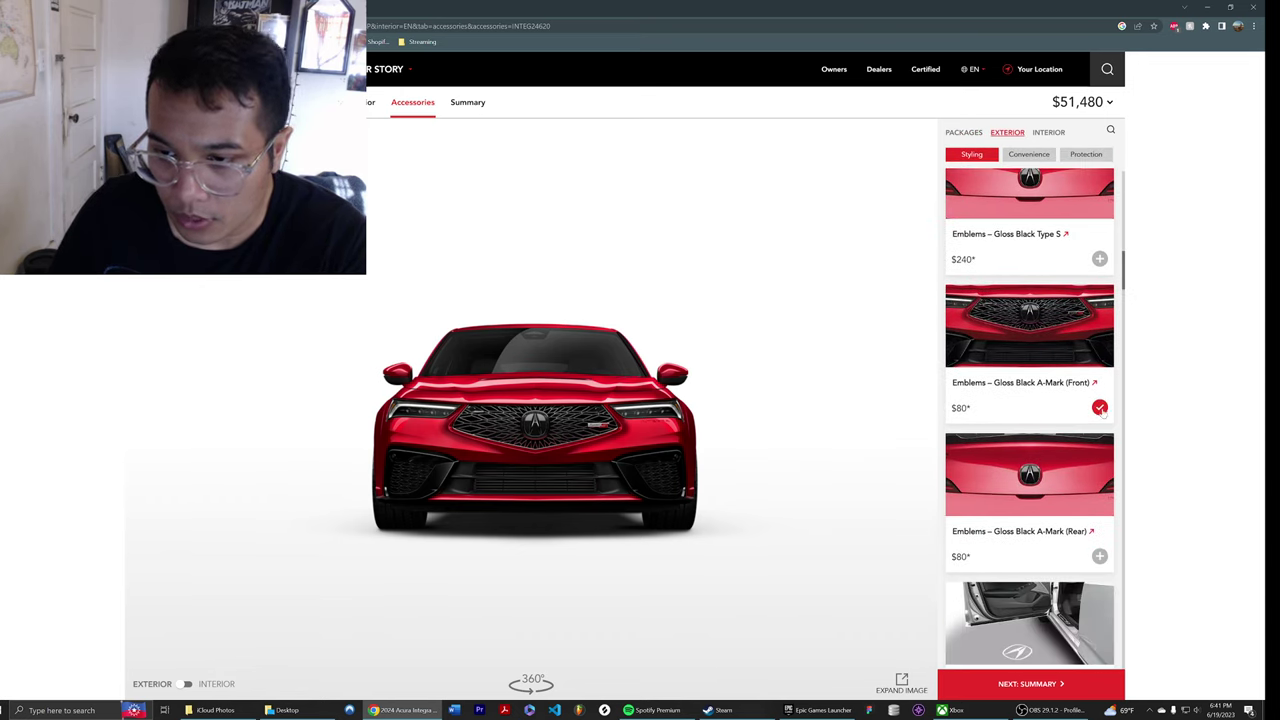
left_click(1100, 408)
left_click(1100, 408)
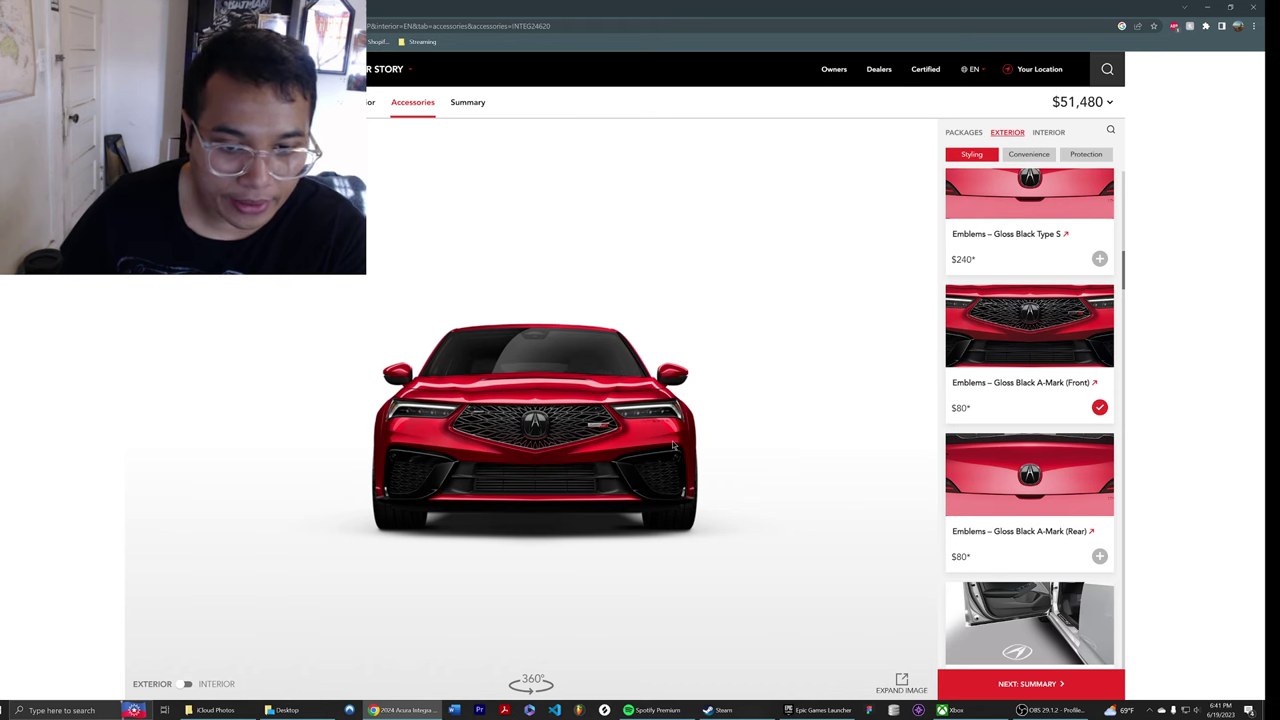
left_click_drag(676, 446, 648, 451)
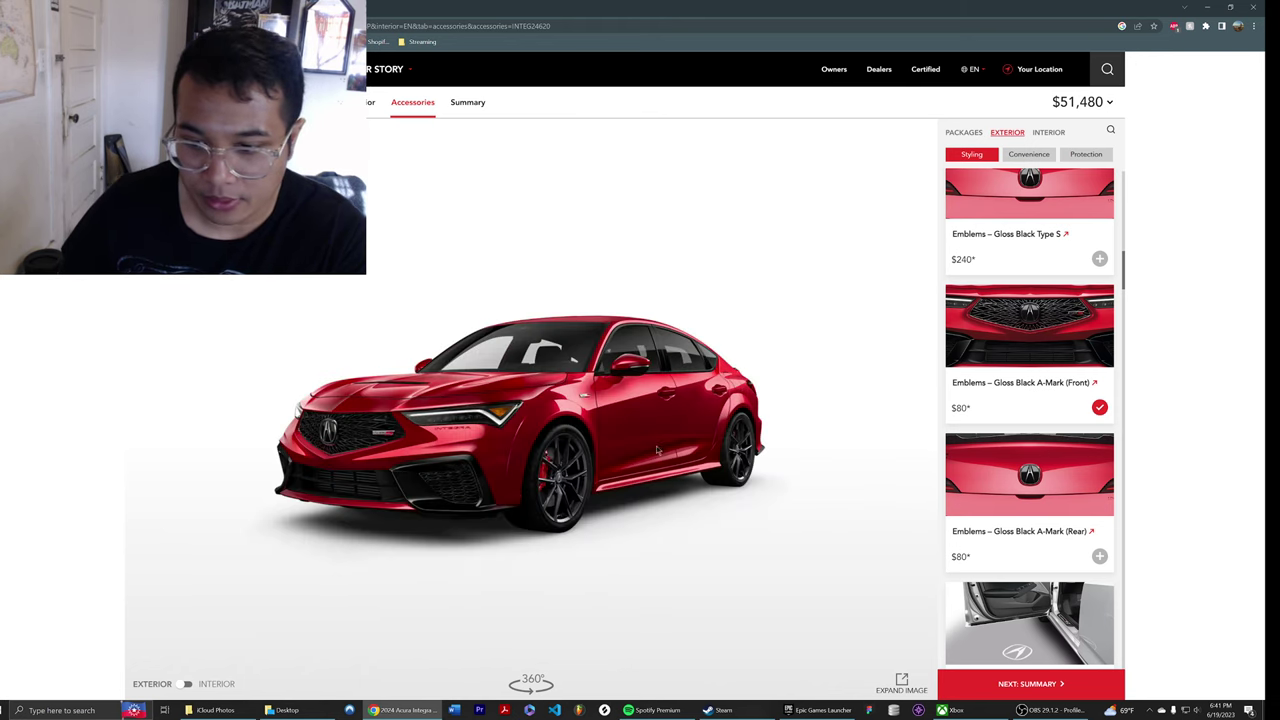
- Add Logo Pattern Projector, Carbon Fiber Tailgate Spoiler ($950) and Carbon Fiber Door Mirror Cover ($600)
scroll(1070, 560, "down", 3)
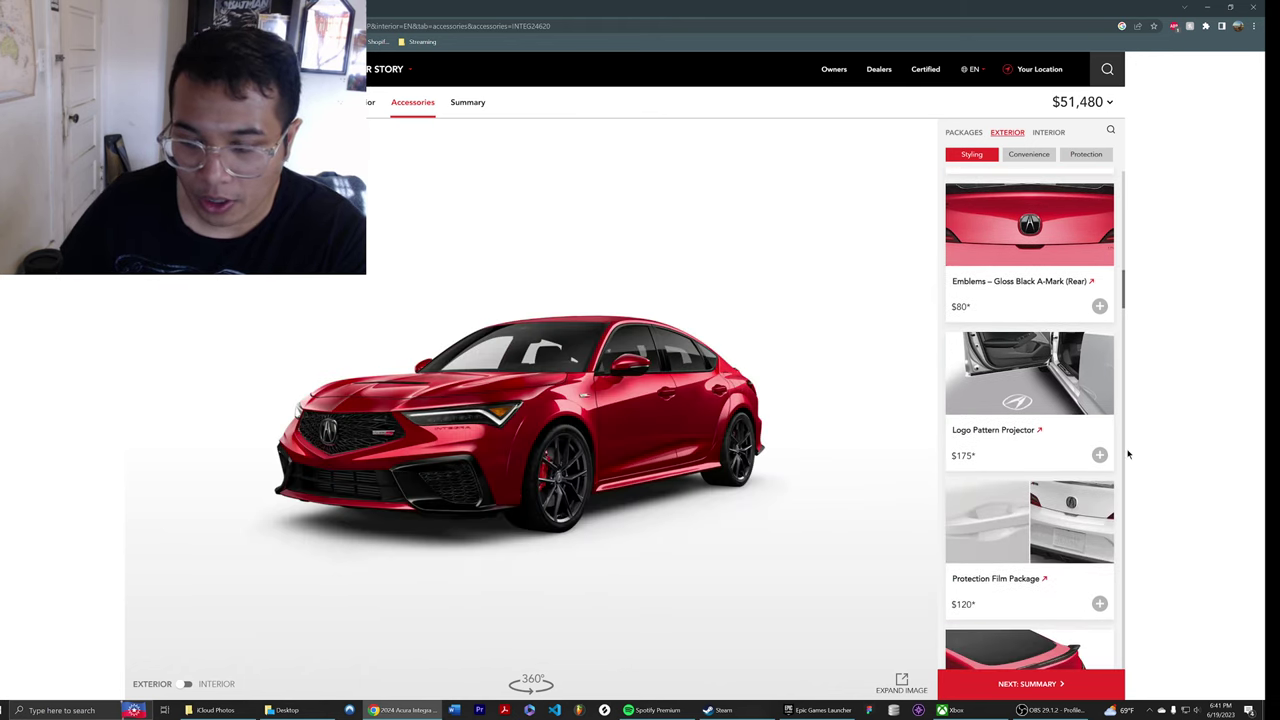
left_click(1099, 455)
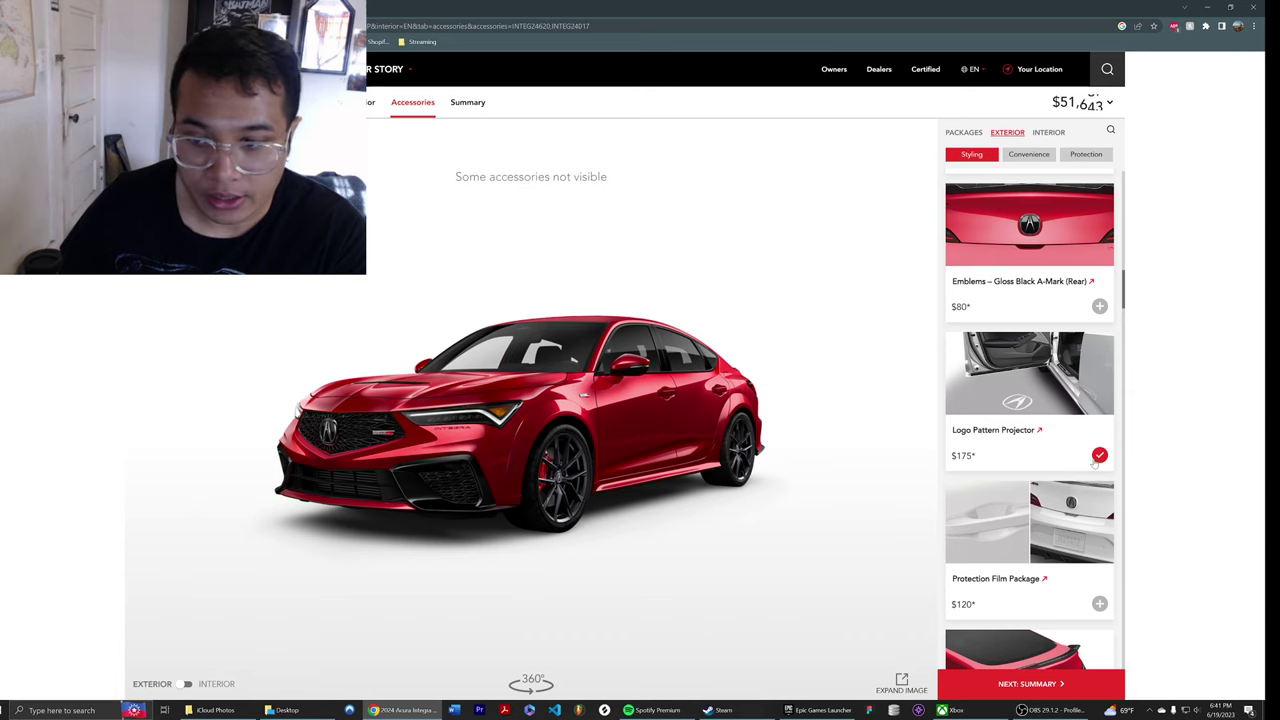
scroll(1093, 463, "down", 3)
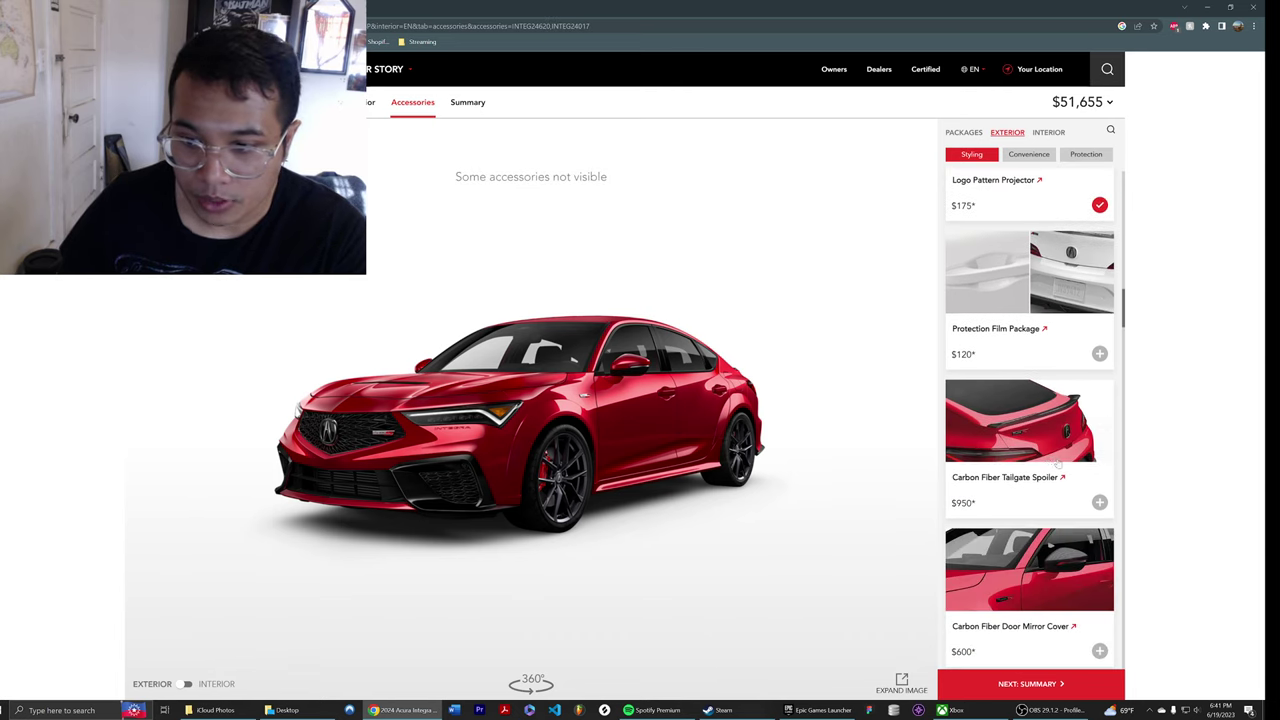
left_click(1060, 465)
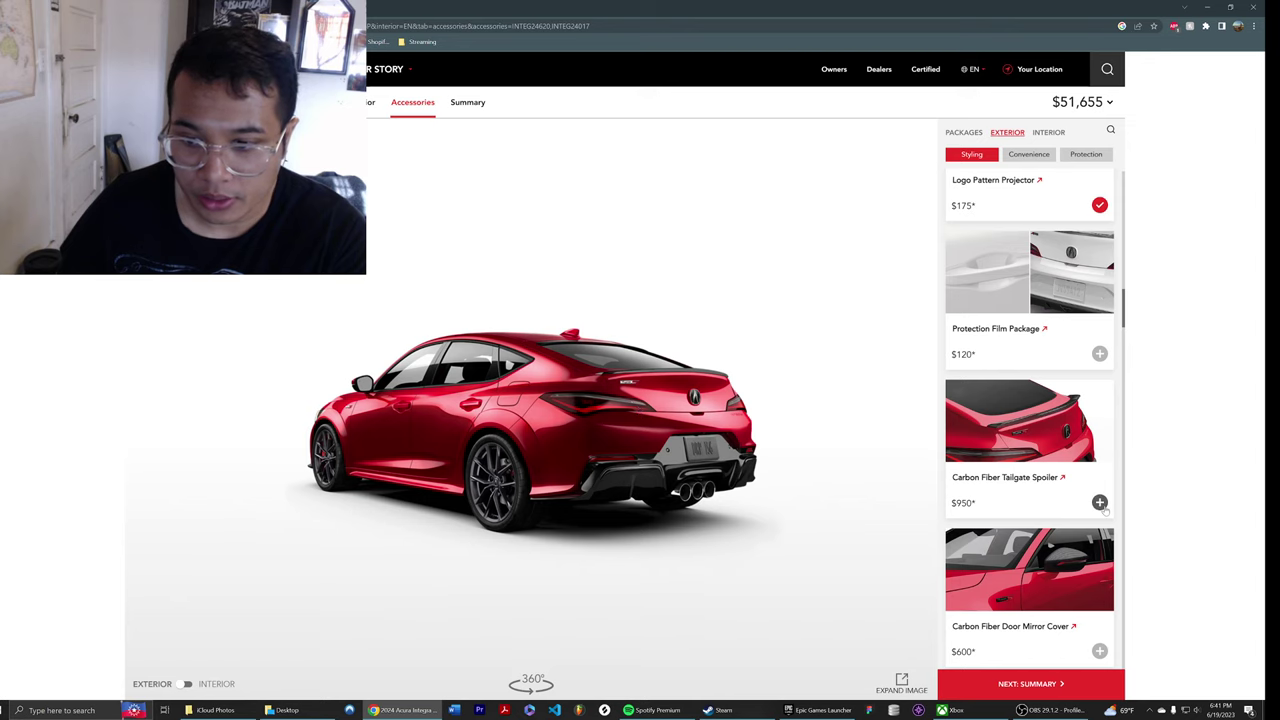
left_click(1099, 503)
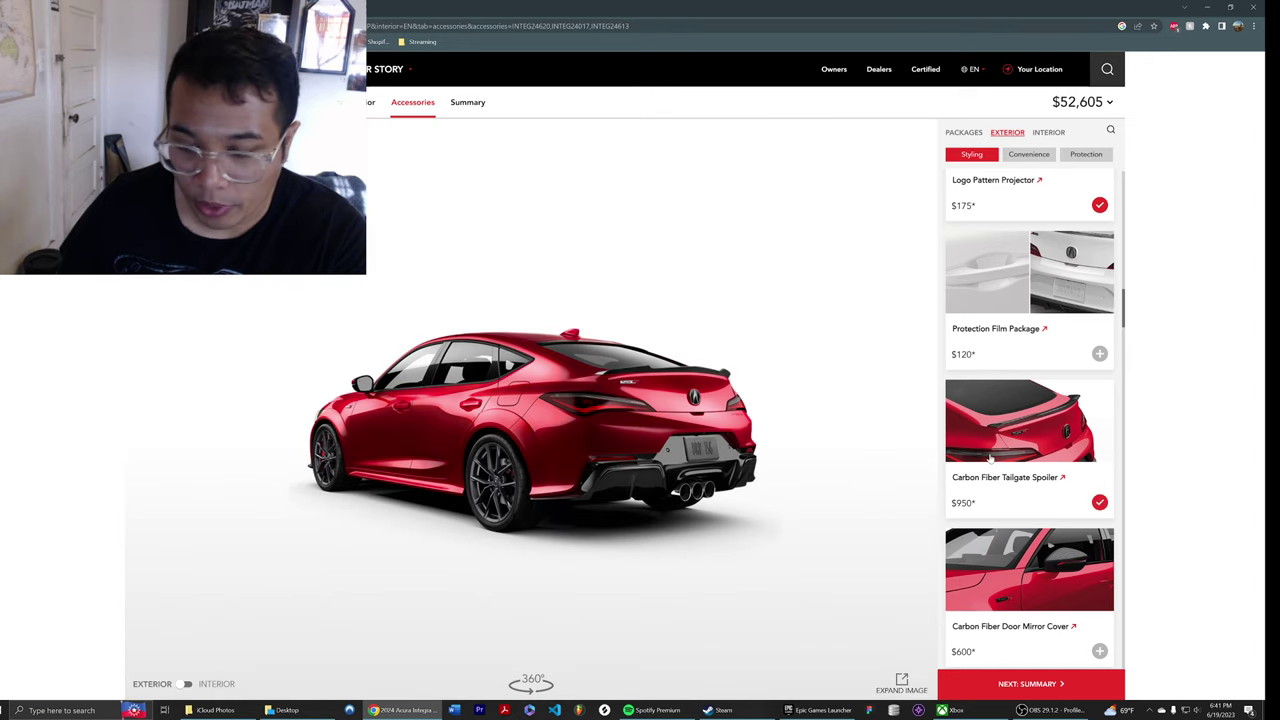
scroll(990, 460, "down", 1)
left_click(991, 459)
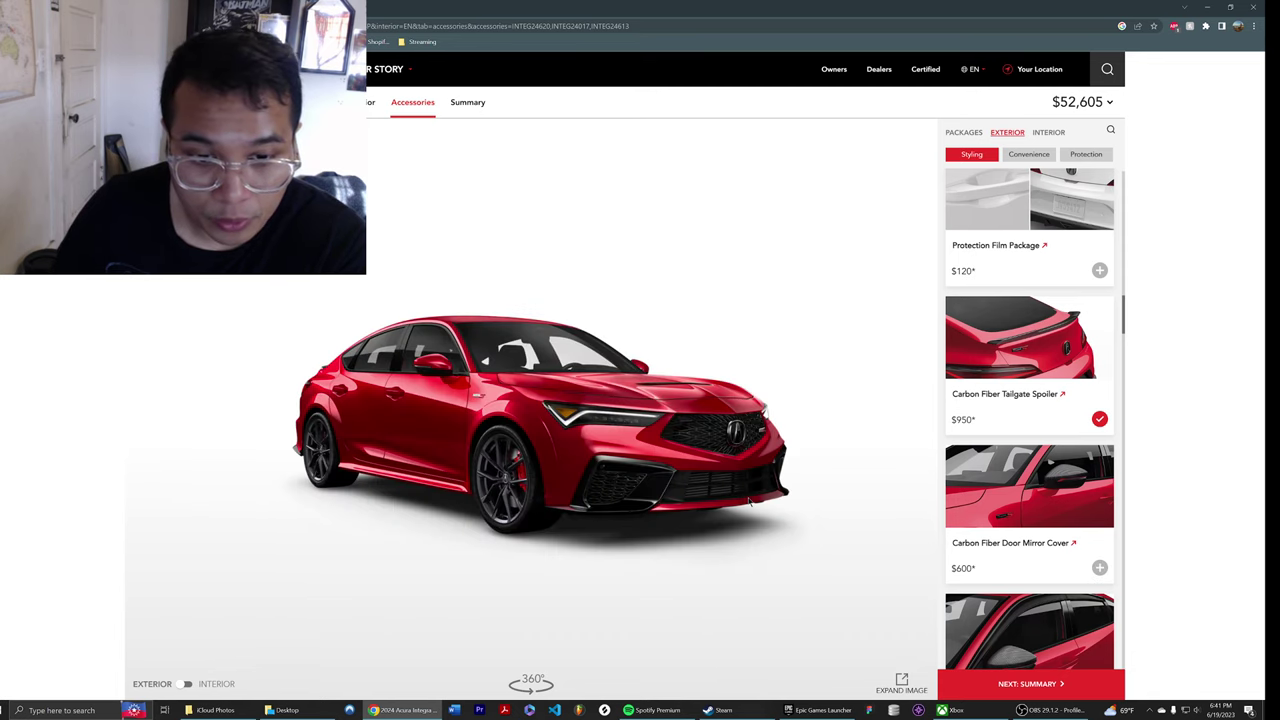
left_click(1100, 567)
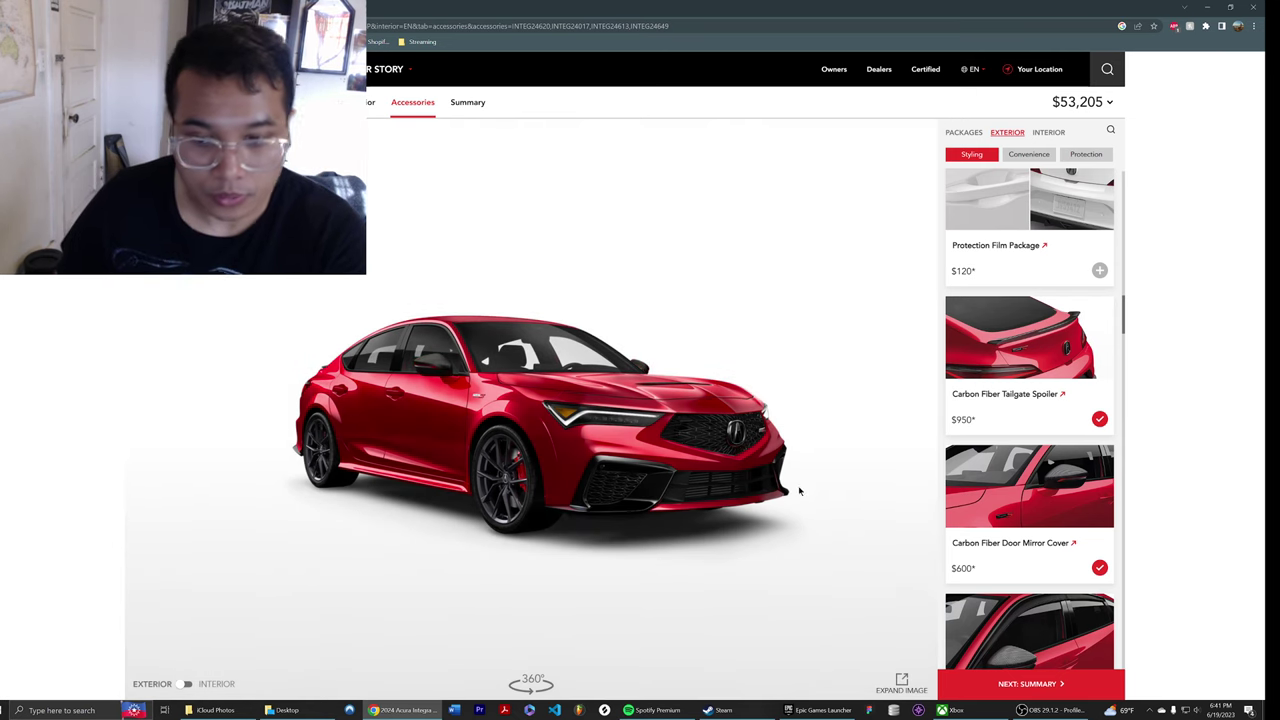
left_click_drag(799, 491, 600, 432)
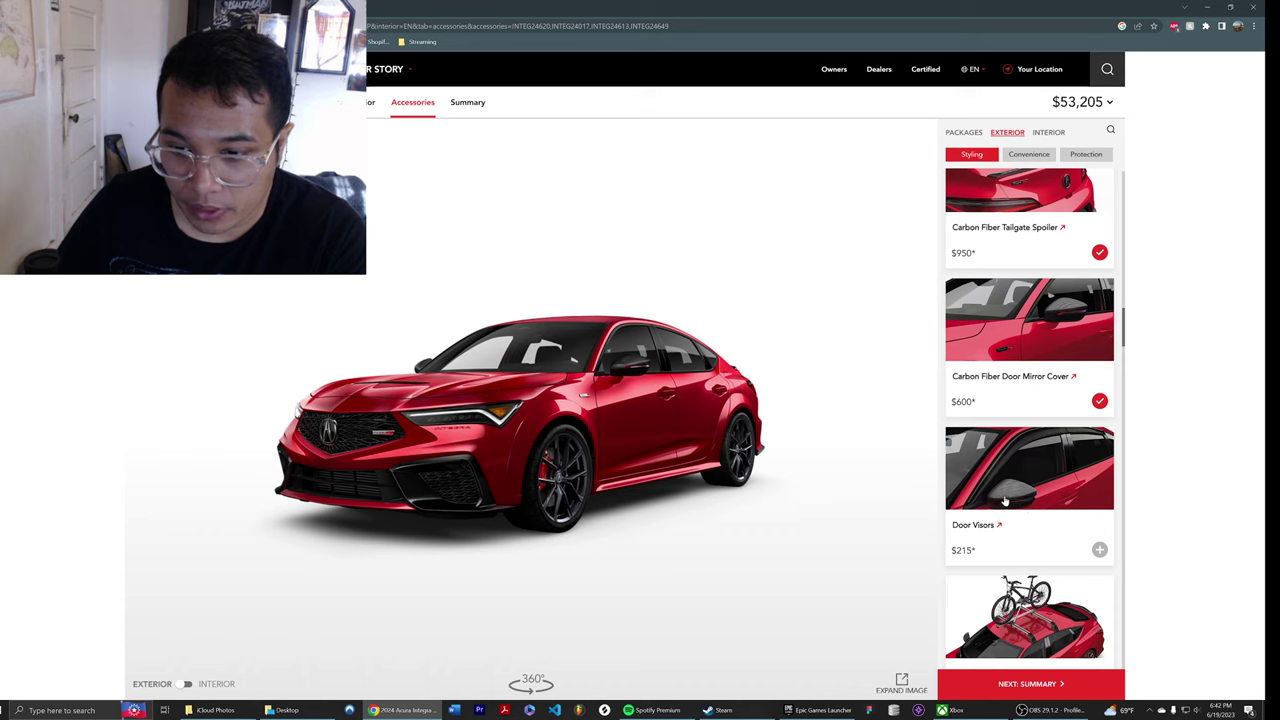
scroll(1022, 487, "down", 1)
scroll(1022, 487, "down", 5)
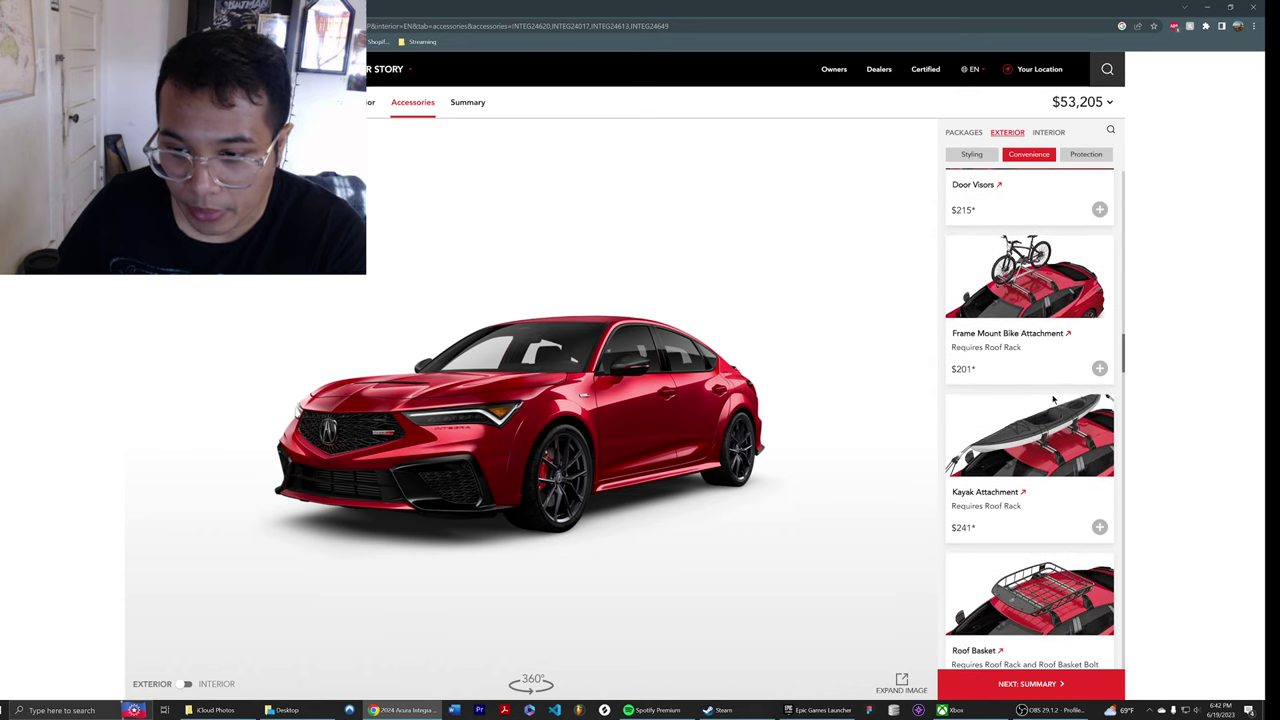
scroll(1054, 396, "down", 8)
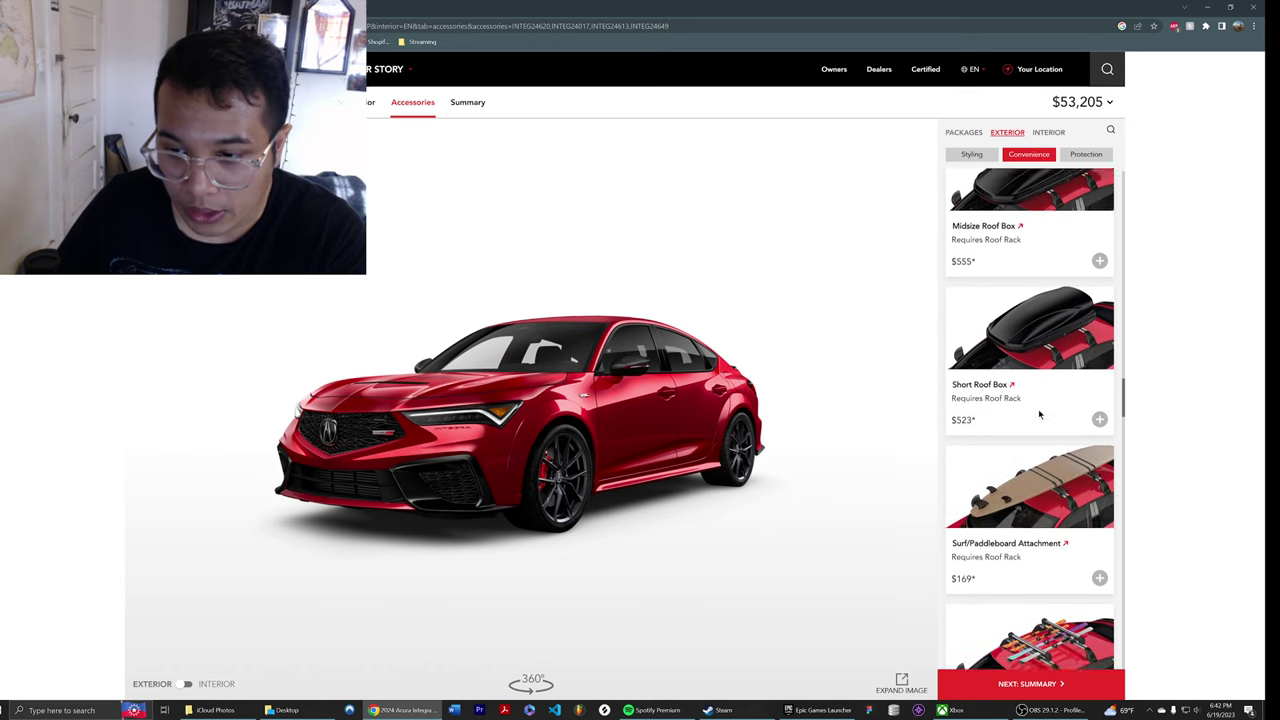
scroll(1038, 414, "down", 4)
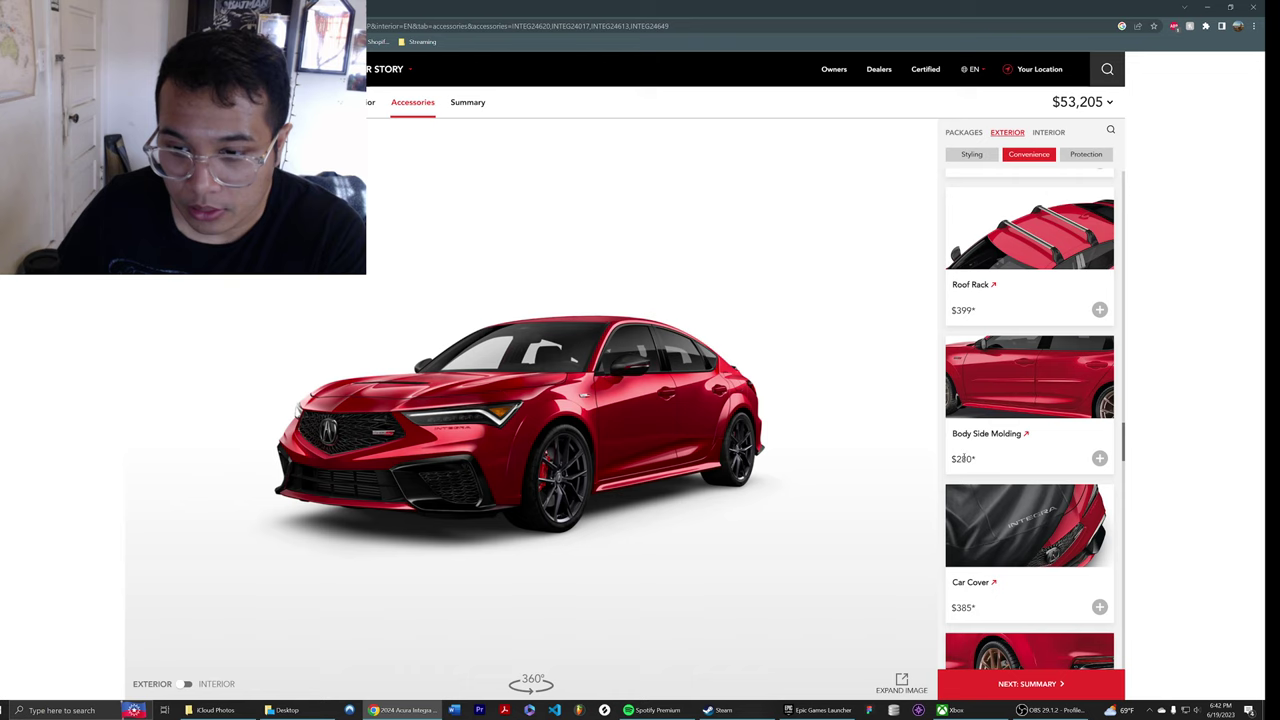
left_click(1022, 434)
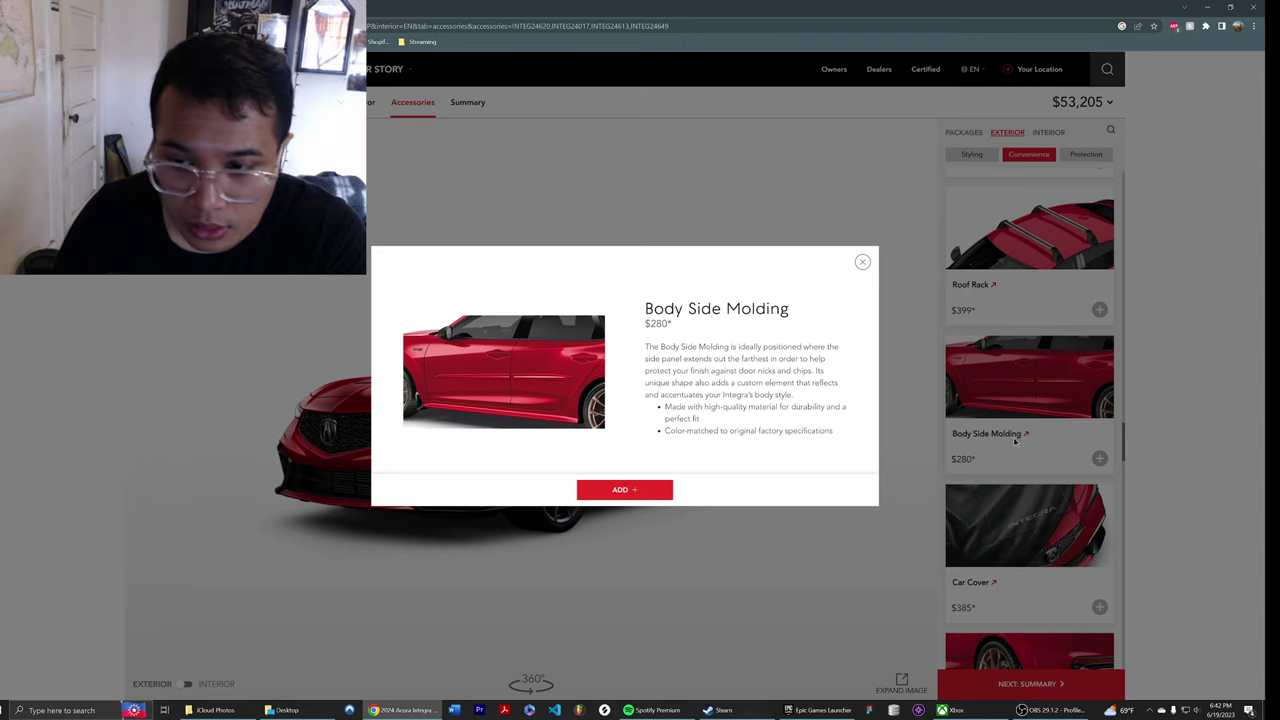
left_click(802, 602)
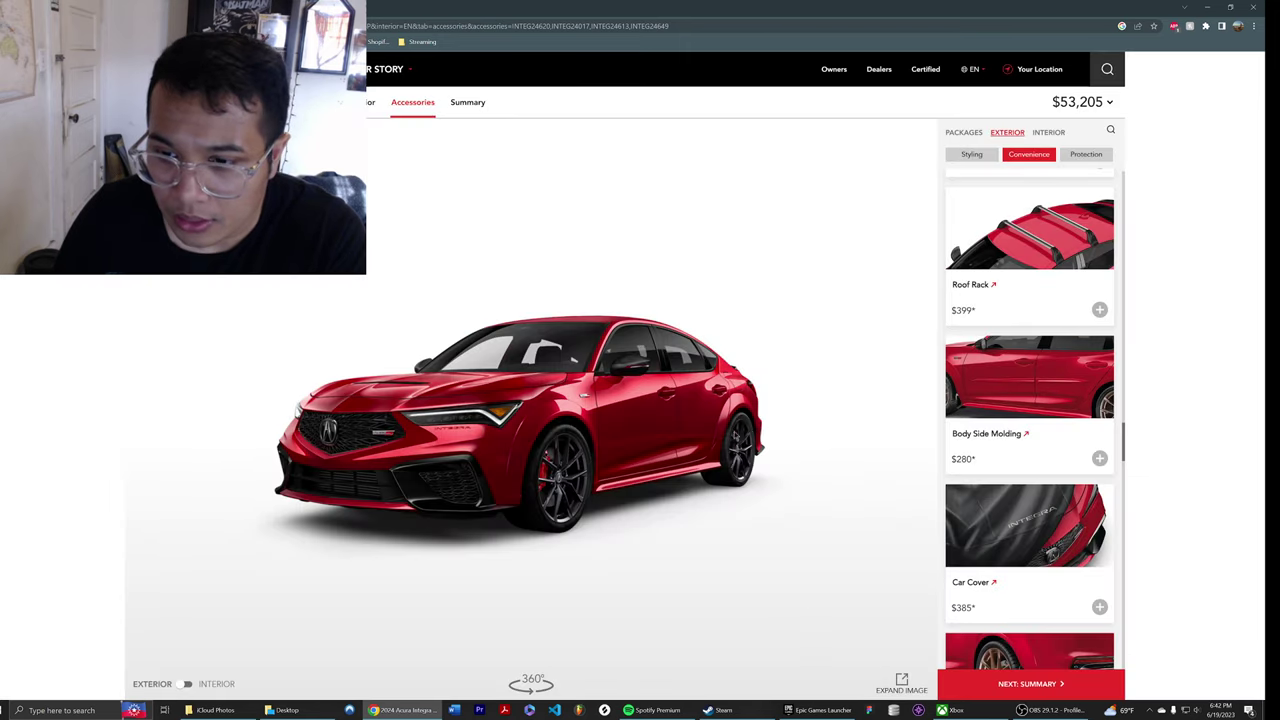
left_click(1012, 440)
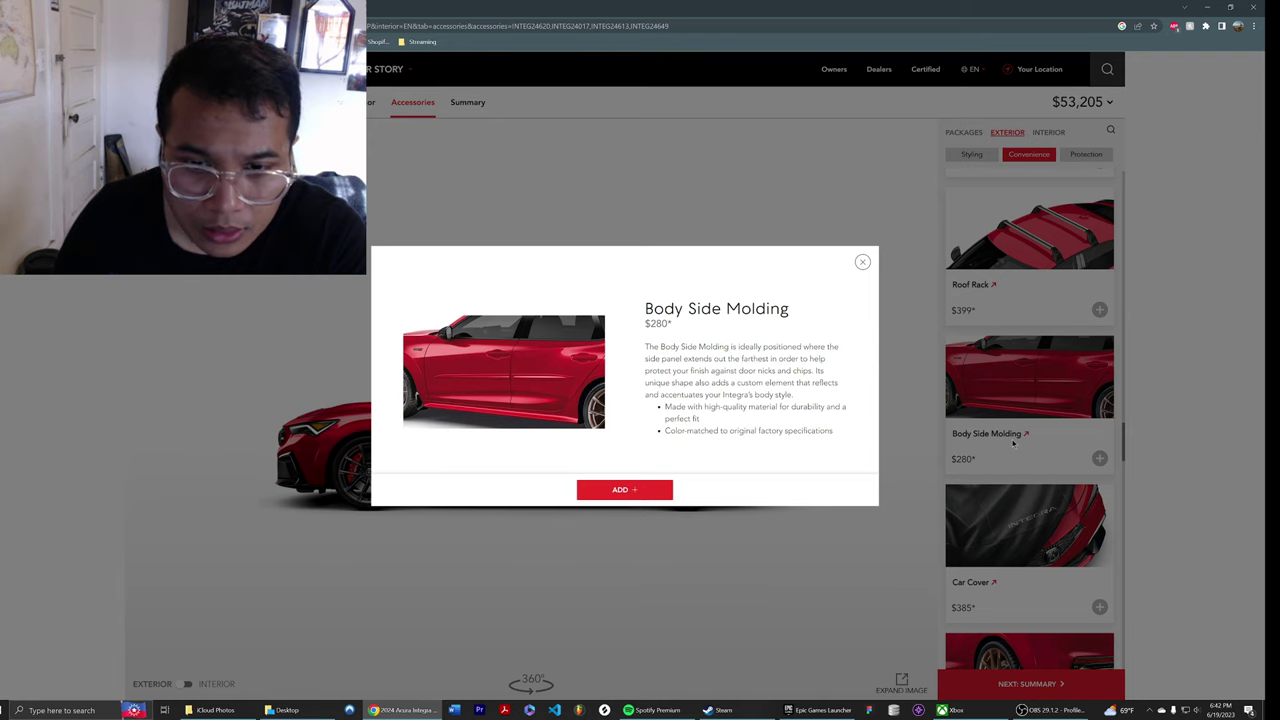
left_click(800, 584)
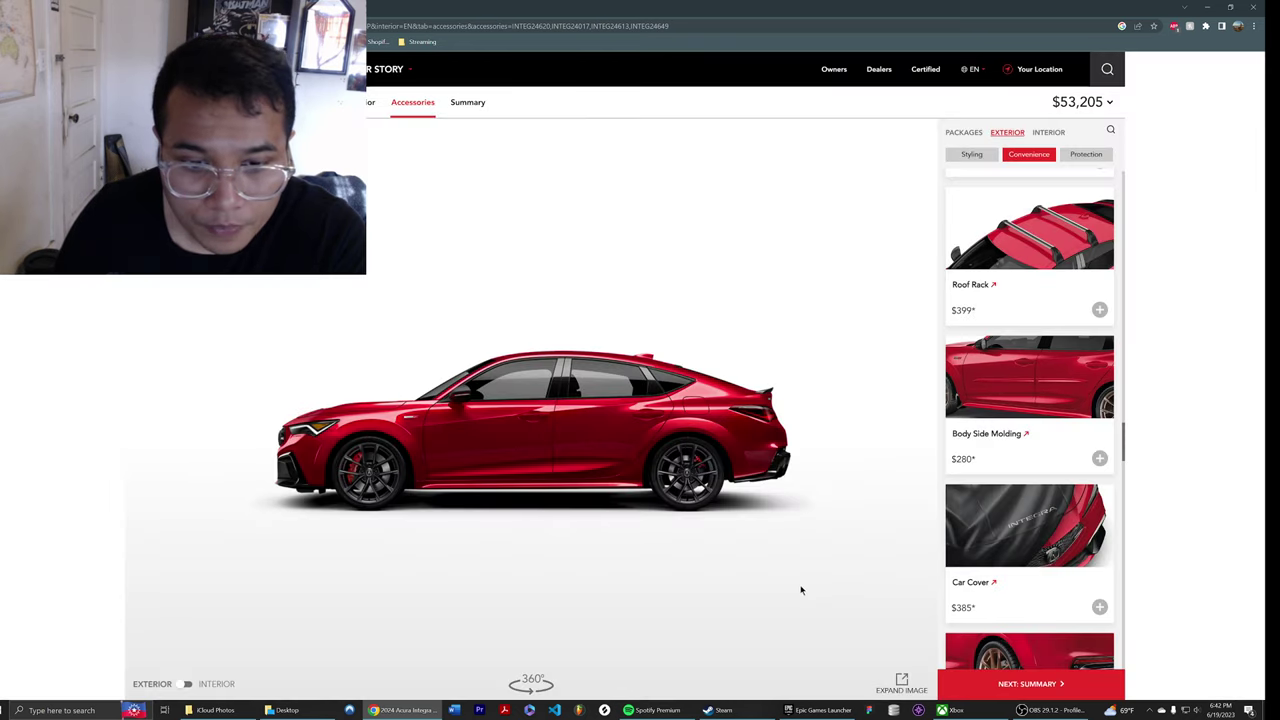
left_click_drag(606, 422, 546, 441)
left_click_drag(705, 395, 823, 408)
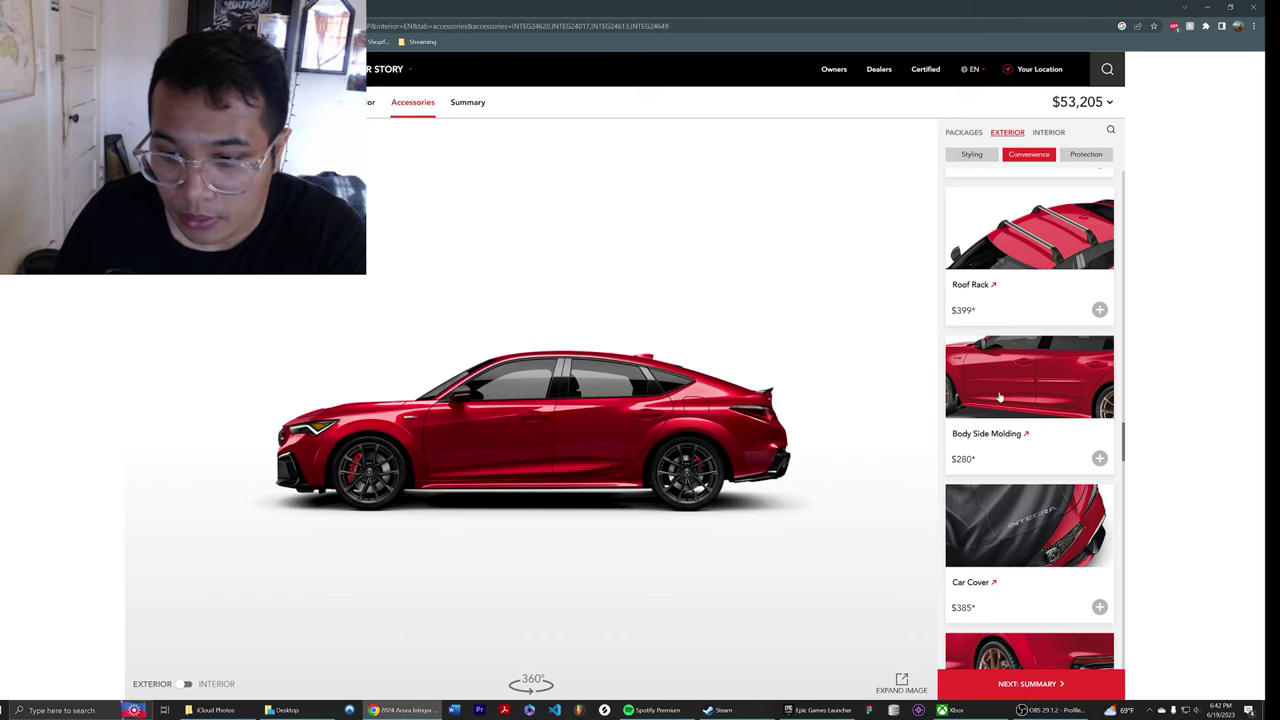
- Add the Premium Carpet Floor Mat Set and Illuminated Door Sill Trim Set
scroll(999, 397, "down", 2)
scroll(1001, 397, "down", 1)
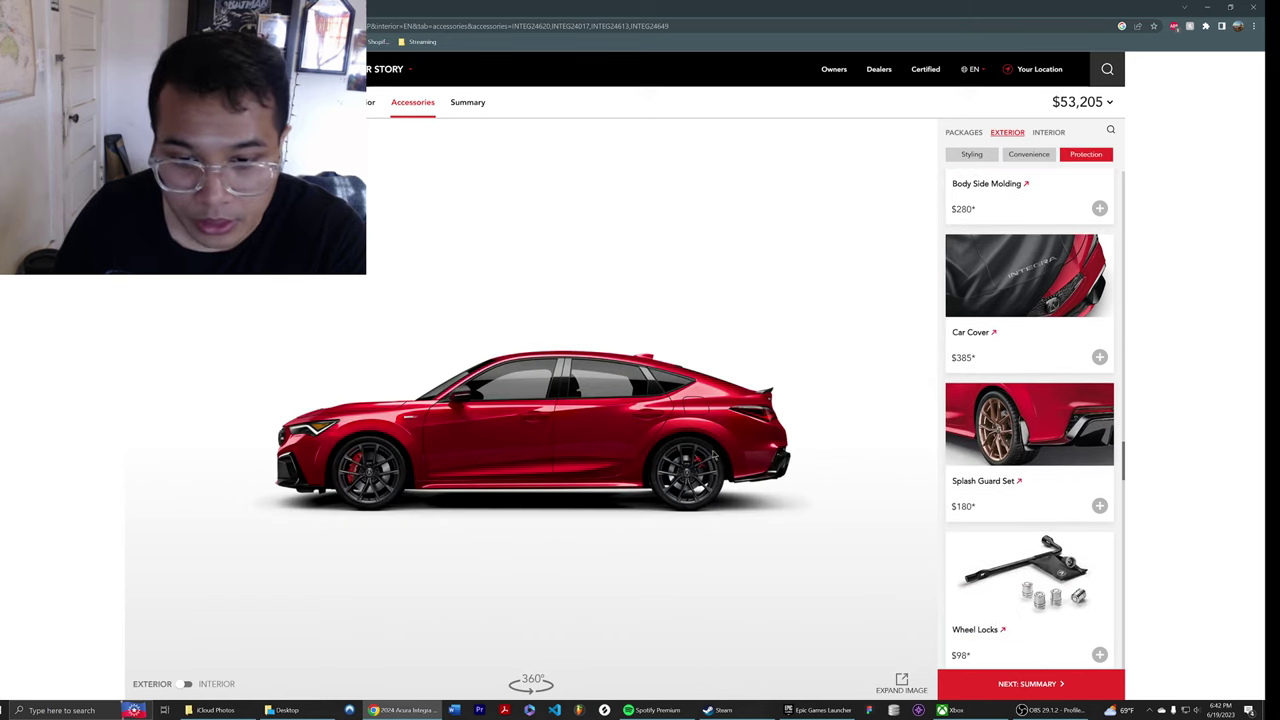
left_click_drag(714, 456, 750, 472)
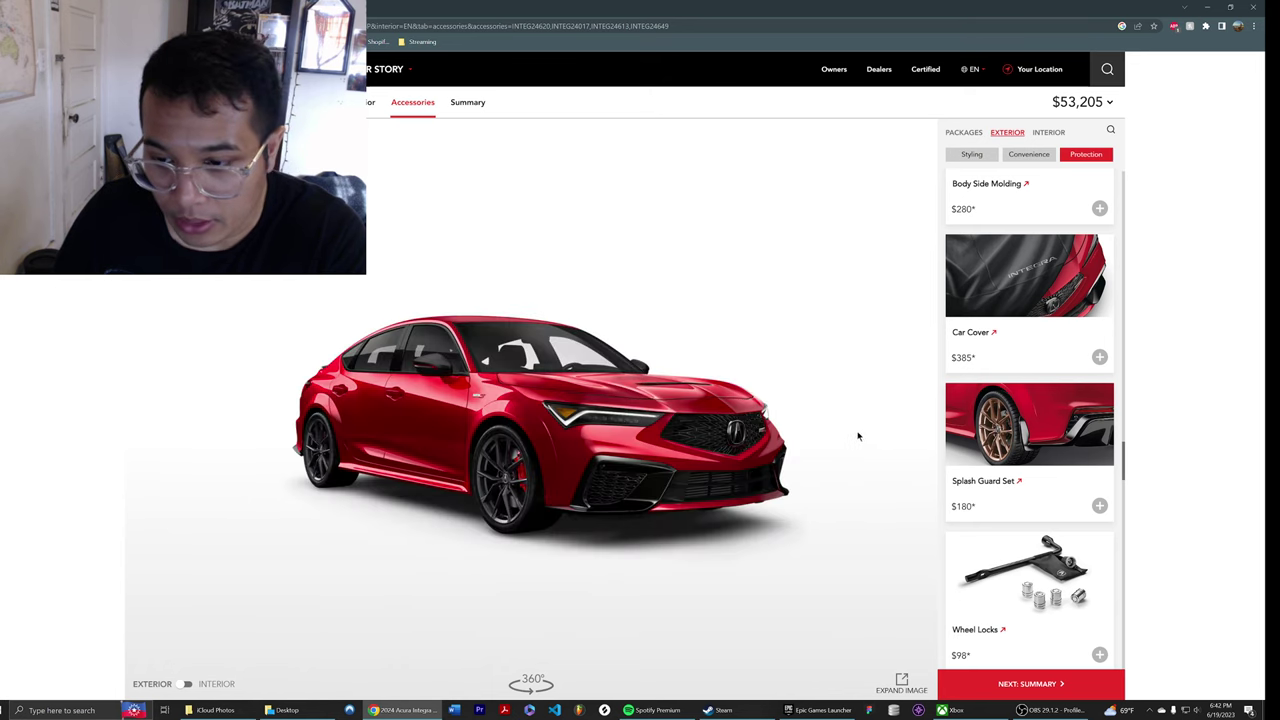
scroll(1048, 406, "down", 3)
scroll(1048, 406, "down", 2)
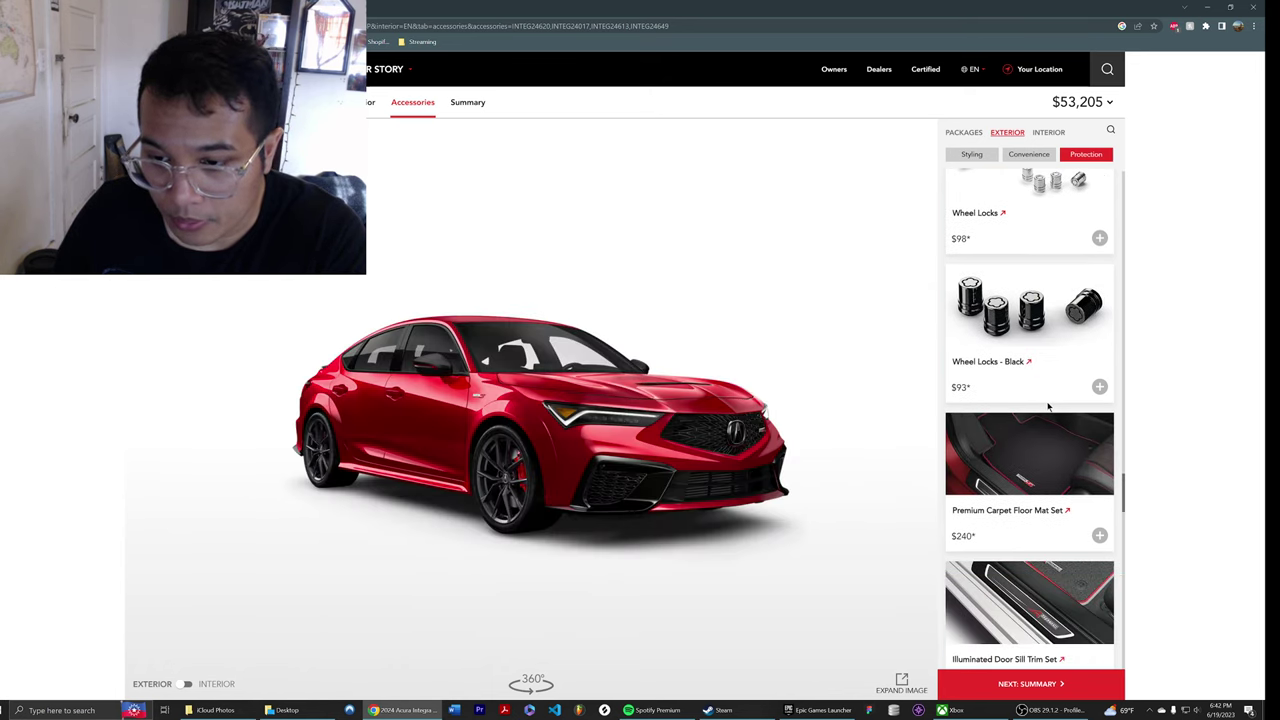
scroll(1049, 406, "down", 1)
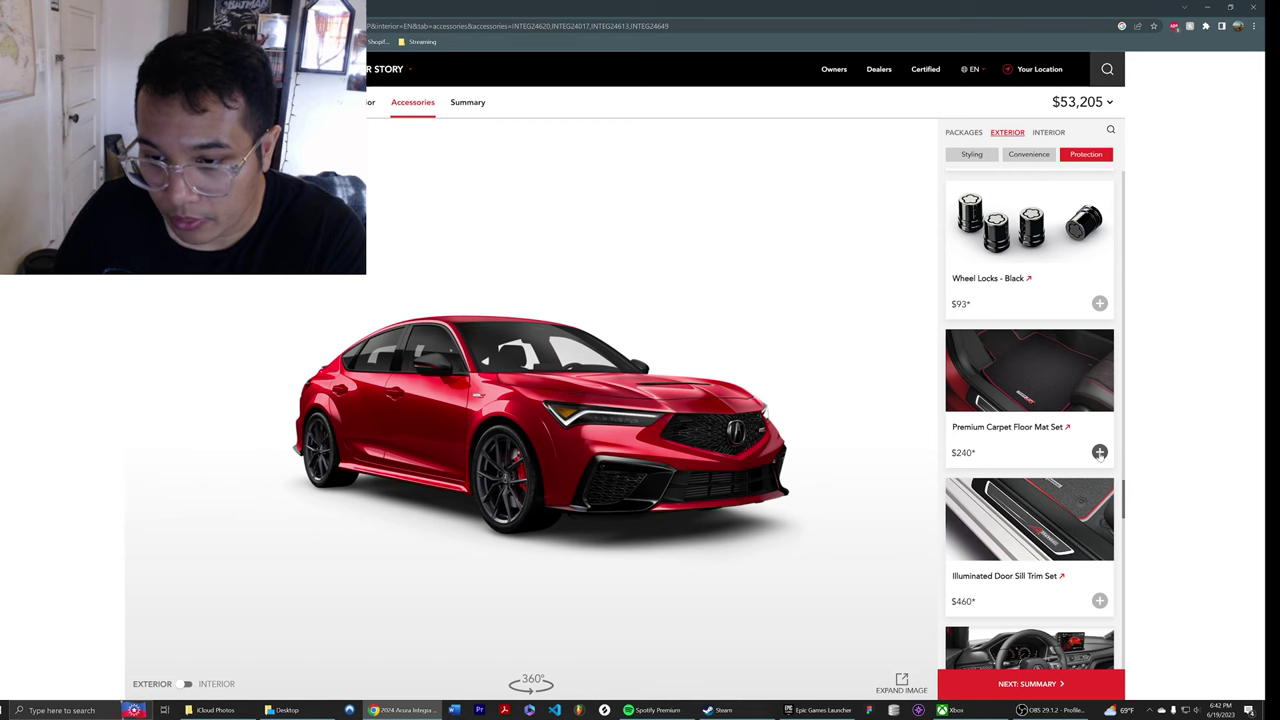
left_click(1099, 452)
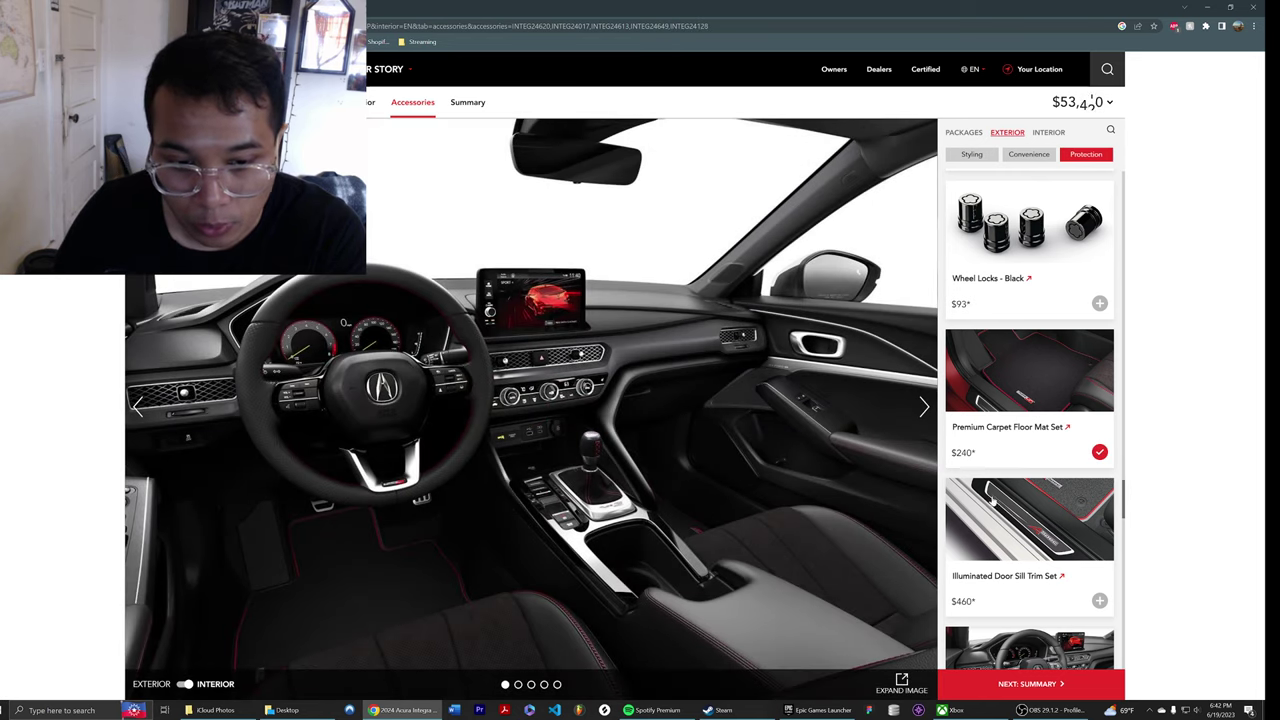
left_click(925, 408)
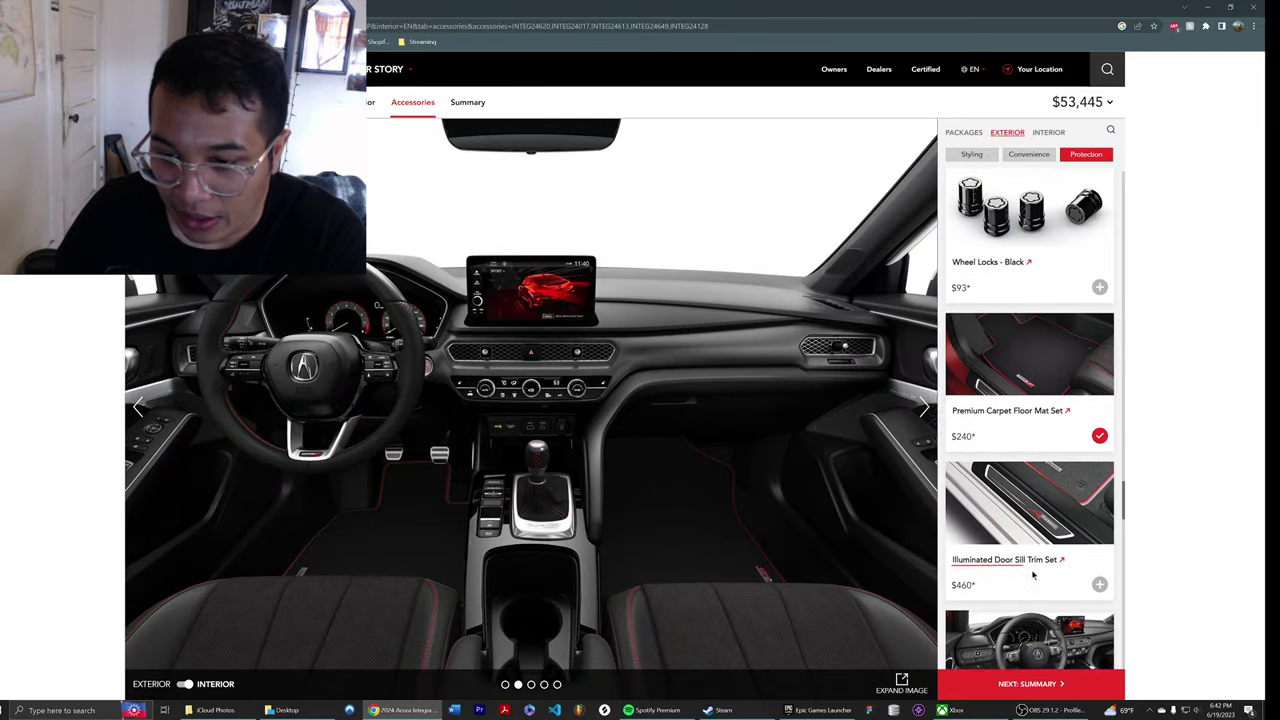
scroll(1030, 575, "down", 1)
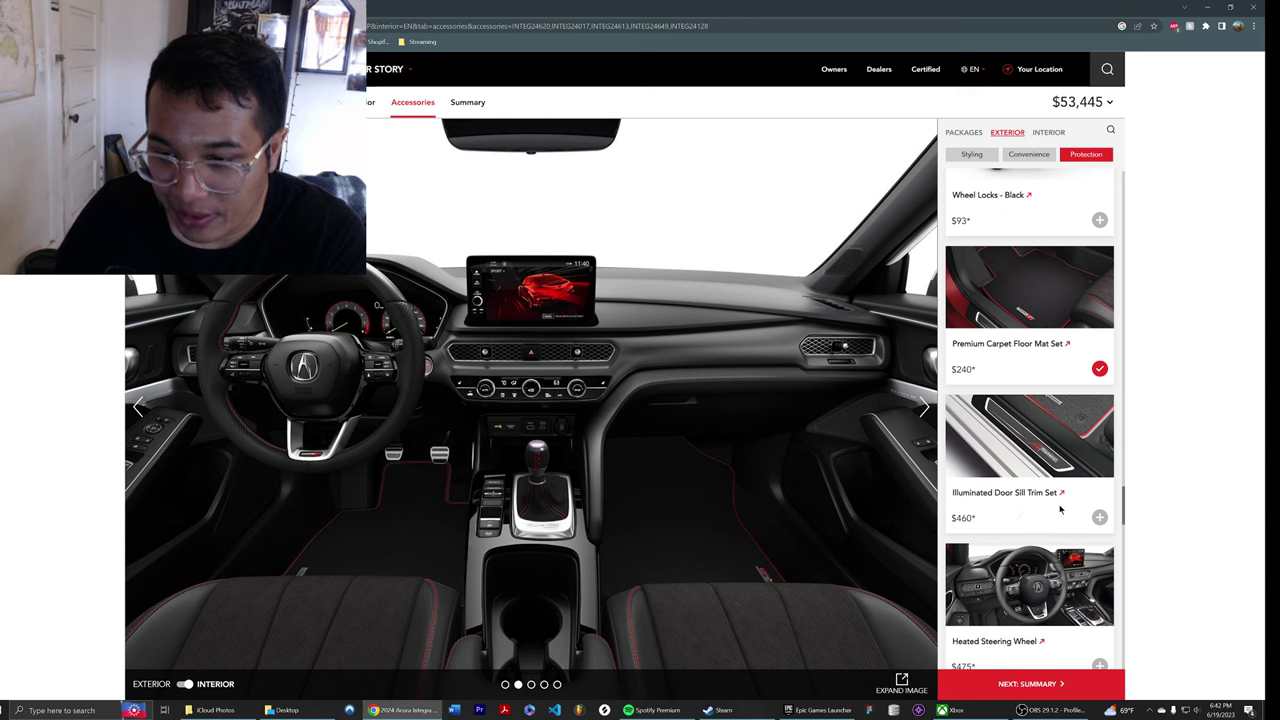
left_click(1099, 517)
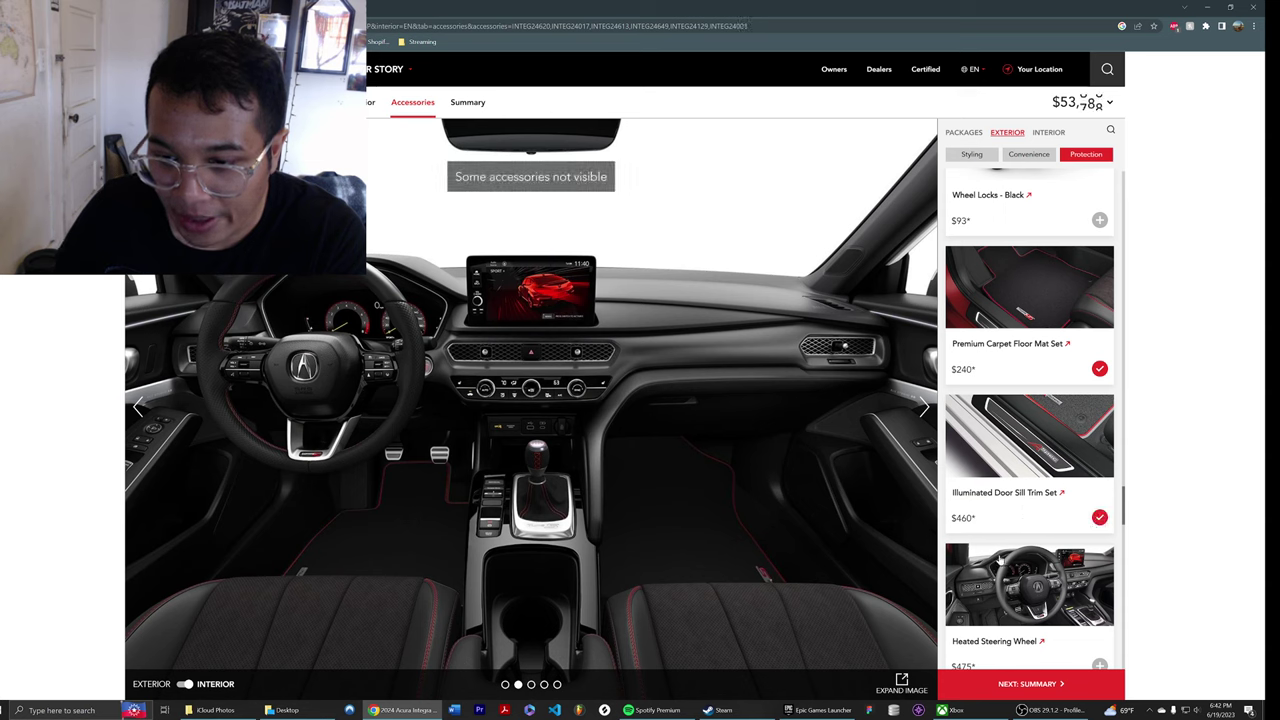
- Add the Heated Steering Wheel and Shift Knob, bringing the total to $54,580
scroll(1062, 519, "down", 2)
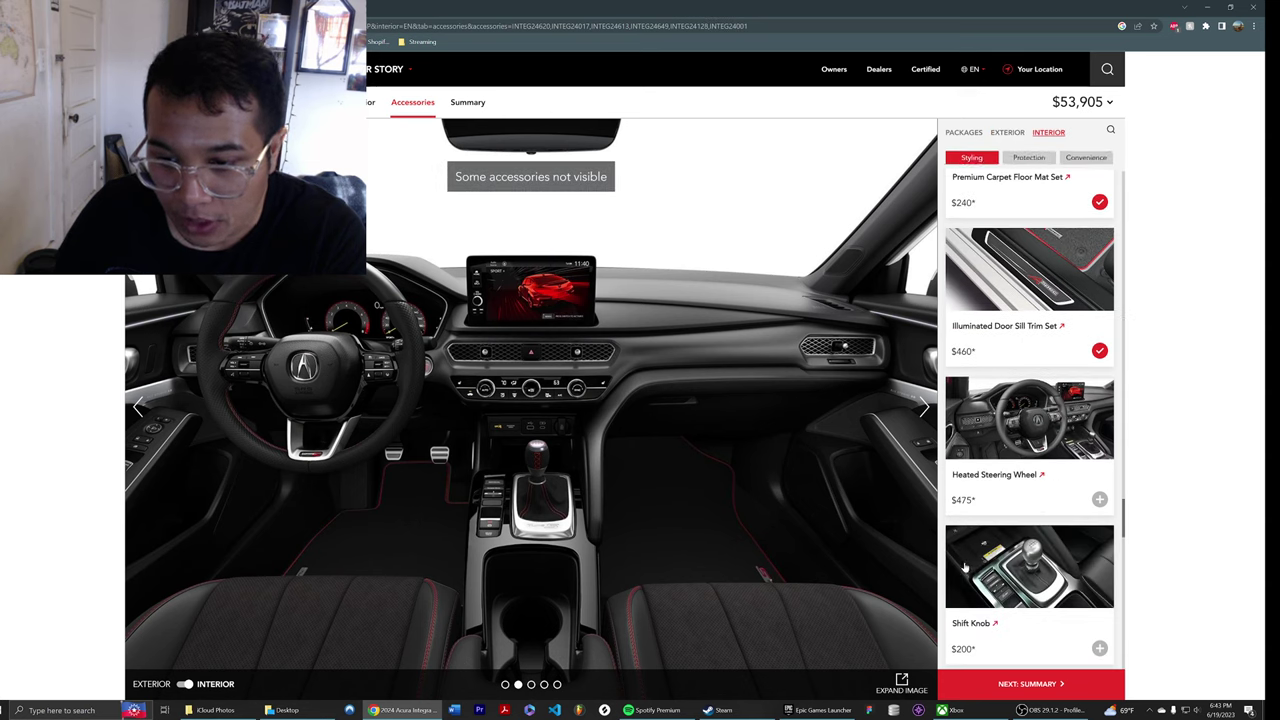
left_click(1099, 499)
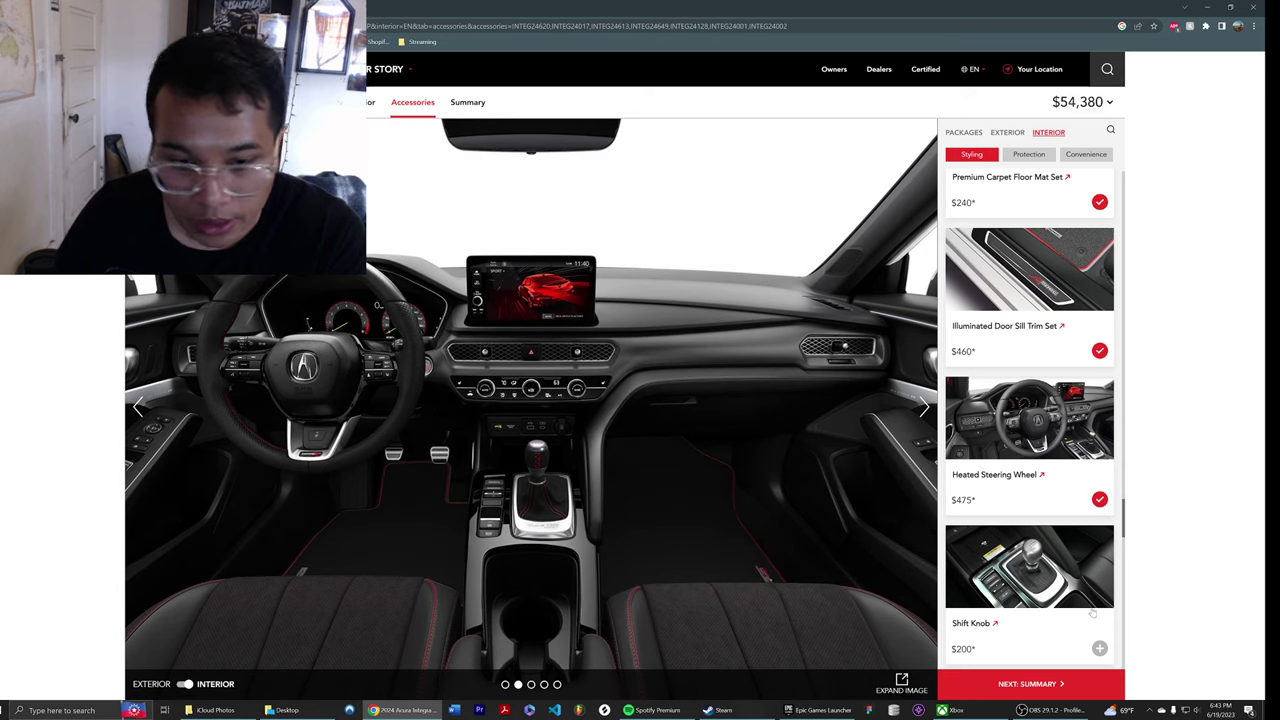
left_click(1099, 648)
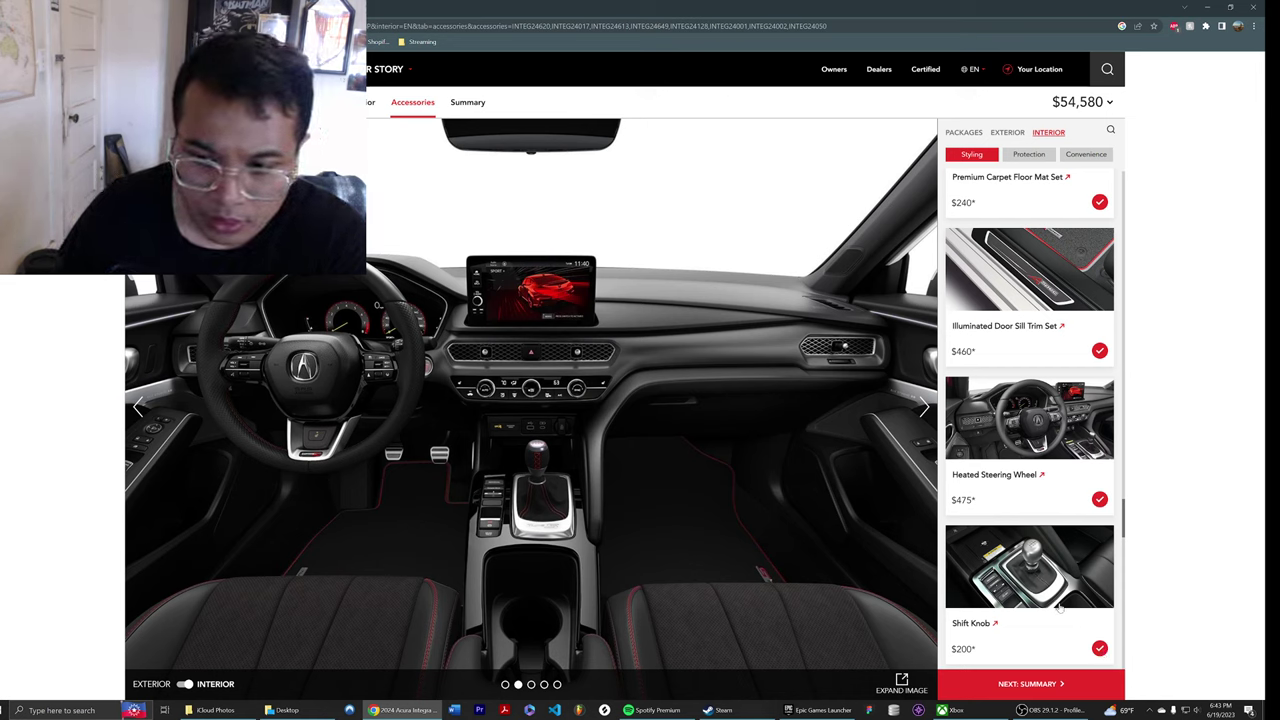
scroll(1045, 572, "down", 3)
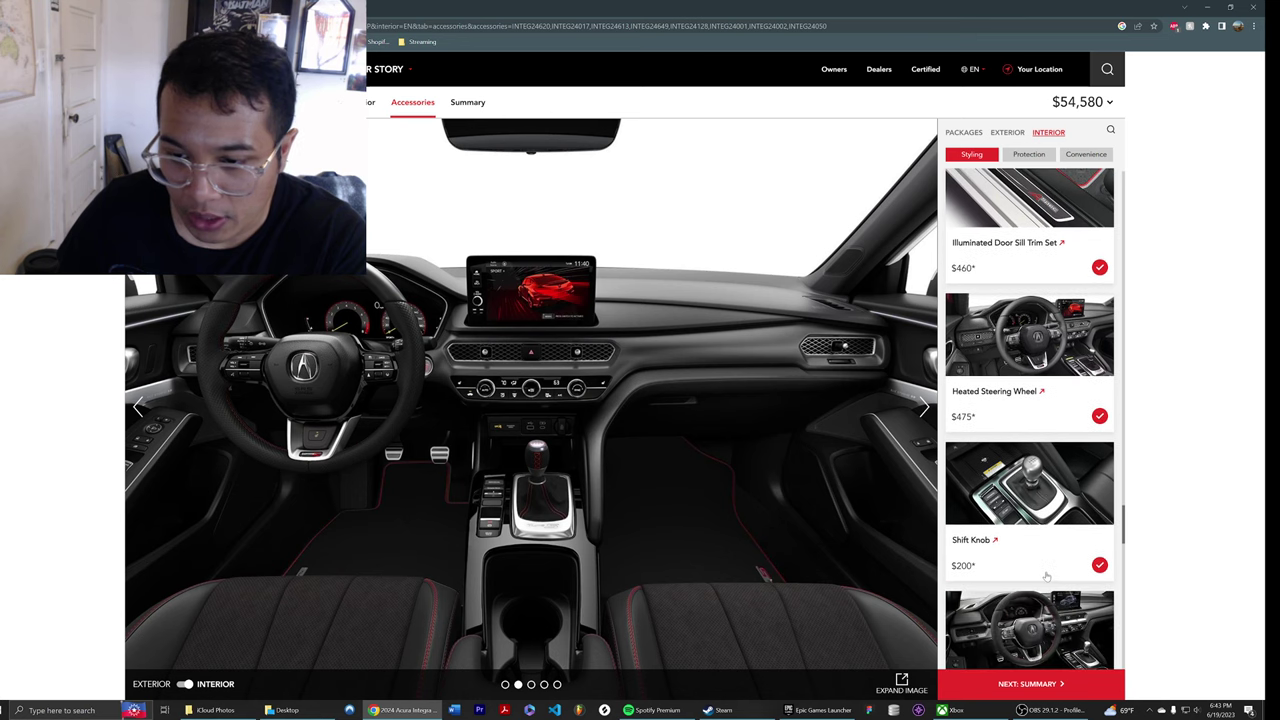
scroll(1053, 486, "down", 2)
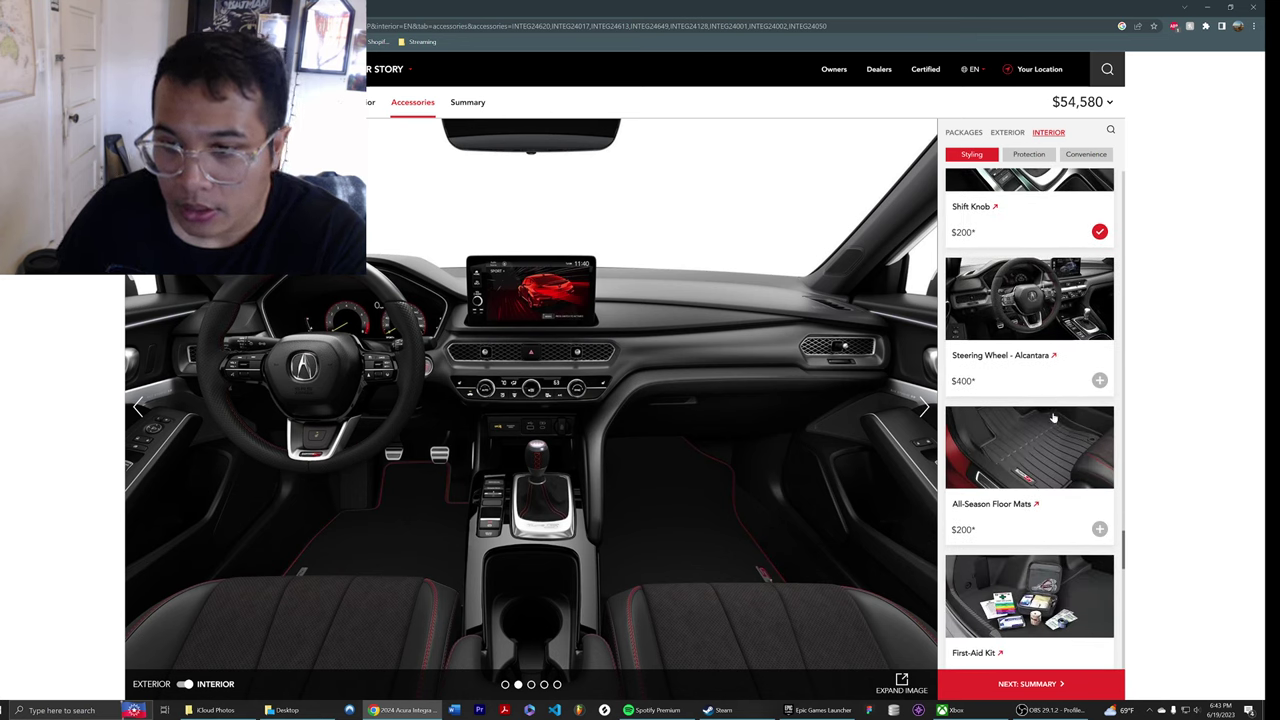
scroll(1050, 520, "down", 1)
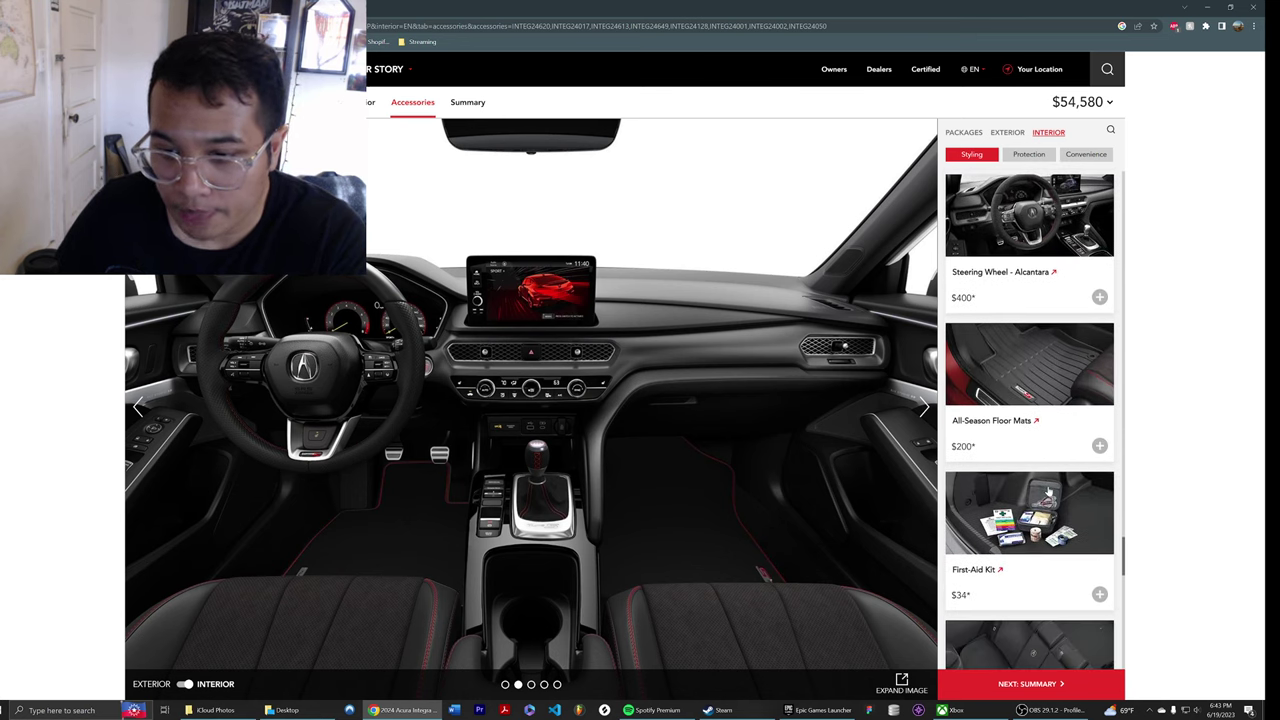
scroll(1036, 487, "down", 2)
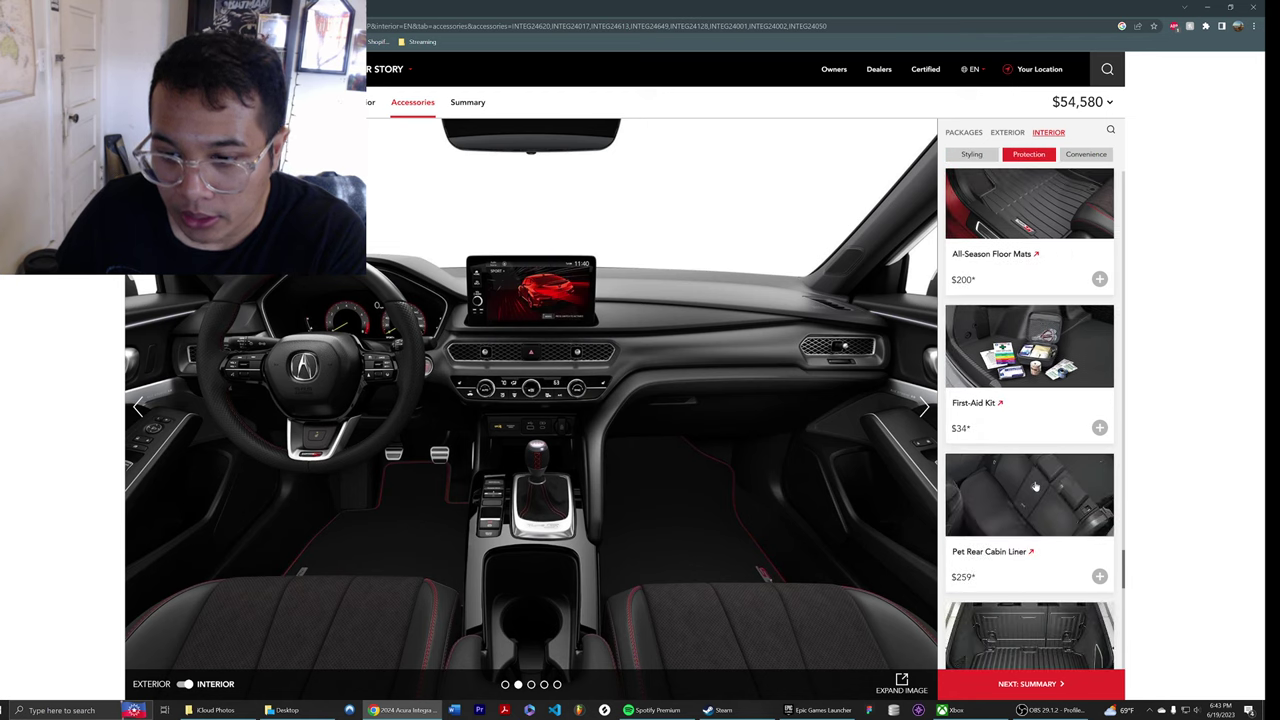
scroll(1036, 486, "down", 1)
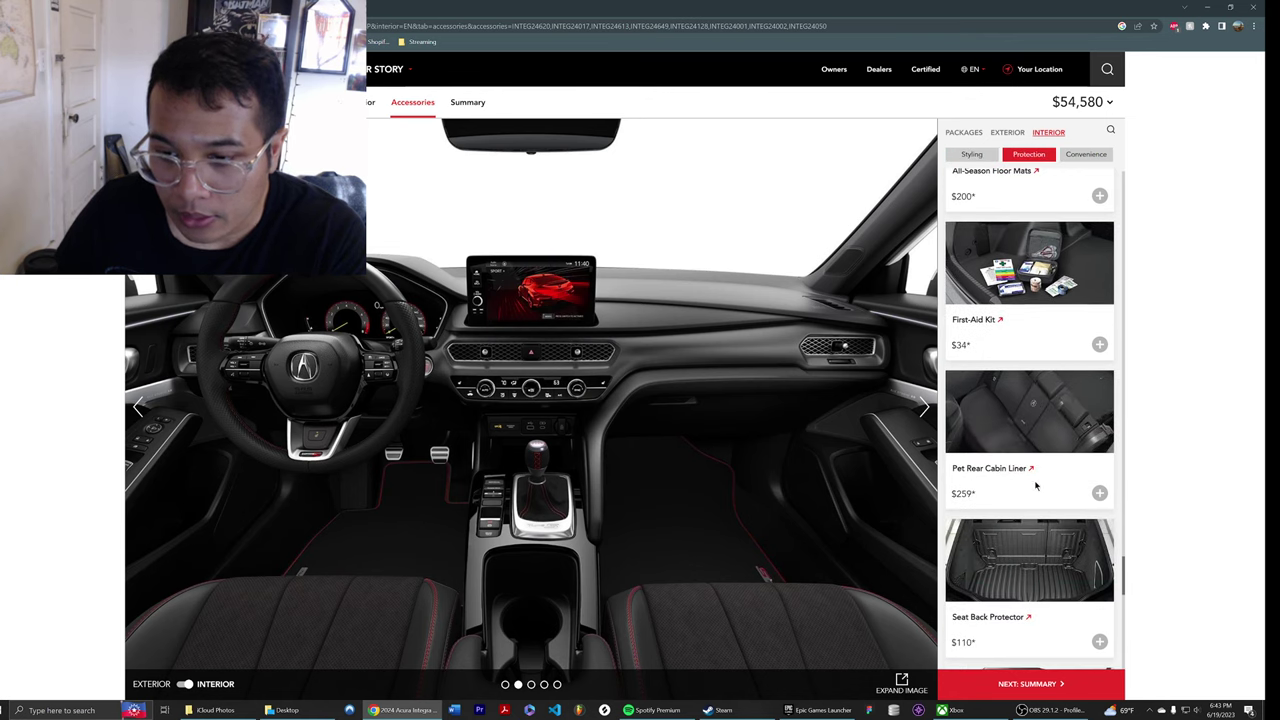
scroll(1036, 487, "down", 7)
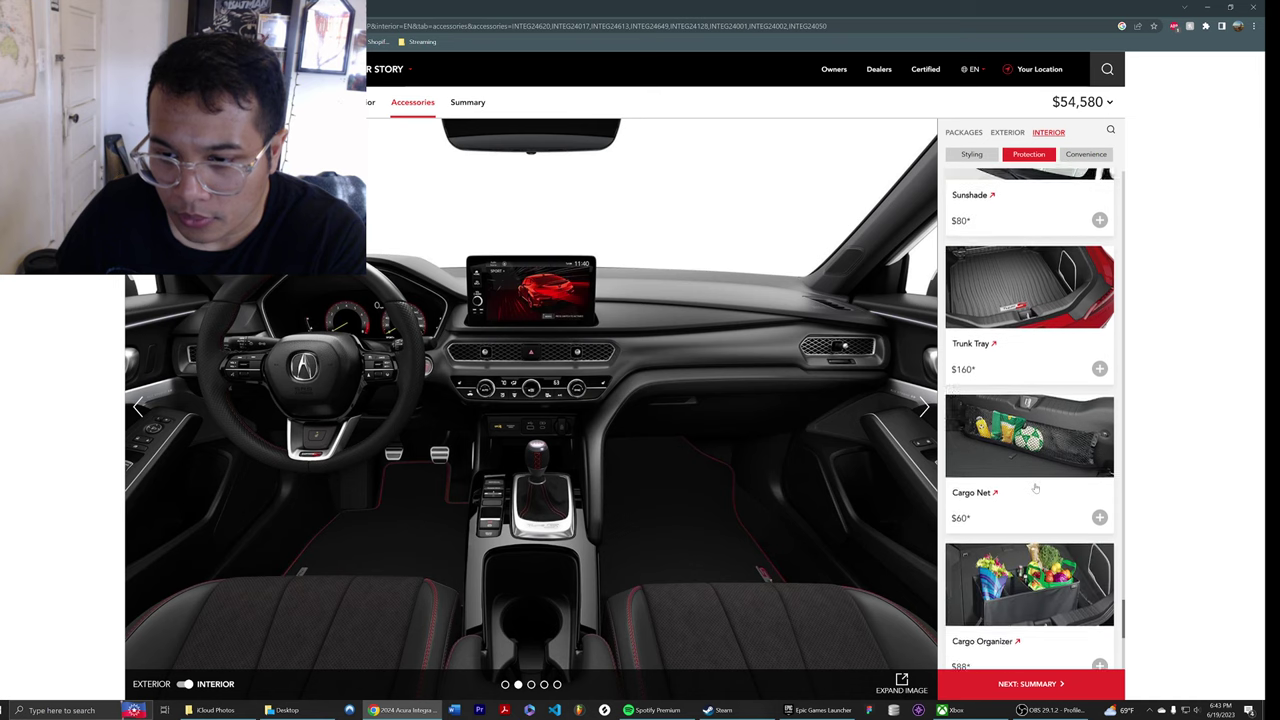
scroll(1036, 487, "down", 6)
scroll(1035, 492, "up", 13)
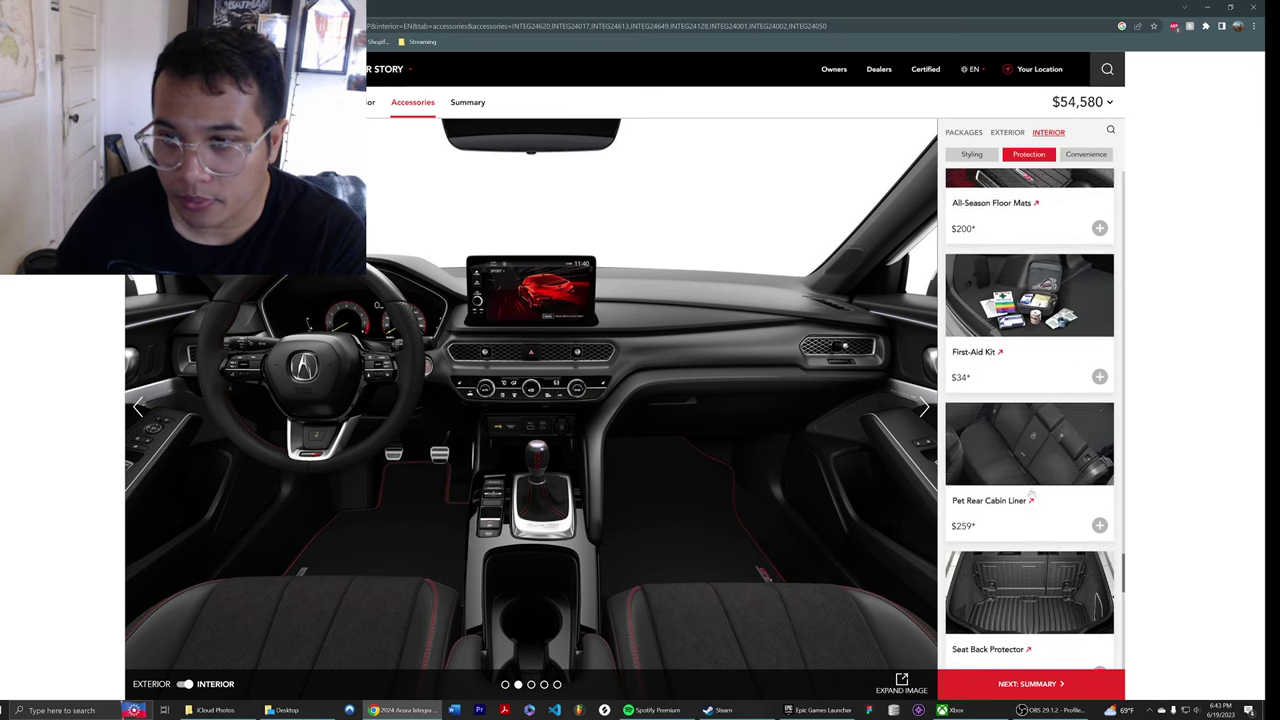
scroll(1033, 498, "down", 7)
- Open the build summary showing the $55,775 total including $1,195 destination
left_click(1012, 684)
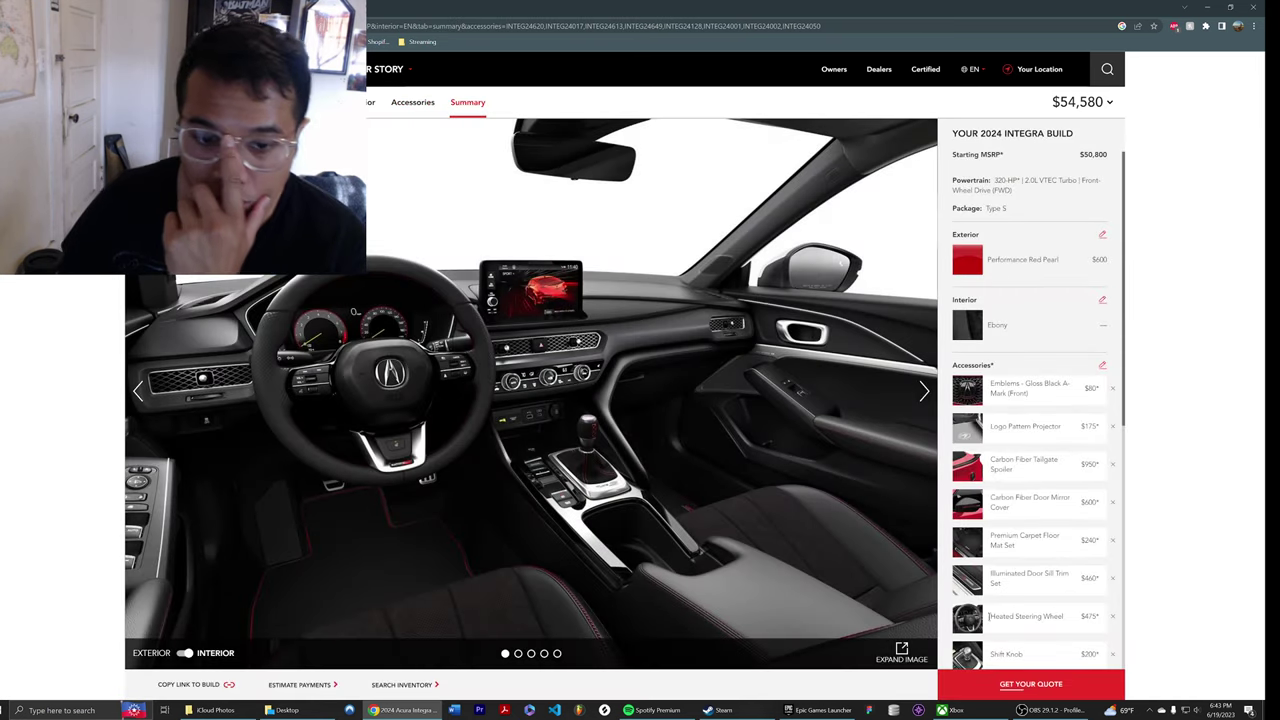
scroll(1010, 505, "down", 5)
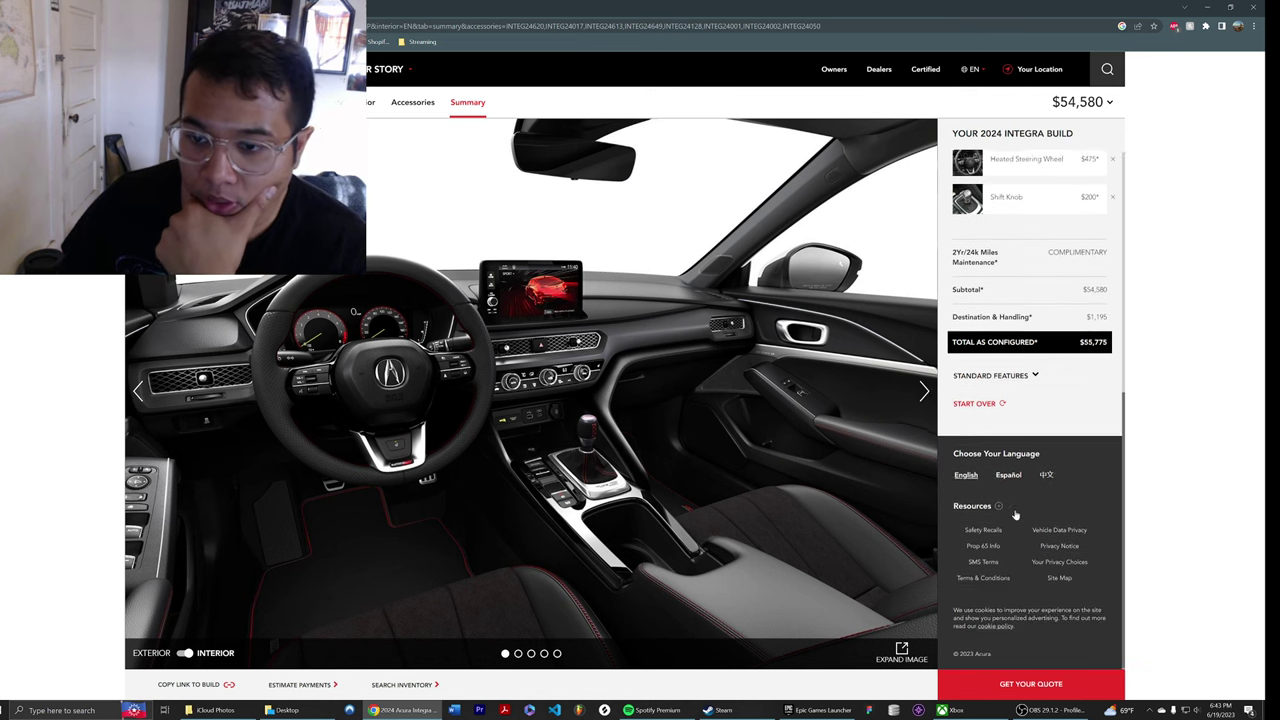
scroll(1015, 513, "up", 3)
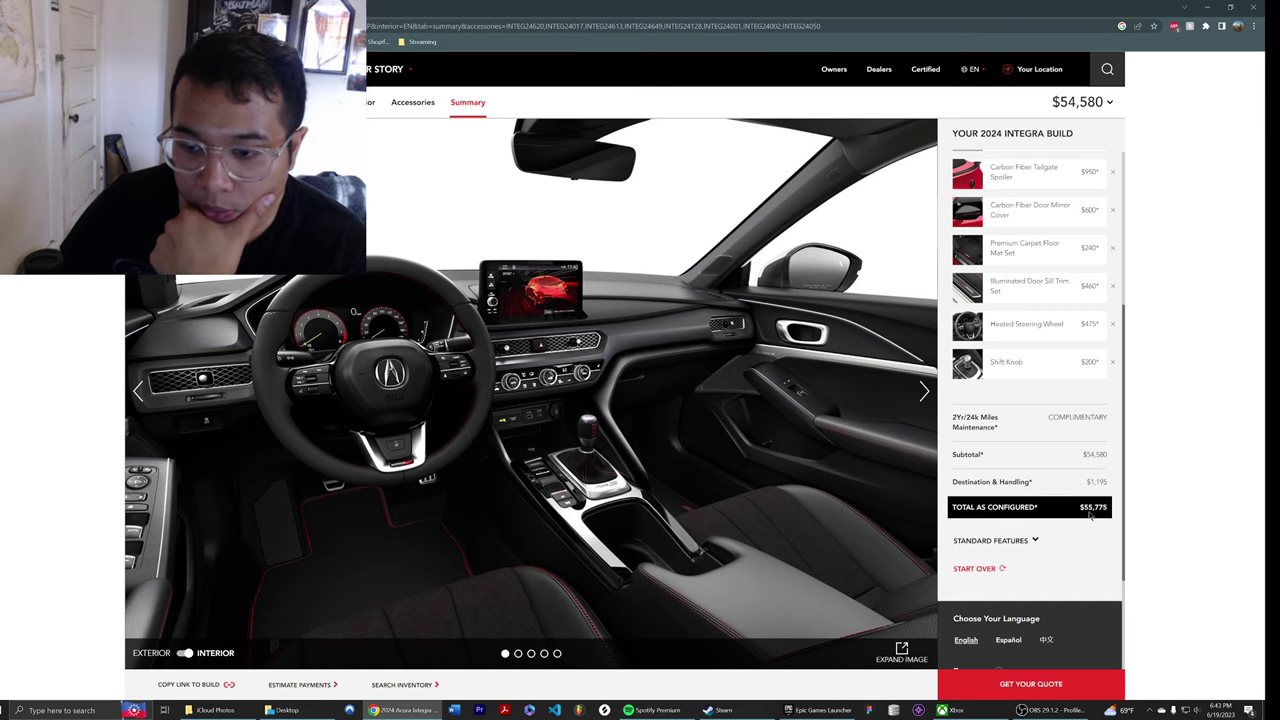
- Flip through the interior images, then switch the 360° preview to the exterior
left_click(924, 391)
left_click(924, 391)
left_click(924, 391)
left_click(924, 391)
left_click(924, 391)
left_click(924, 391)
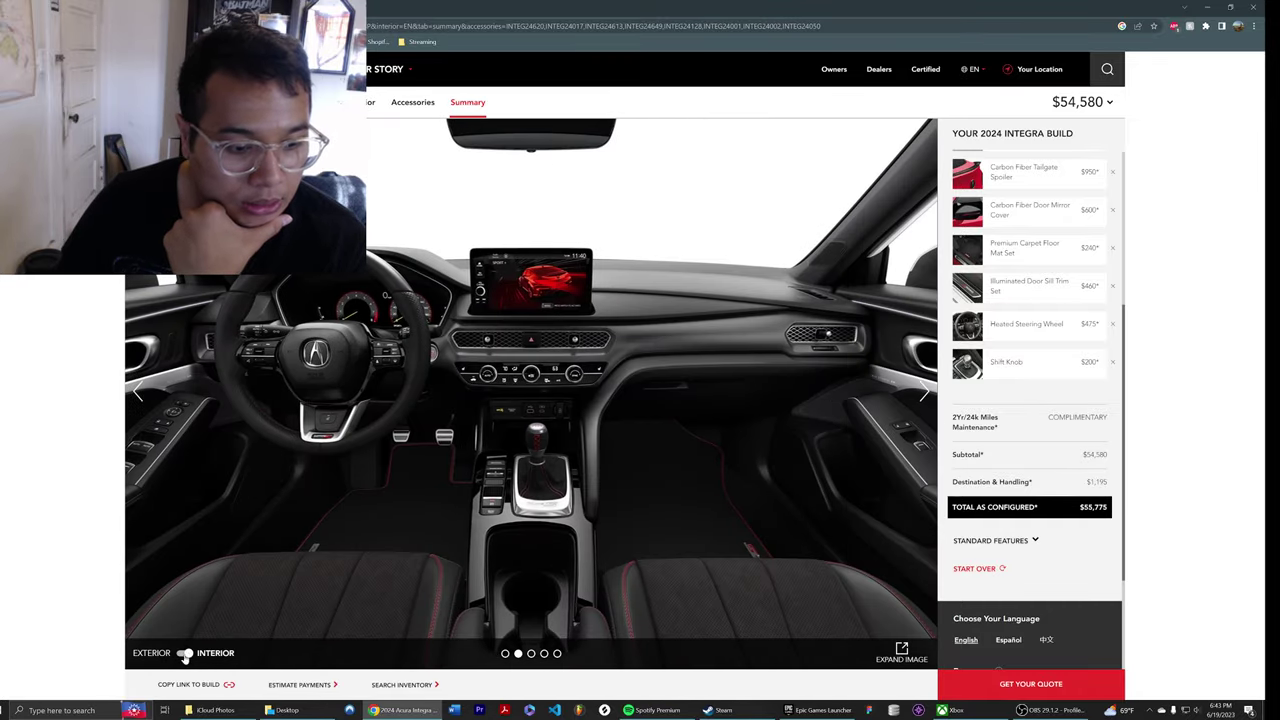
left_click(185, 653)
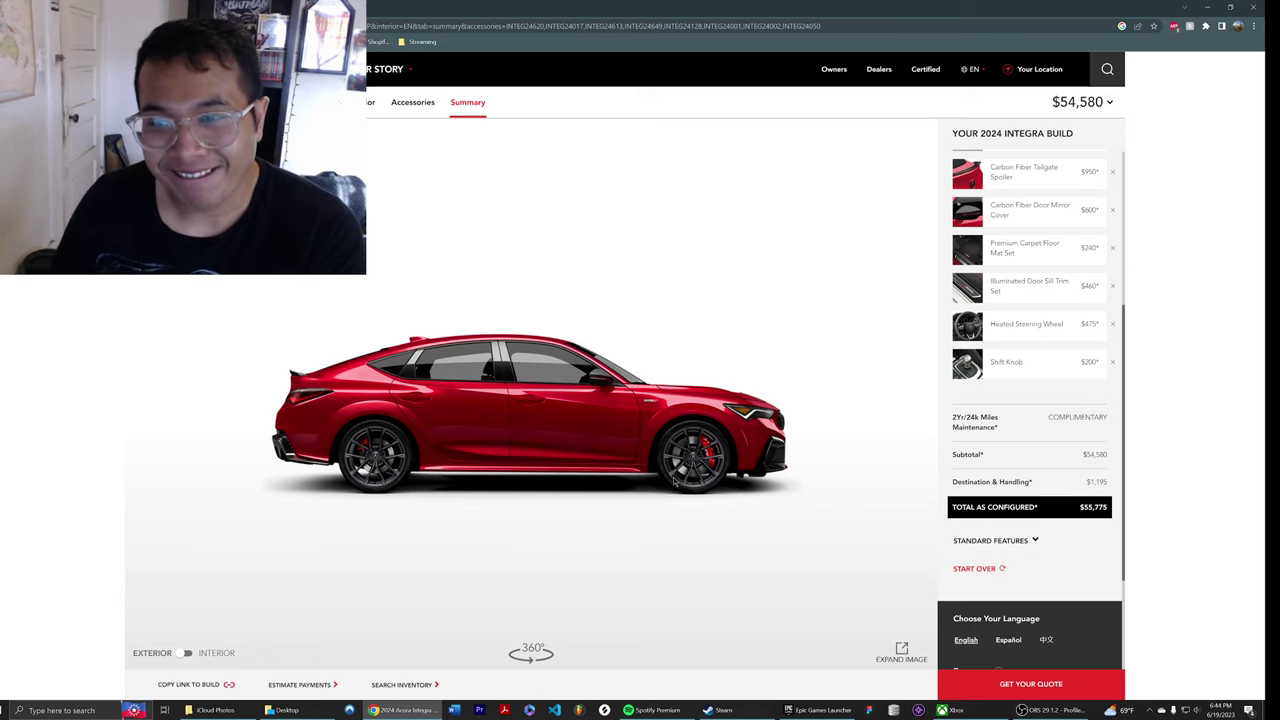
- Rotate the red Integra in the 360° view through its driver side, front, rear and side profile
left_click_drag(672, 478, 321, 422)
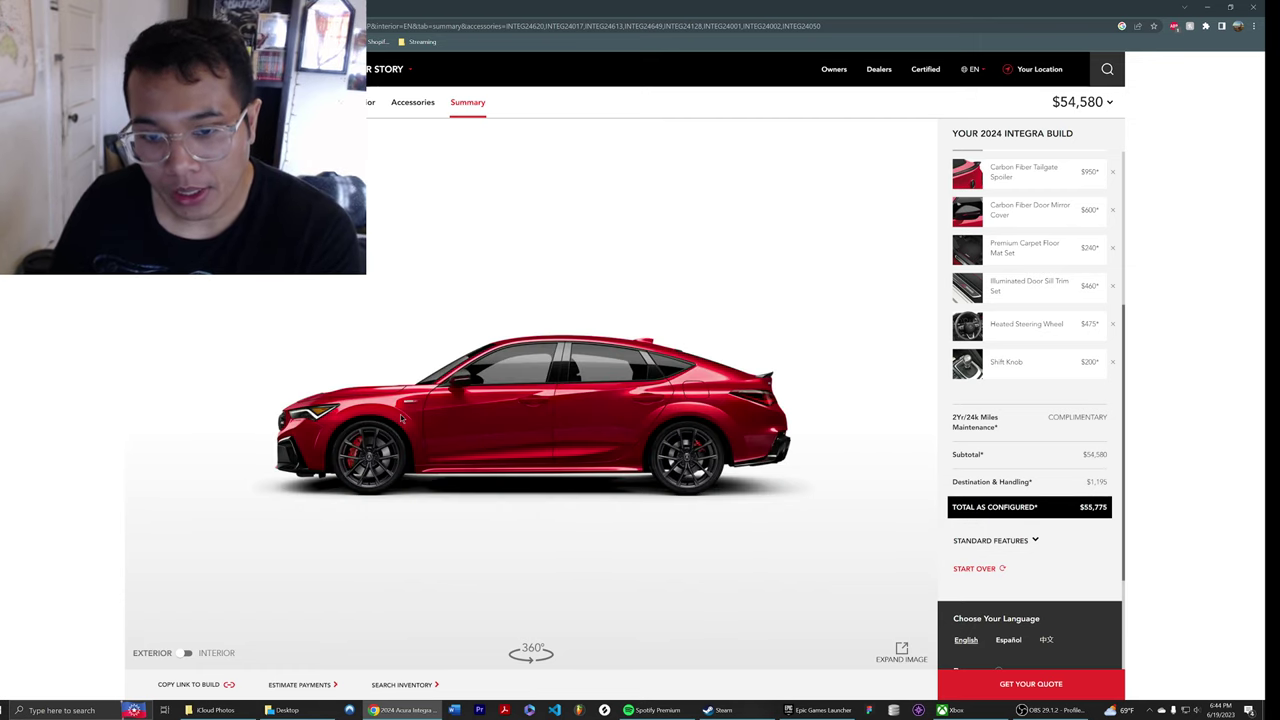
left_click_drag(401, 418, 456, 417)
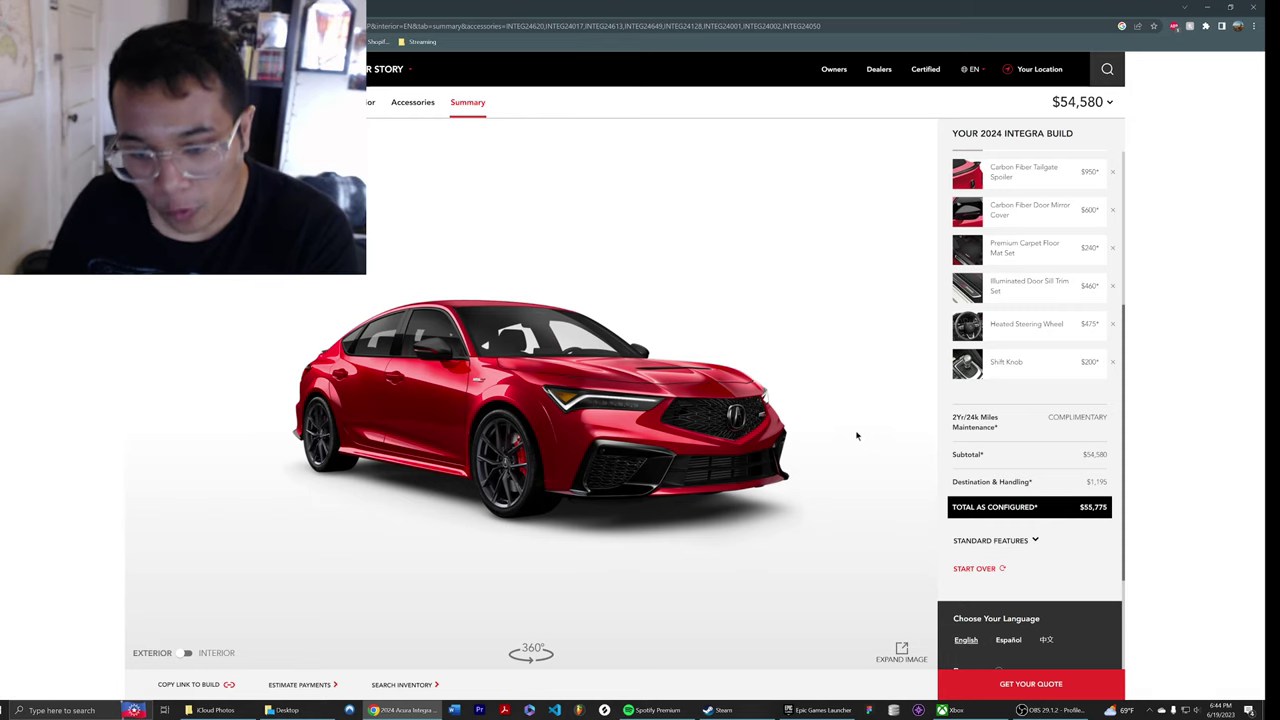
left_click_drag(435, 436, 495, 430)
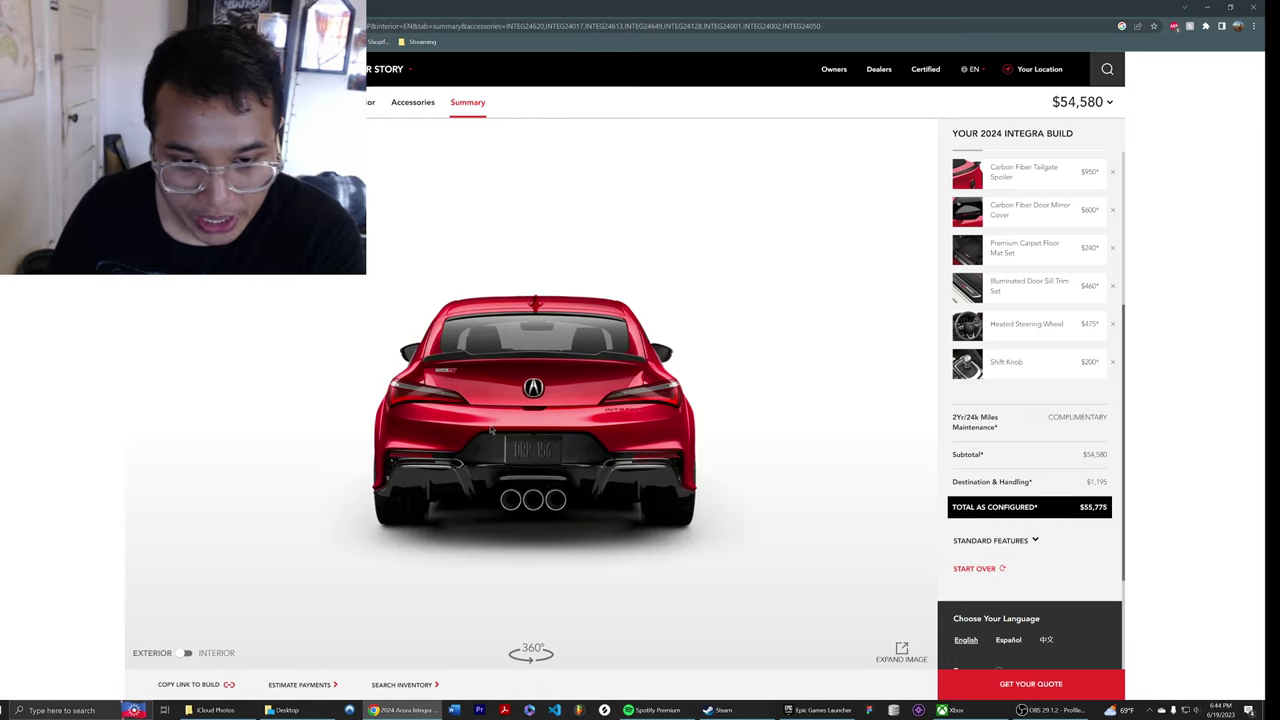
left_click_drag(523, 484, 727, 418)
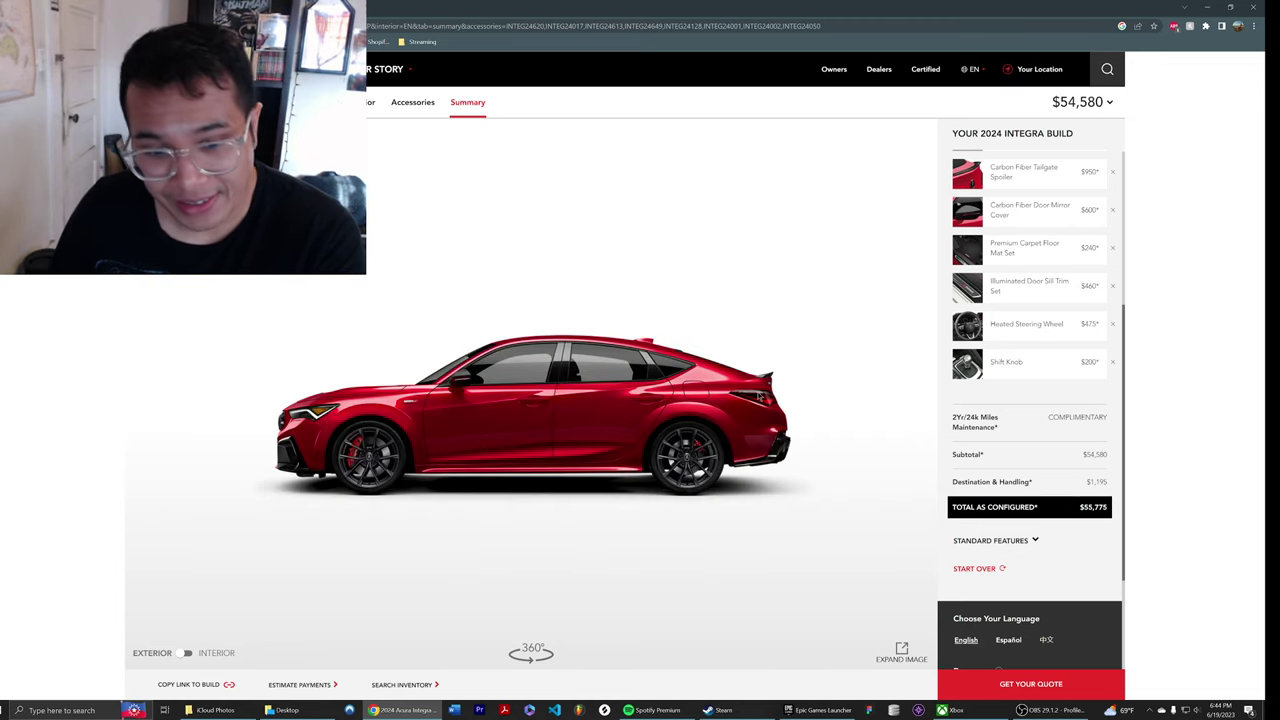
left_click_drag(371, 396, 548, 432)
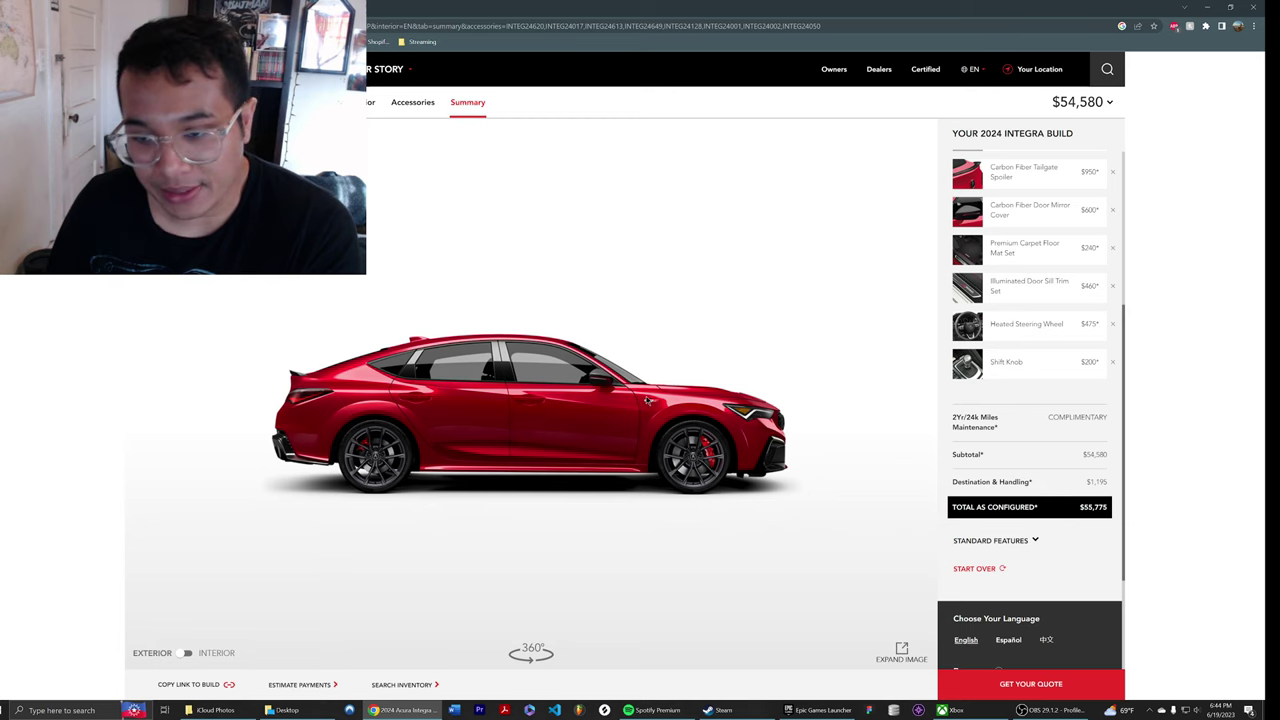
left_click_drag(679, 397, 645, 407)
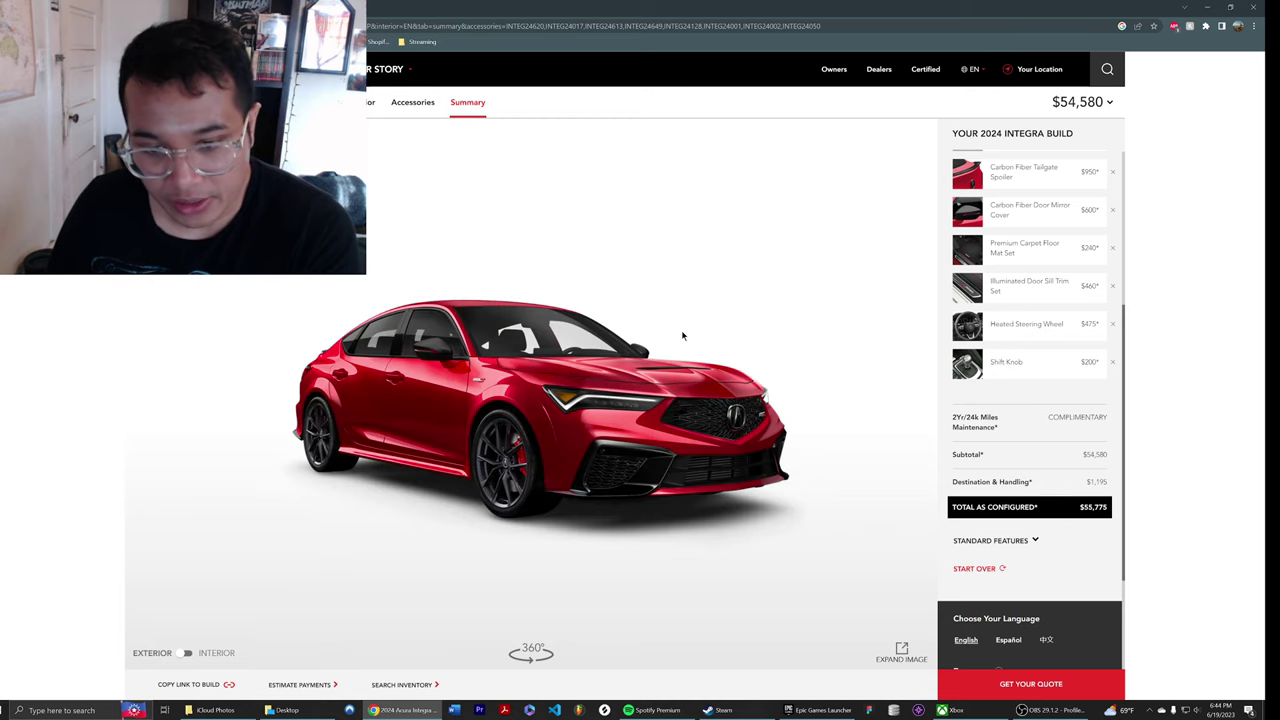
left_click_drag(708, 441, 560, 422)
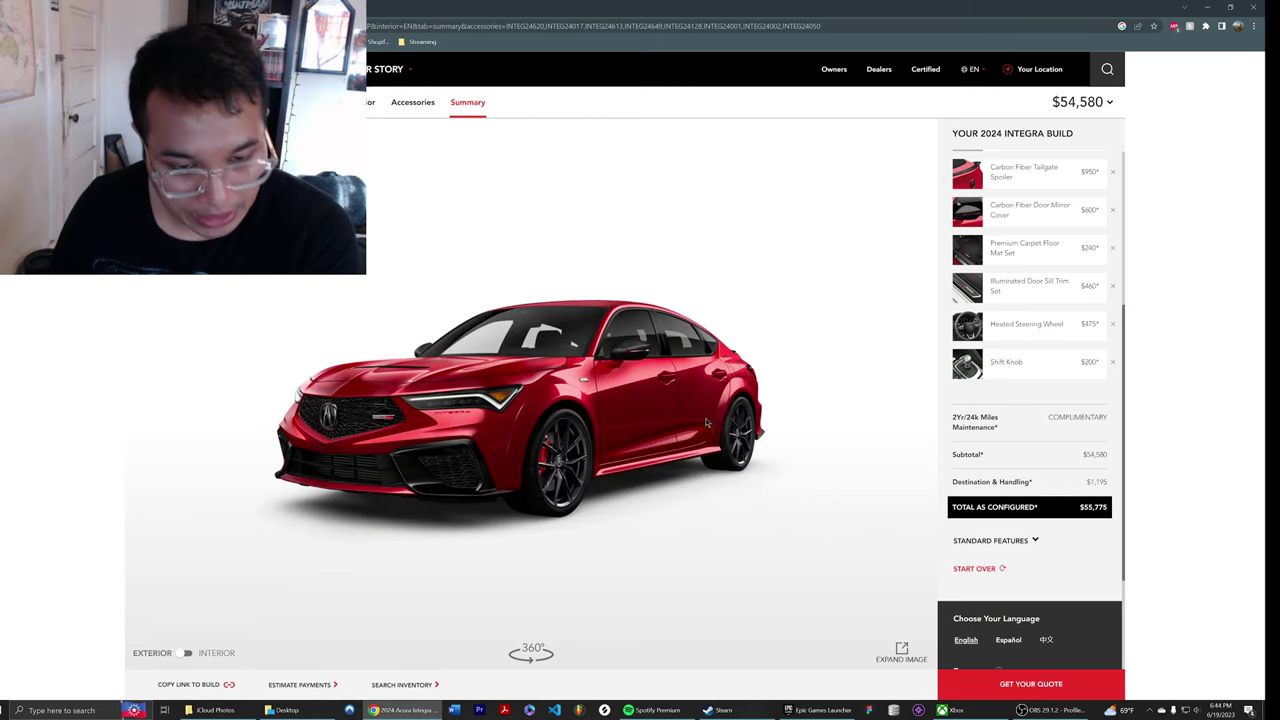
mouse_move(708, 422)
left_mouse_down()
mouse_move(664, 432)
mouse_move(720, 416)
left_mouse_up()
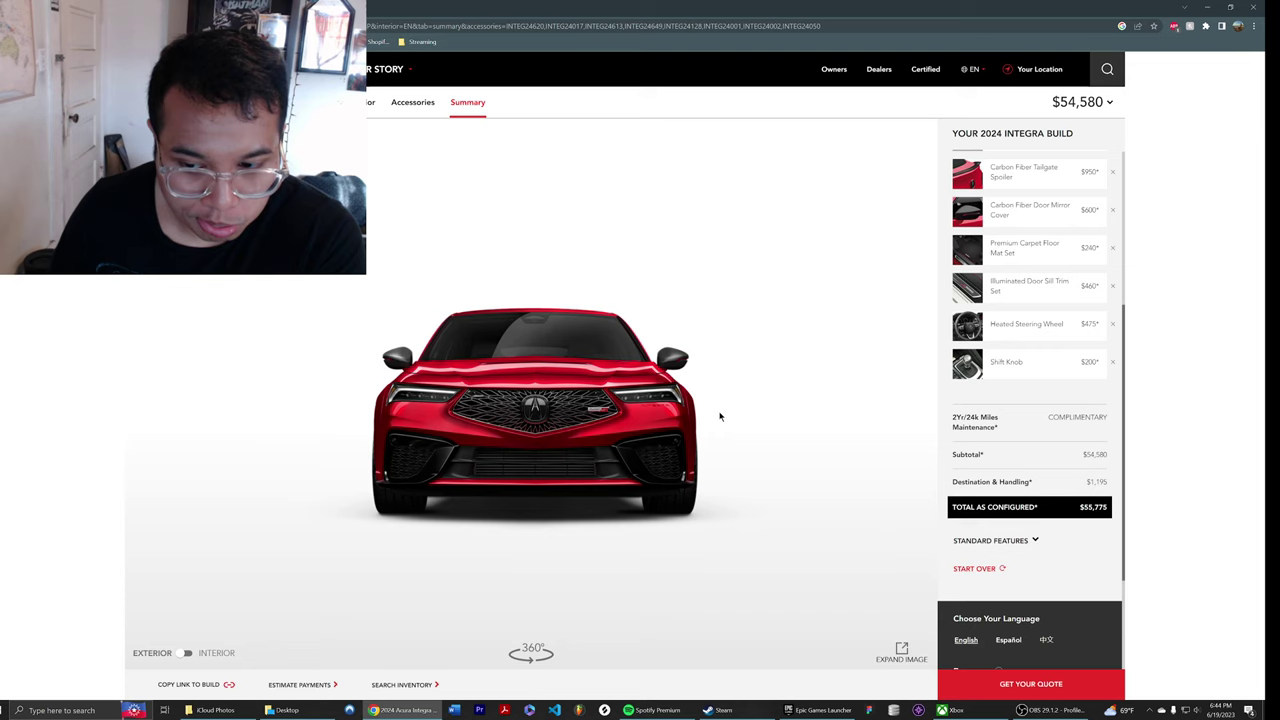
left_click_drag(720, 416, 556, 432)
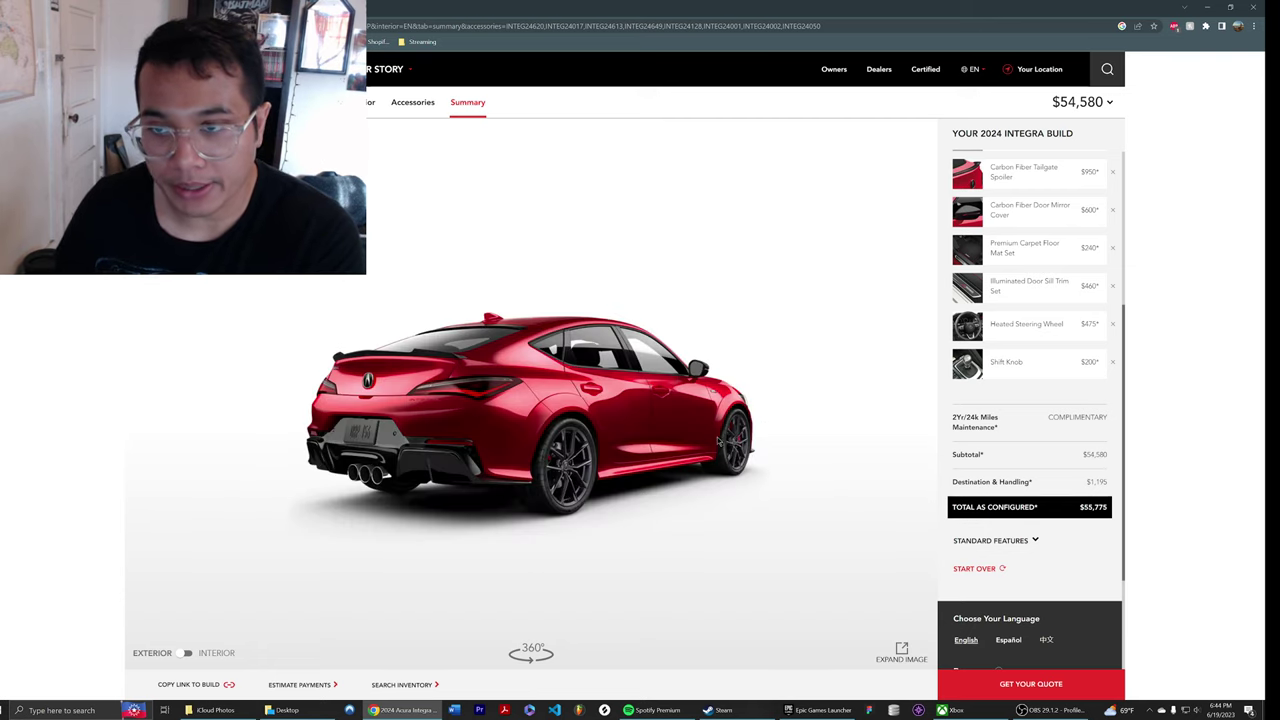
left_click_drag(545, 435, 622, 440)
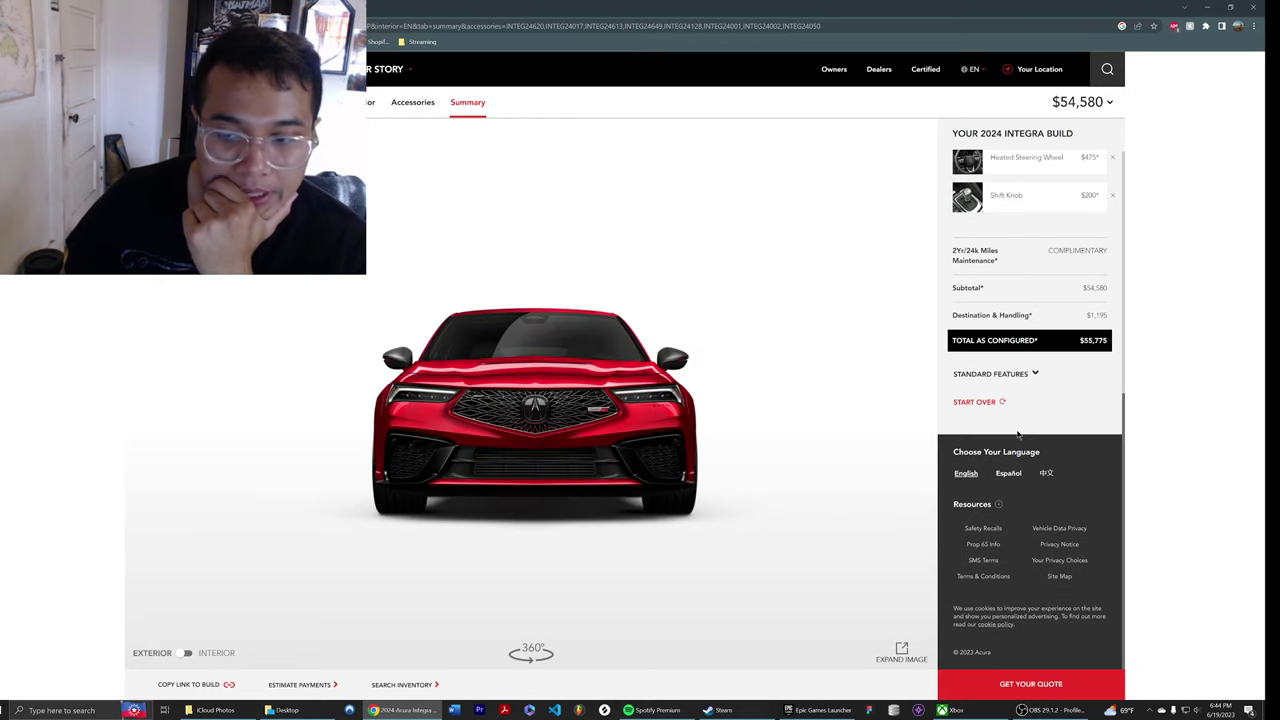
- Turn the car back to front and side views, then search 'used audi rs3' privately
scroll(1018, 433, "up", 10)
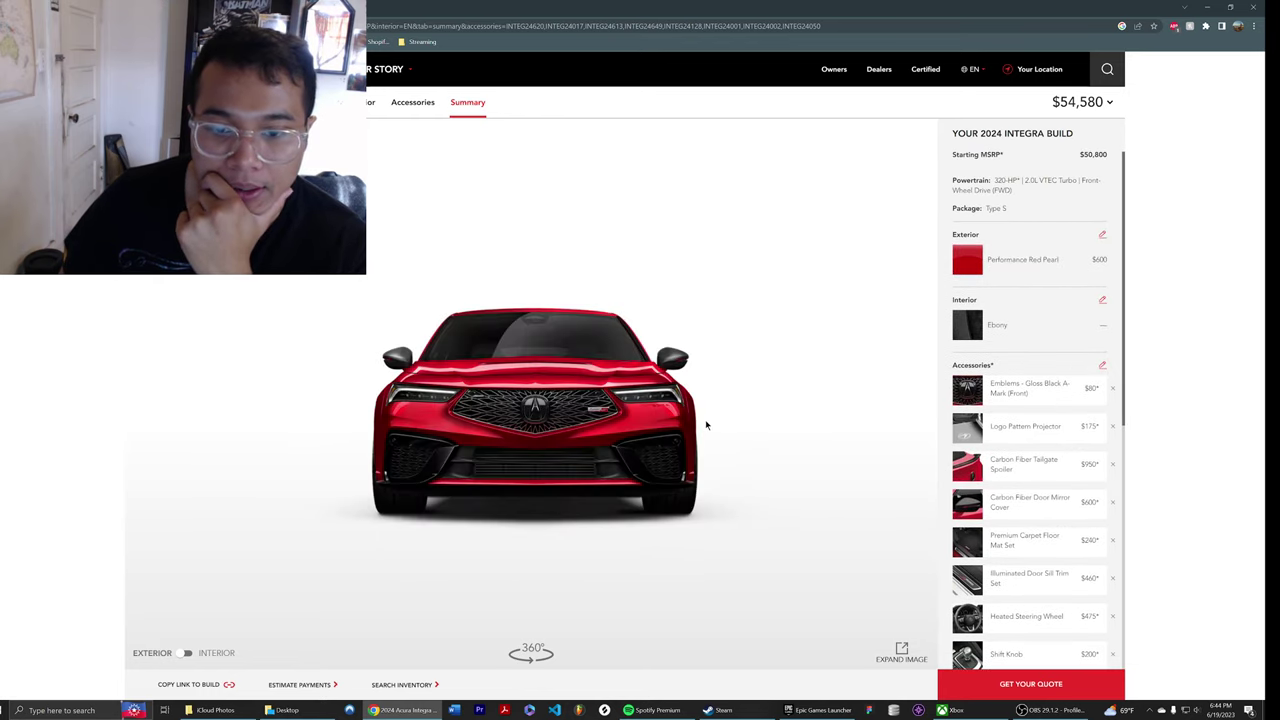
left_click_drag(688, 436, 570, 456)
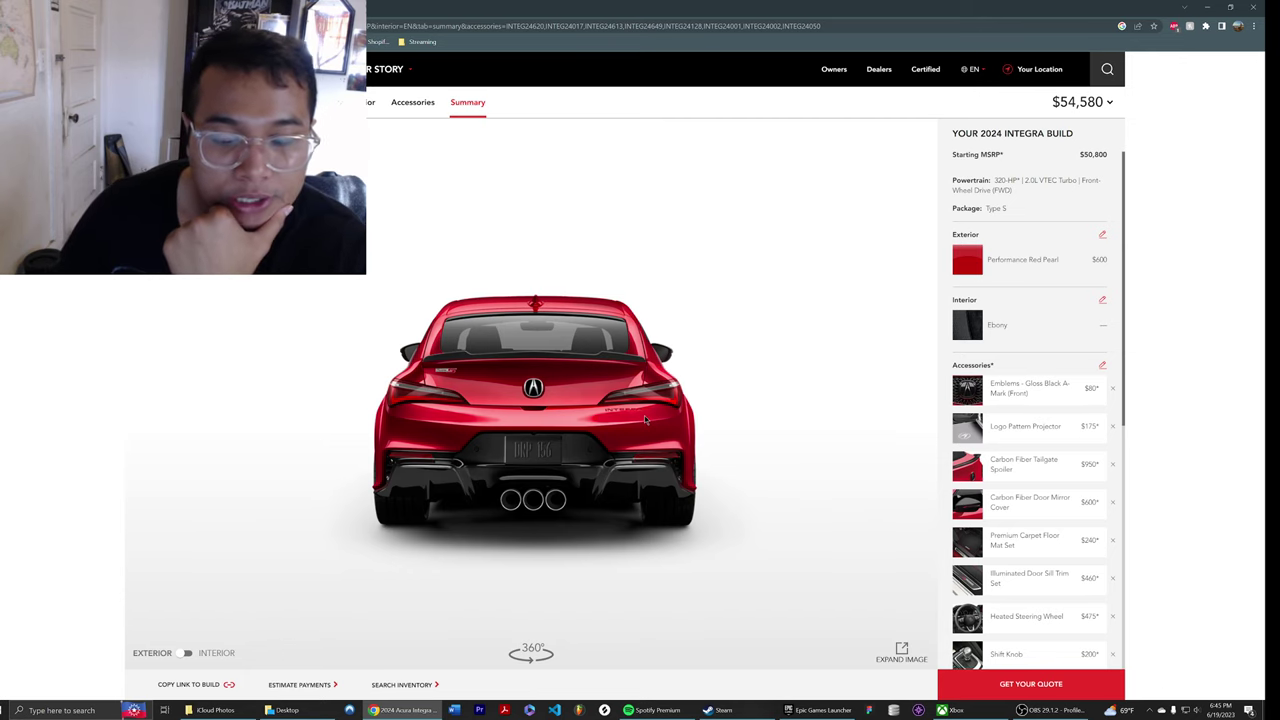
left_click_drag(645, 420, 590, 418)
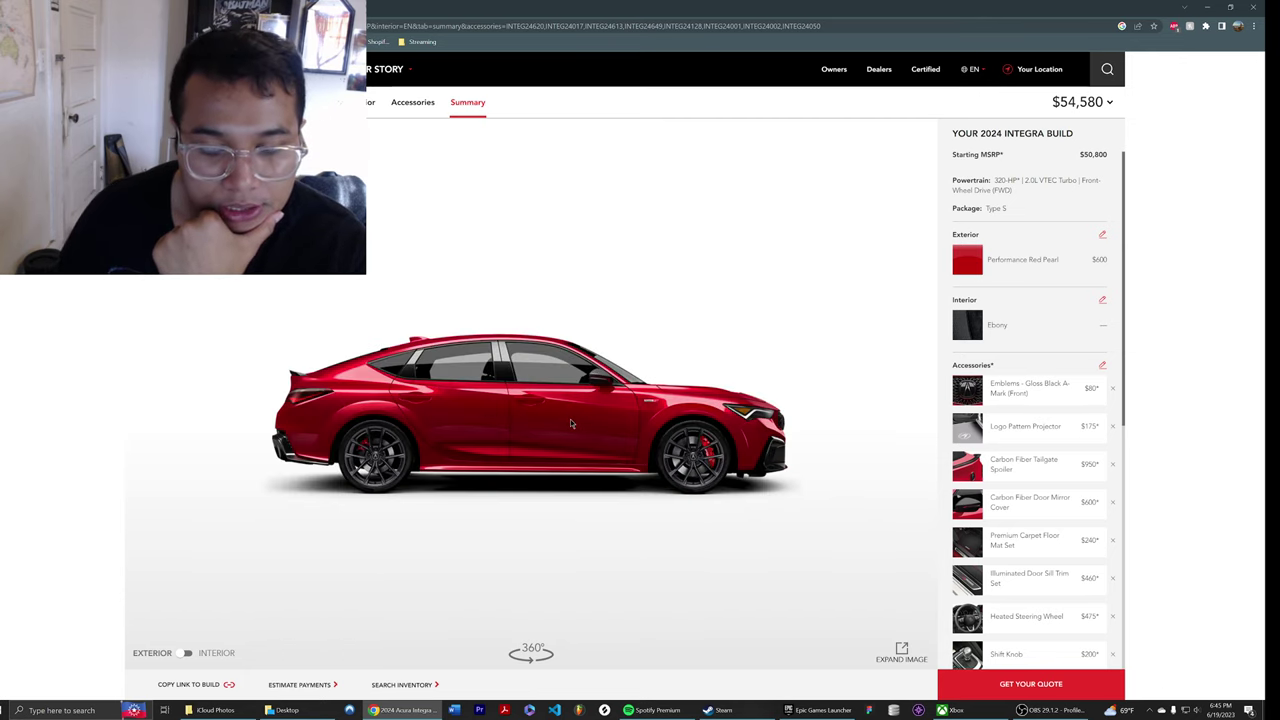
left_click_drag(561, 423, 528, 430)
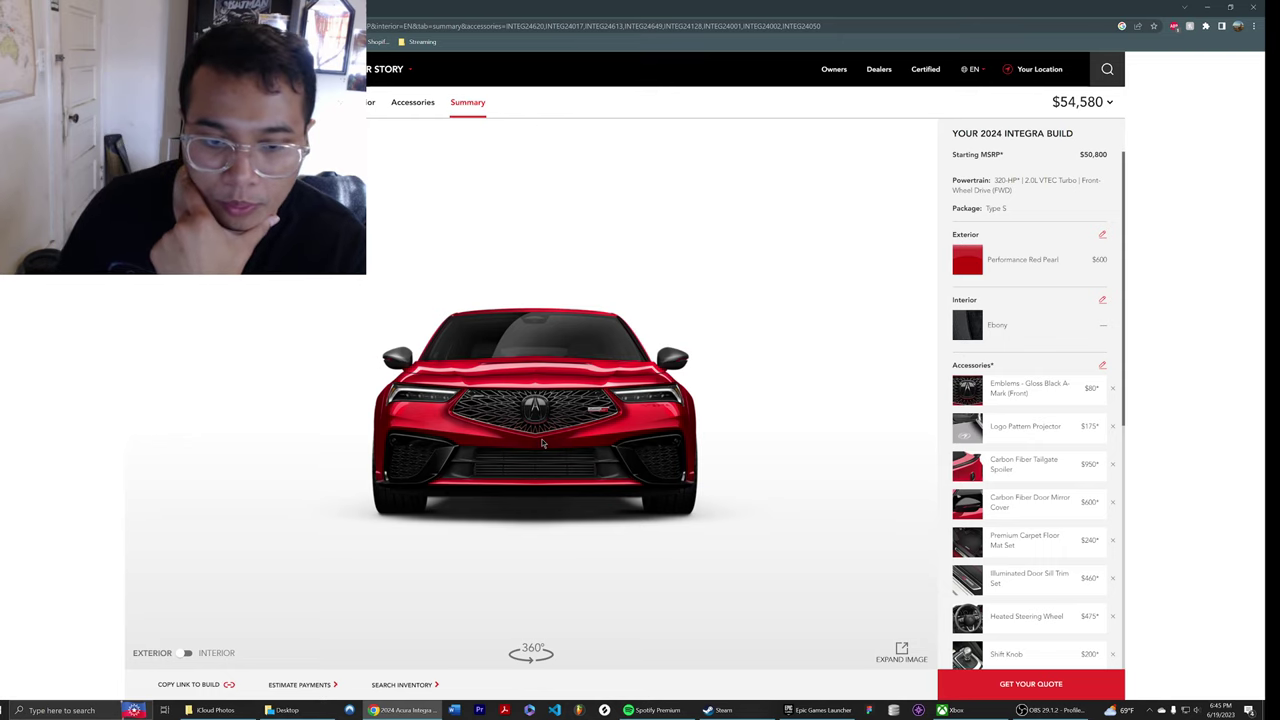
left_click_drag(543, 443, 360, 440)
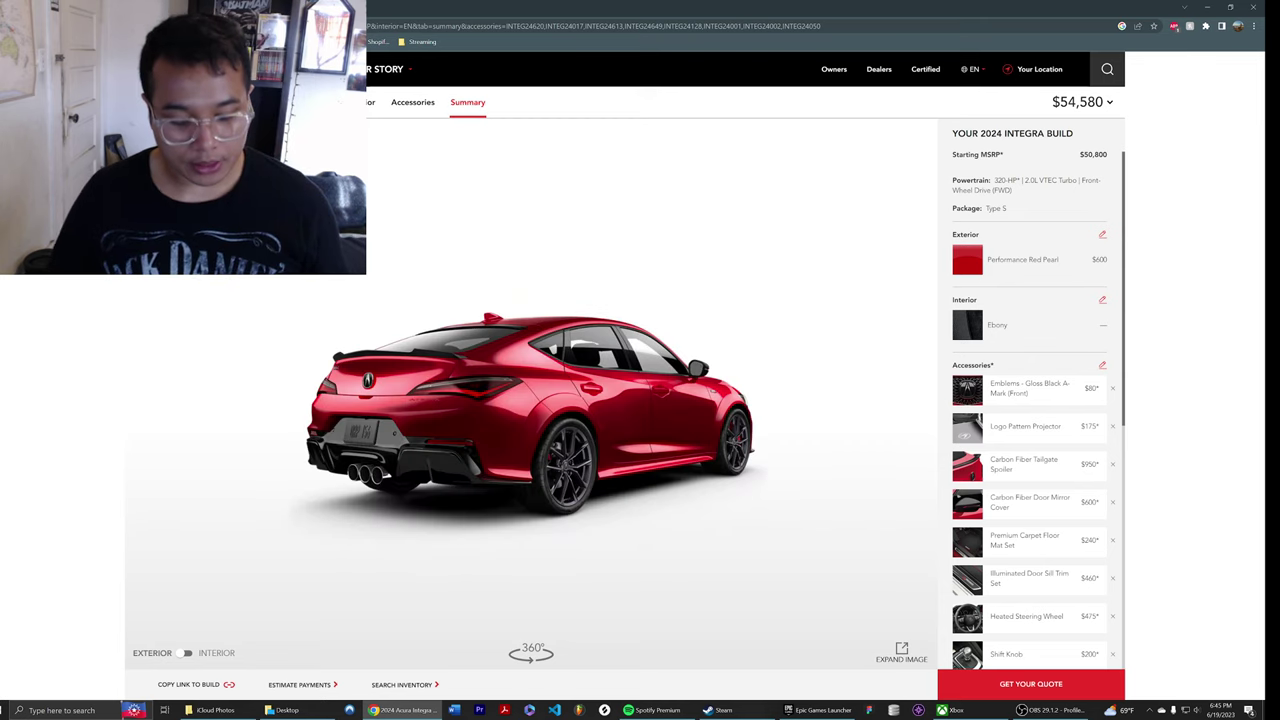
key("ctrl+shift+n")
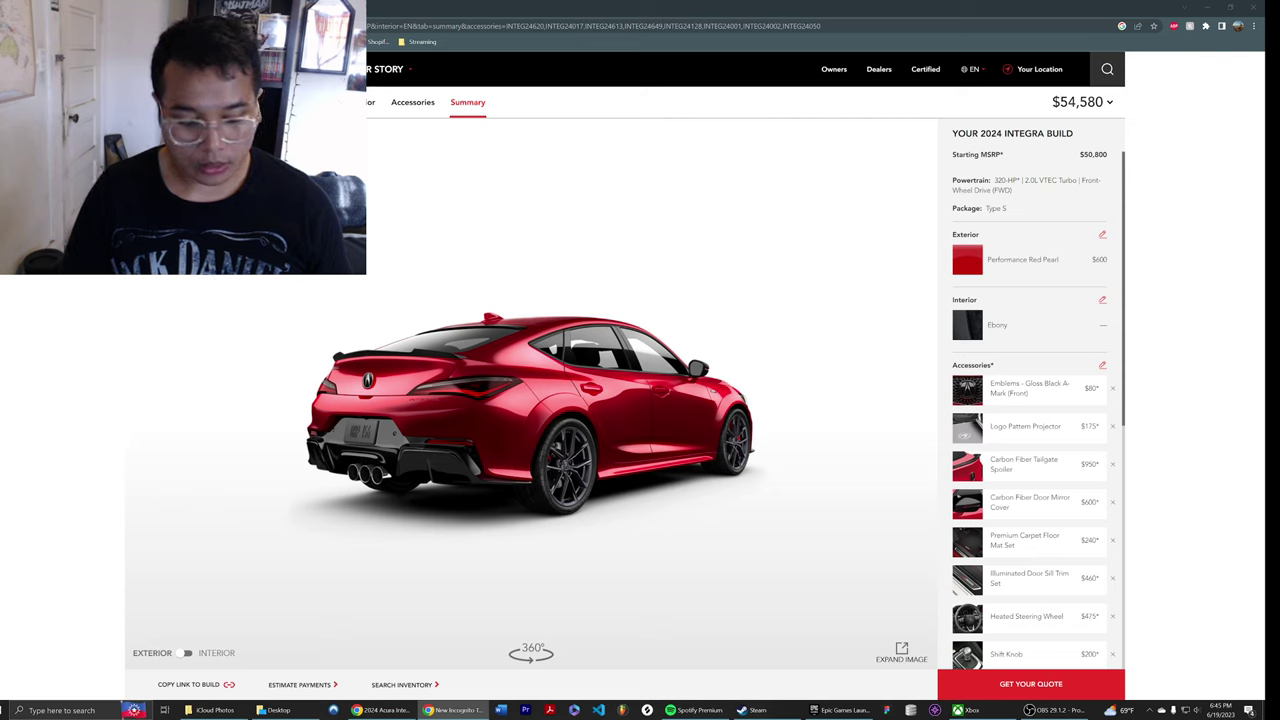
key("Return")
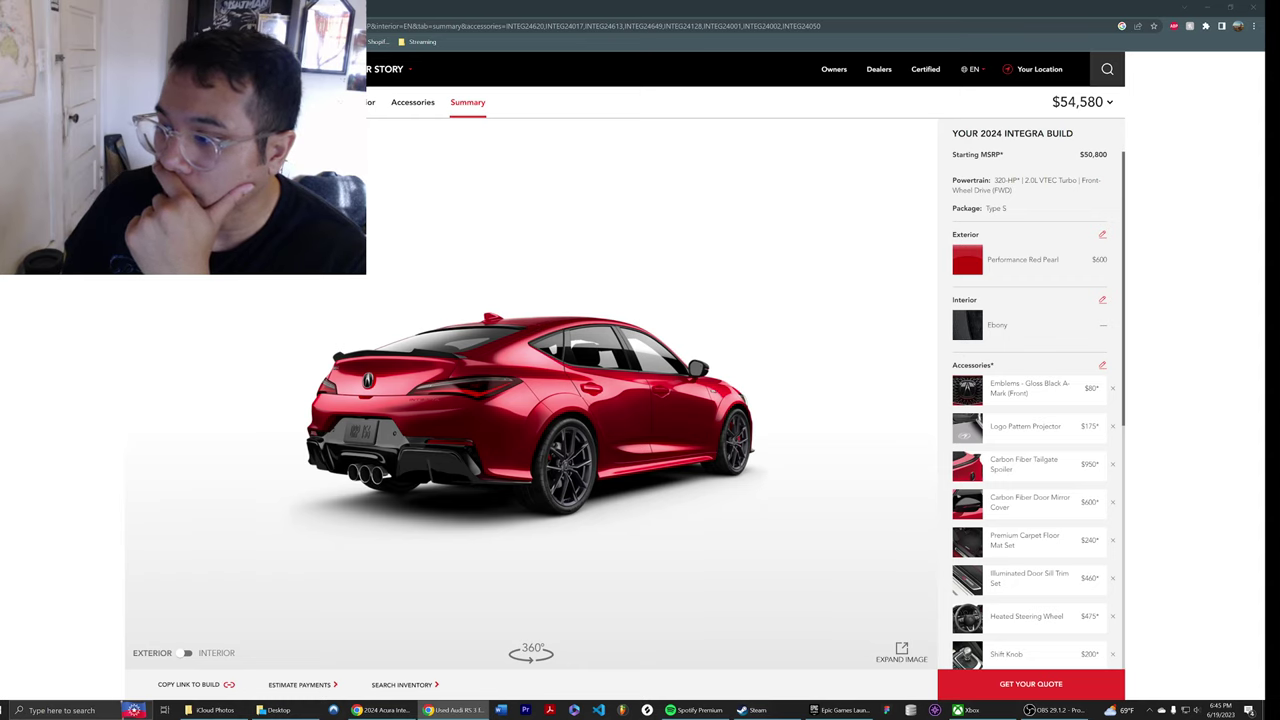
- Bring the CarGurus window forward and maximize it to fill the screen
left_click(455, 710)
left_click_drag(737, 470, 769, 581)
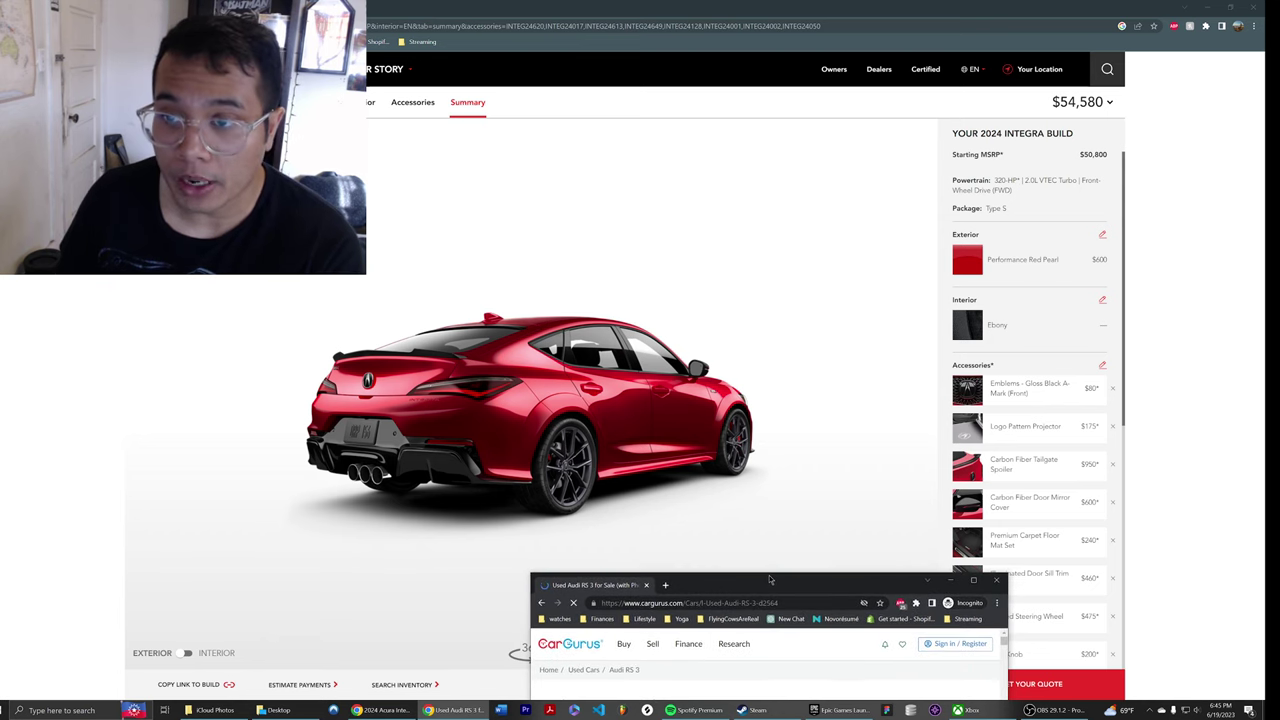
left_click_drag(769, 581, 419, 5)
- Scroll through the 53 used Audi RS 3 listings sorted by best deals
scroll(420, 288, "down", 3)
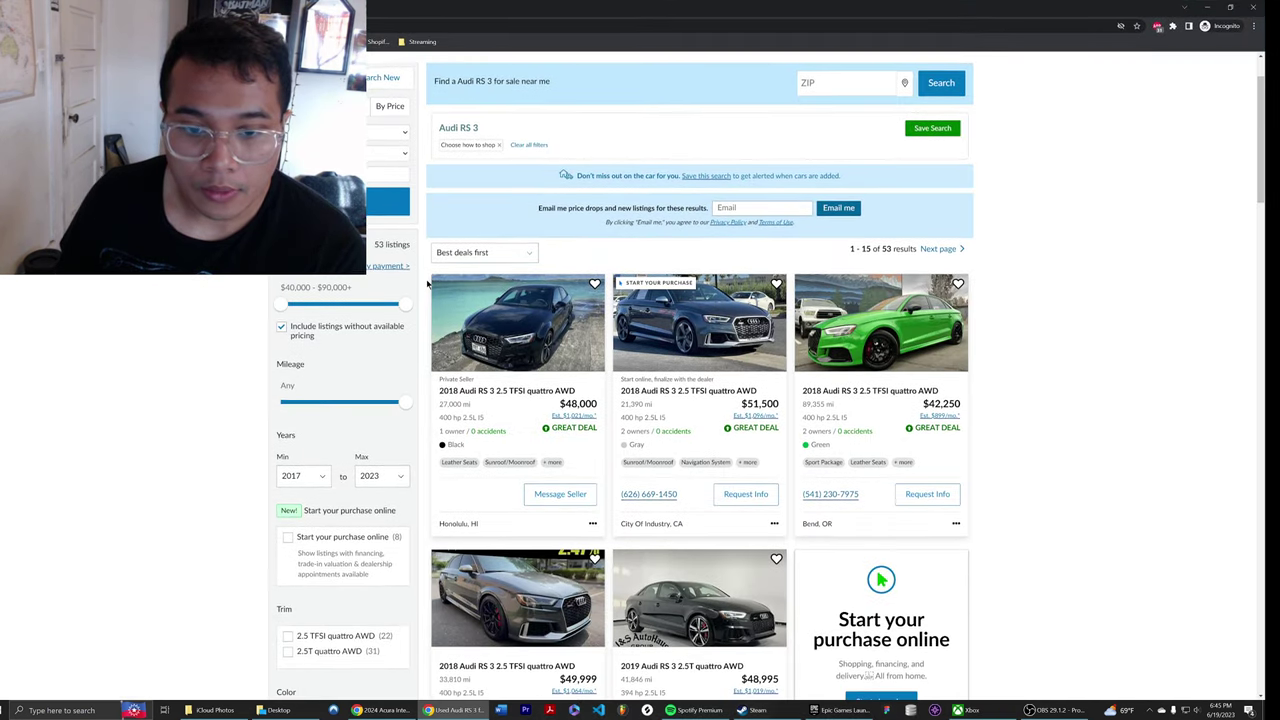
scroll(424, 290, "down", 1)
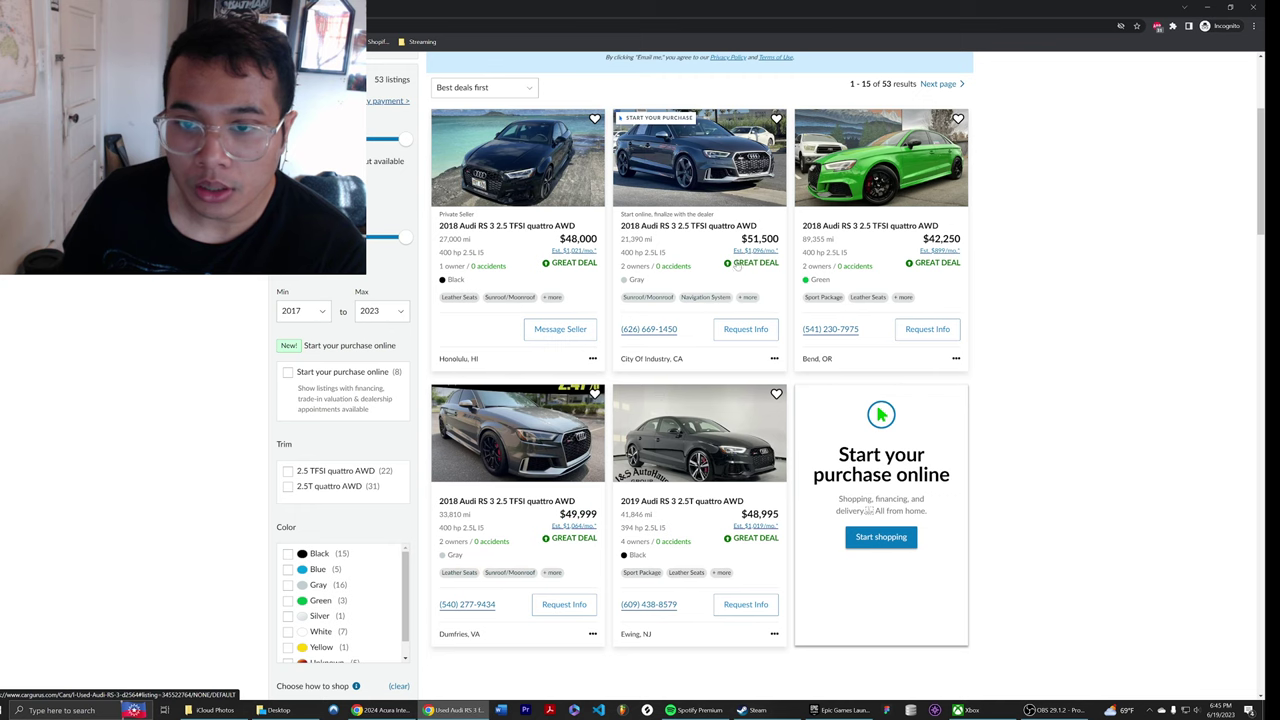
scroll(539, 319, "down", 4)
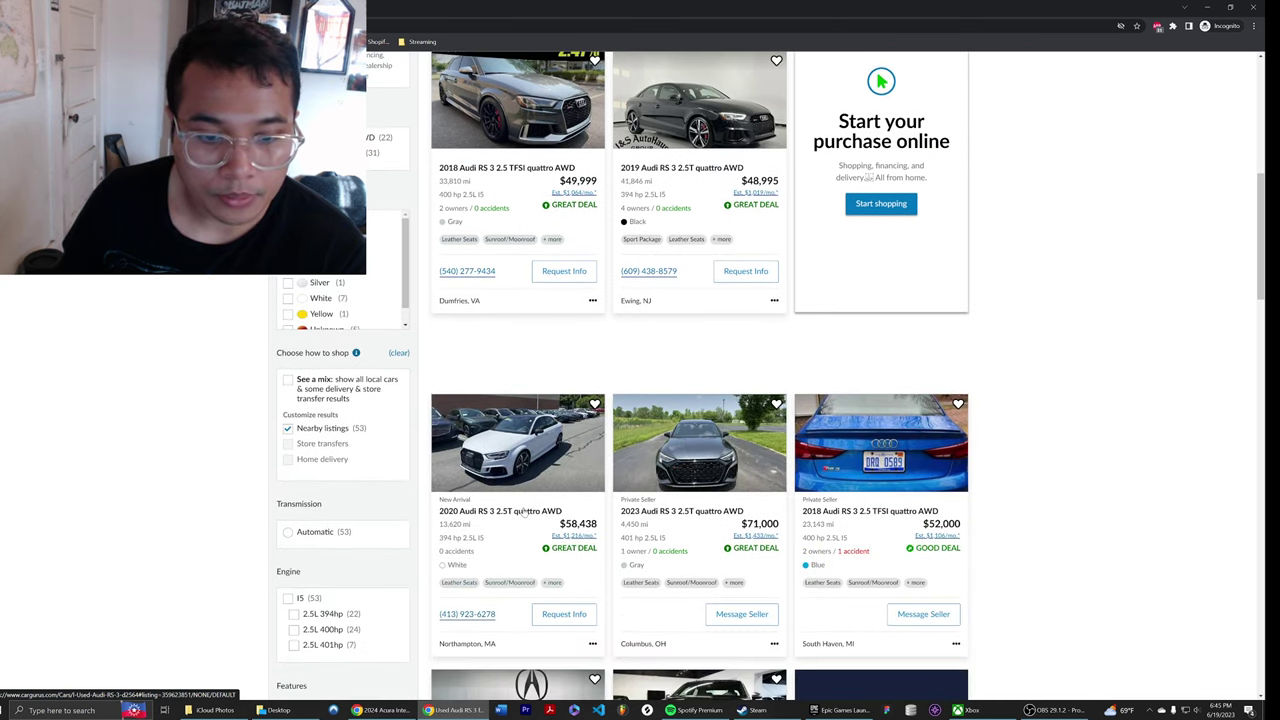
scroll(574, 486, "up", 1)
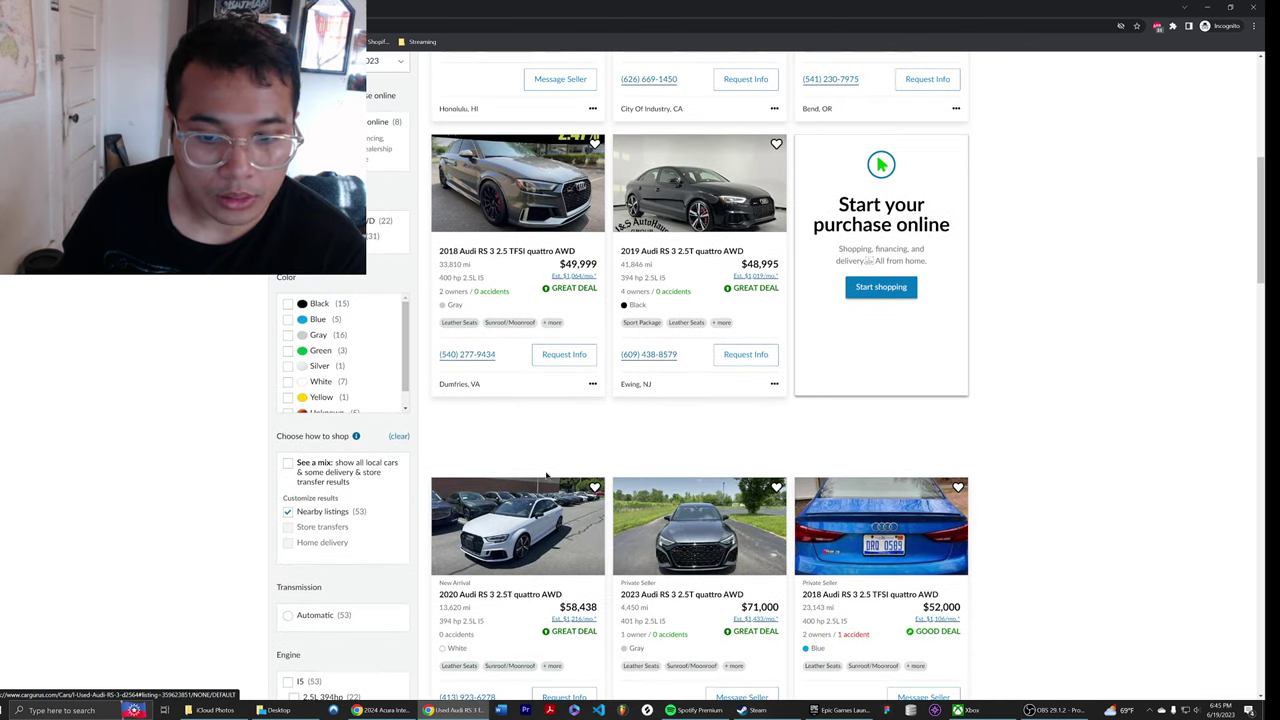
scroll(520, 340, "down", 1)
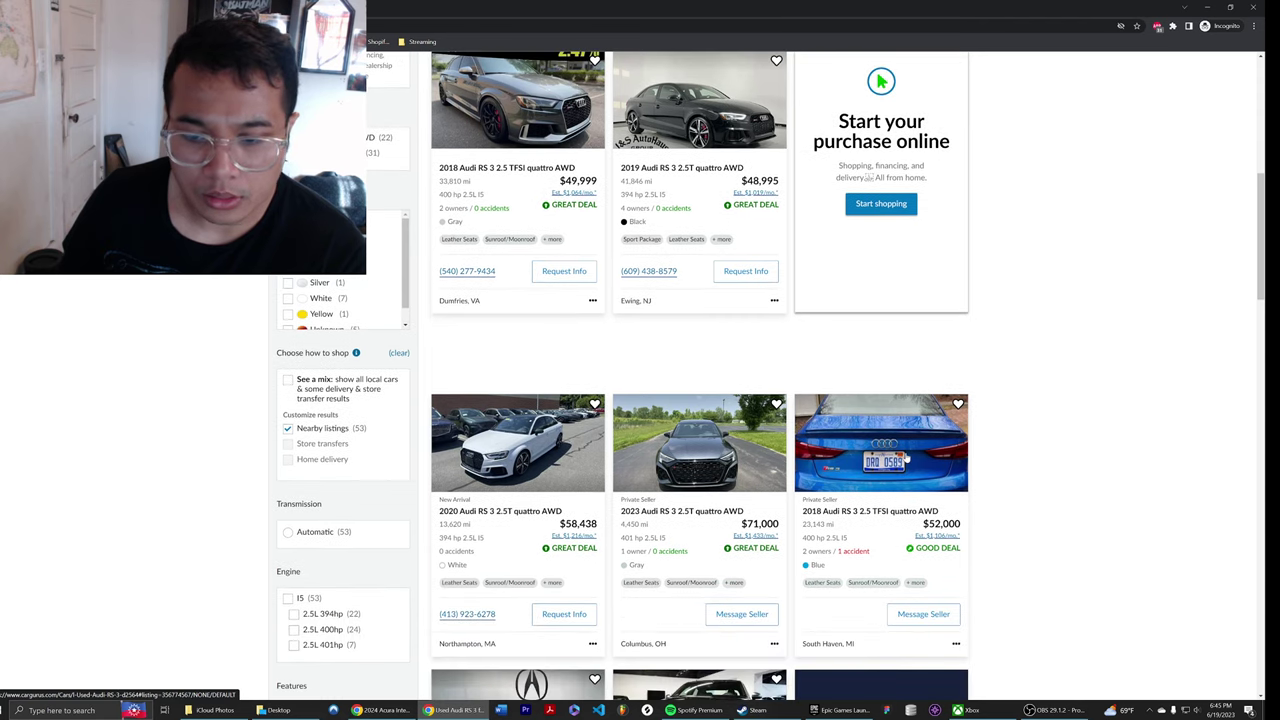
scroll(800, 450, "down", 1)
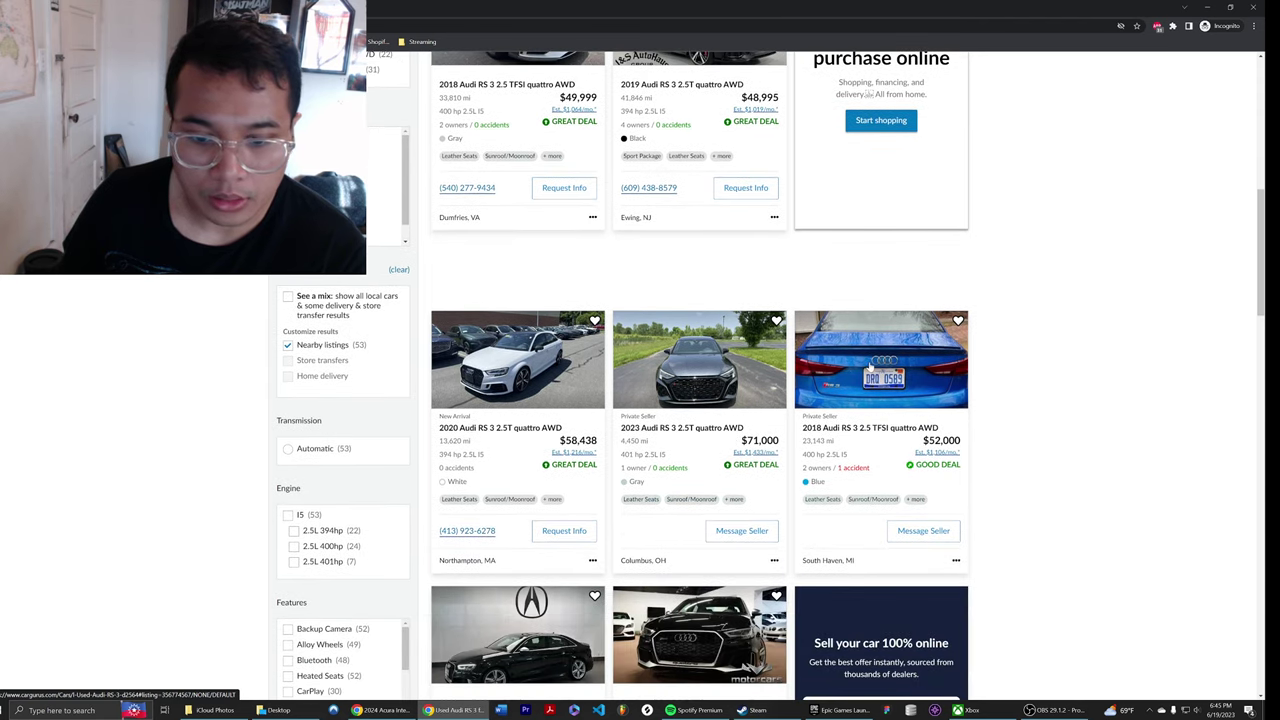
scroll(716, 372, "down", 2)
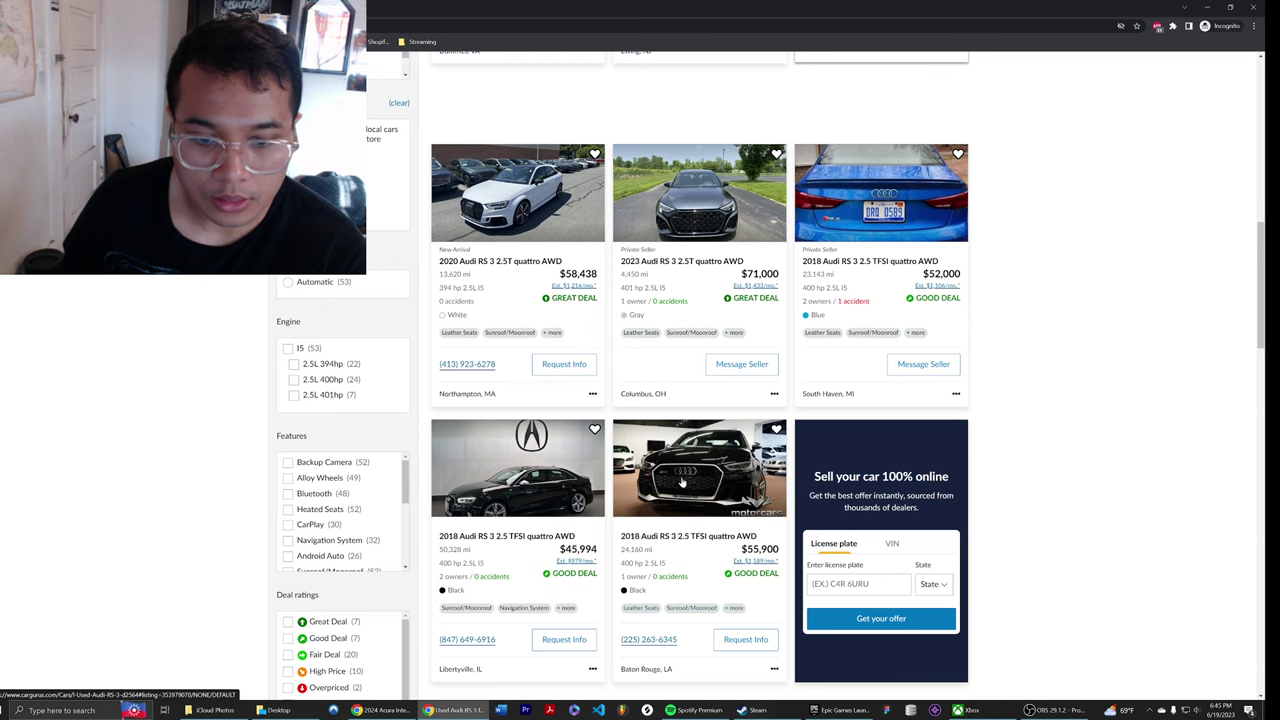
scroll(673, 453, "up", 1)
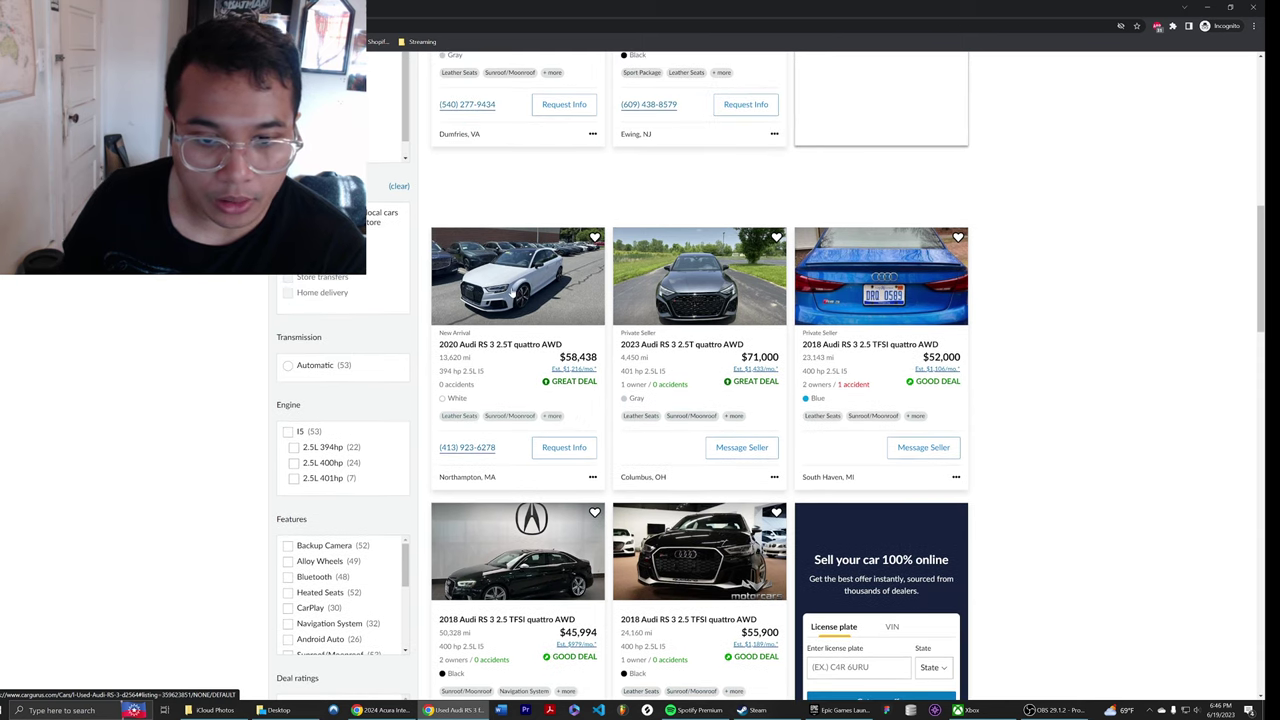
left_click(514, 282)
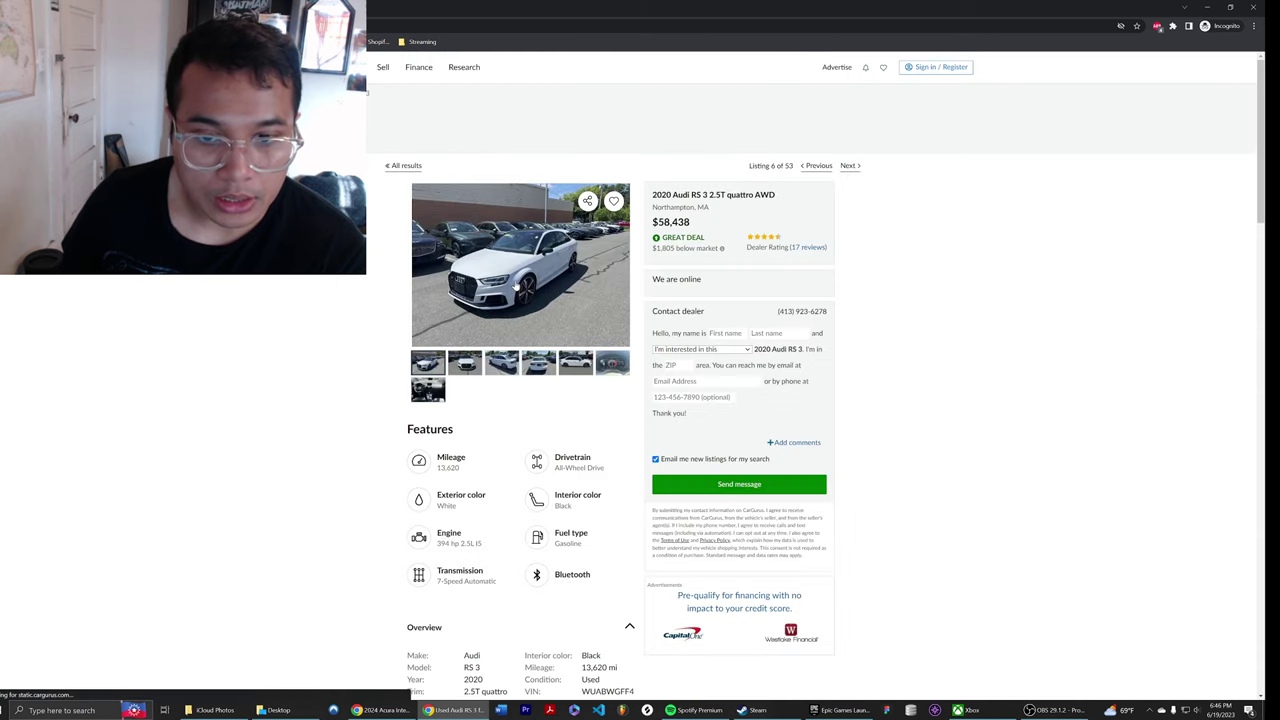
double_click(670, 222)
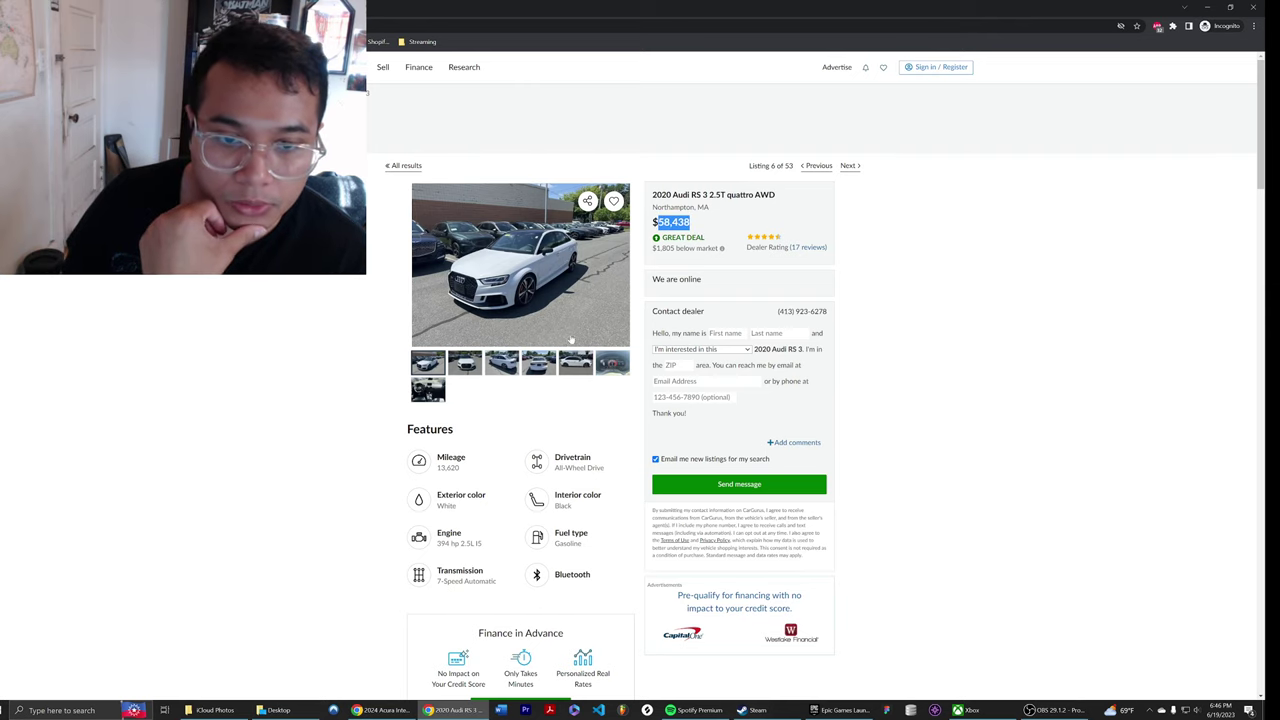
left_click(503, 372)
left_click(467, 372)
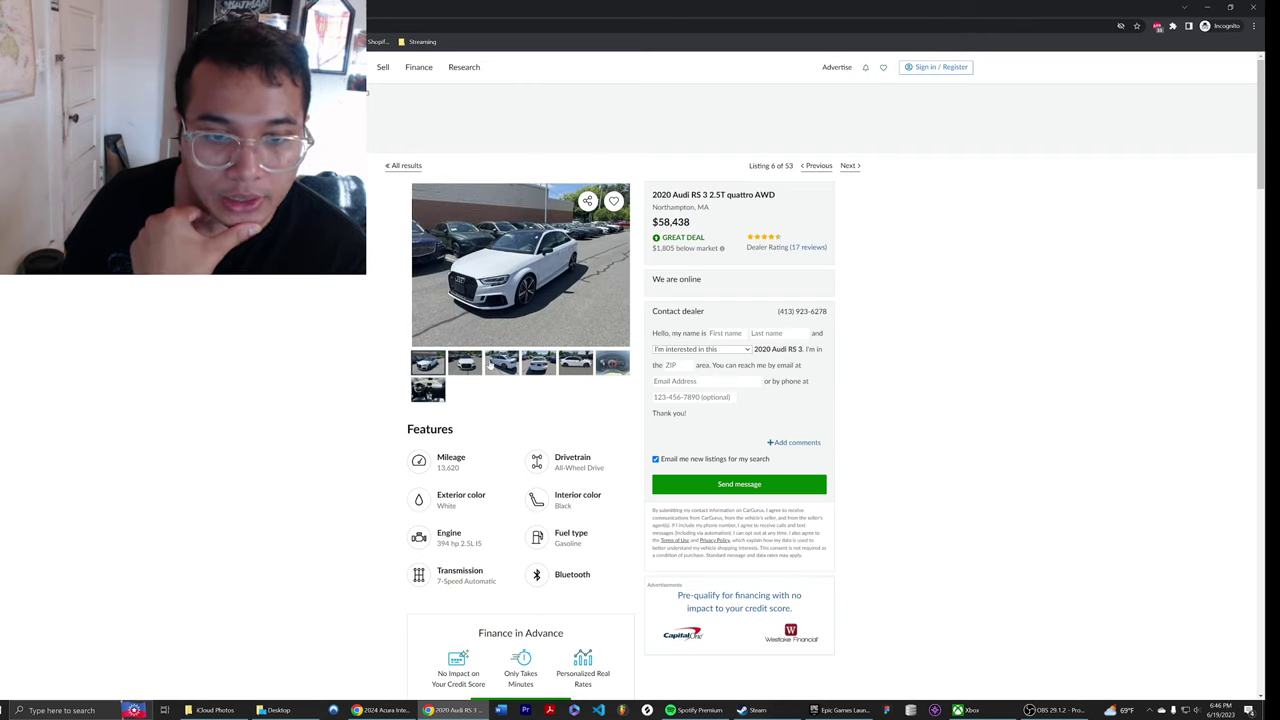
left_click(492, 363)
left_click(538, 363)
left_click(575, 363)
left_click(612, 363)
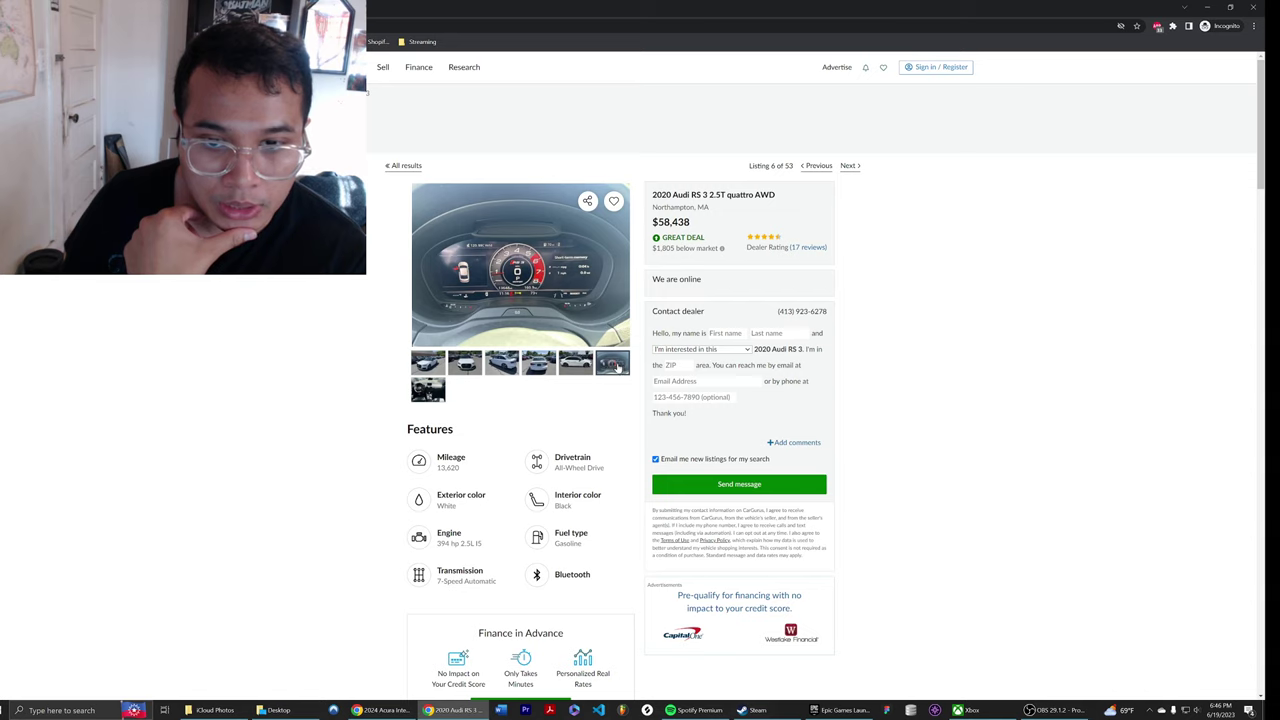
left_click_drag(702, 220, 655, 222)
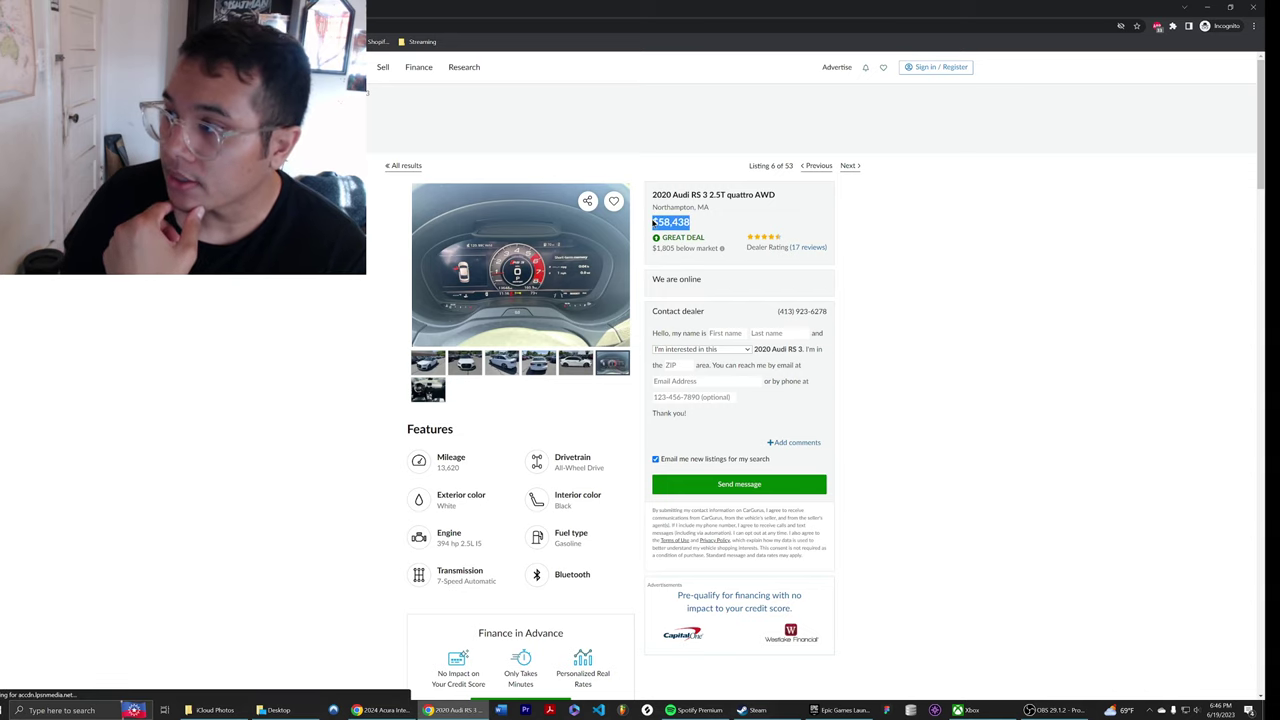
left_click(237, 394)
left_click(464, 363)
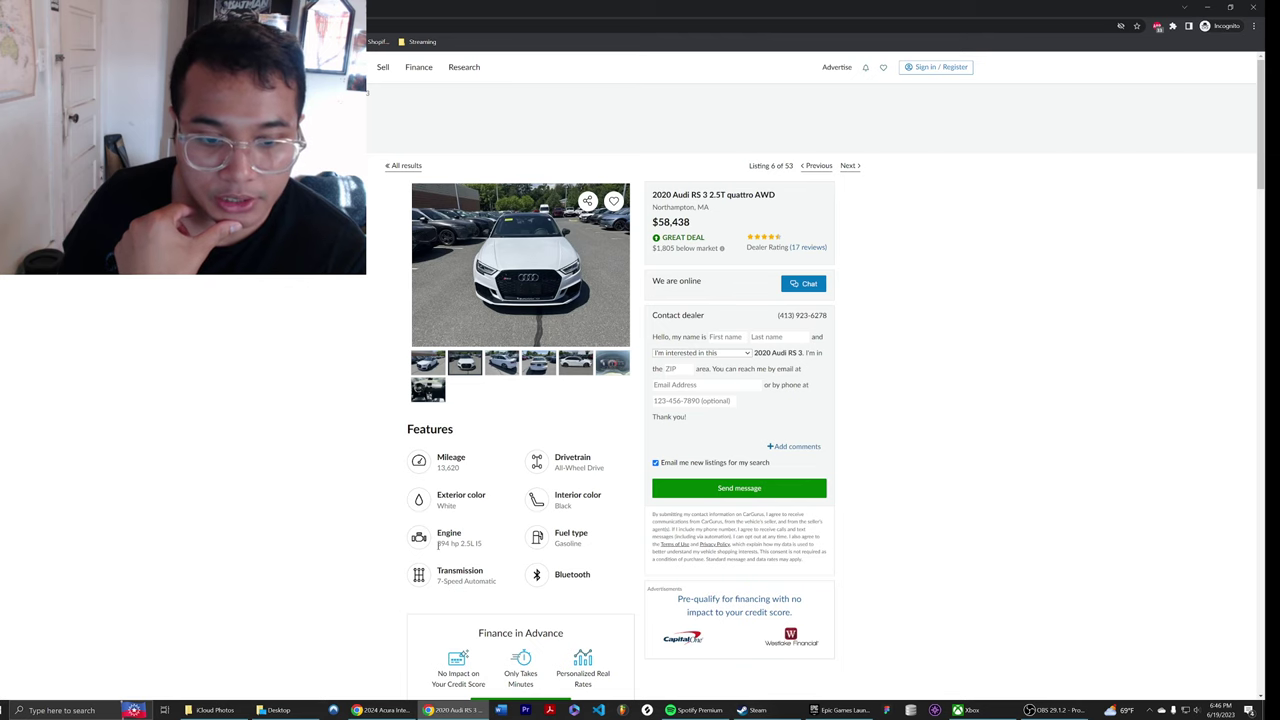
left_click_drag(436, 543, 453, 544)
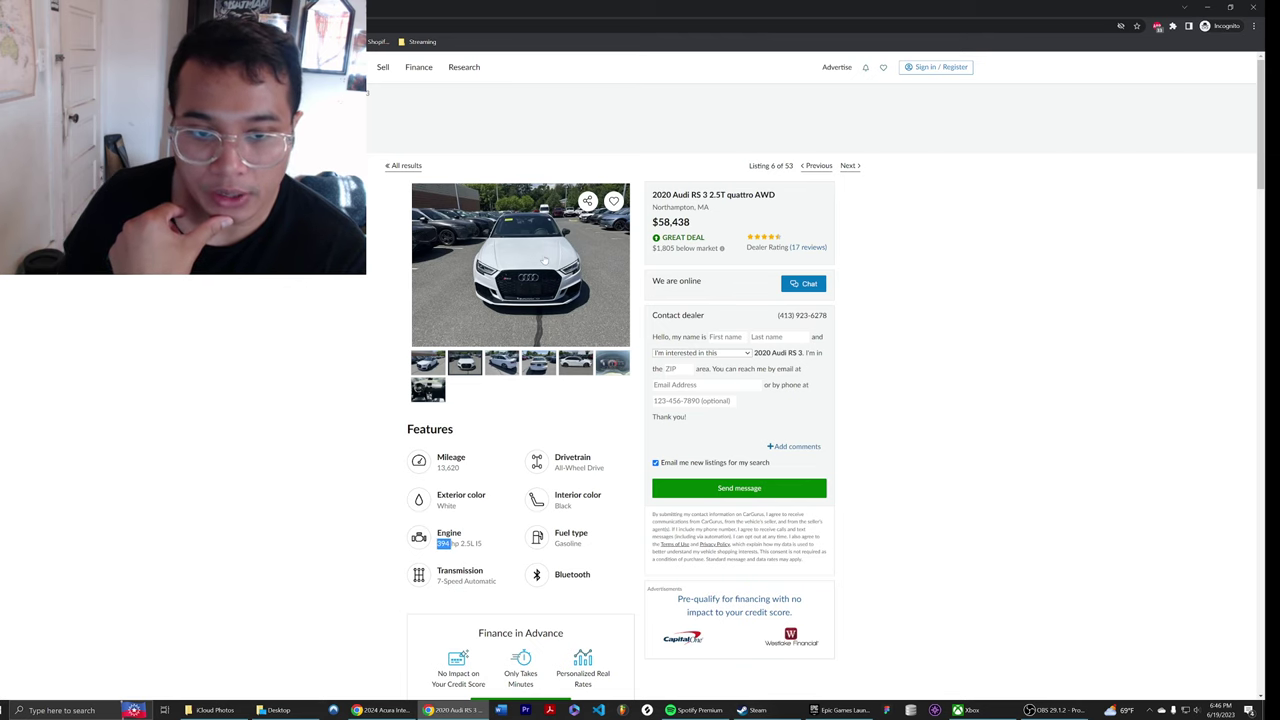
left_click(523, 290)
left_click(812, 382)
left_click(812, 382)
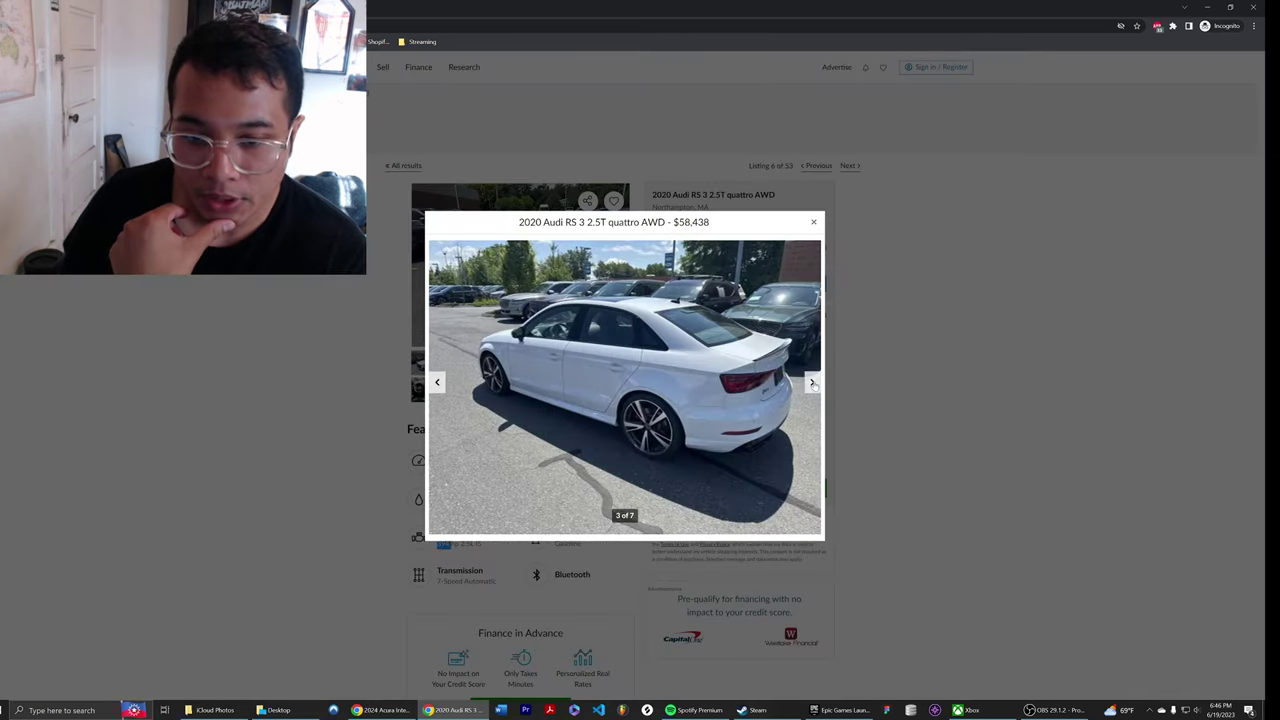
left_click(812, 382)
left_click(812, 382)
left_click(812, 382)
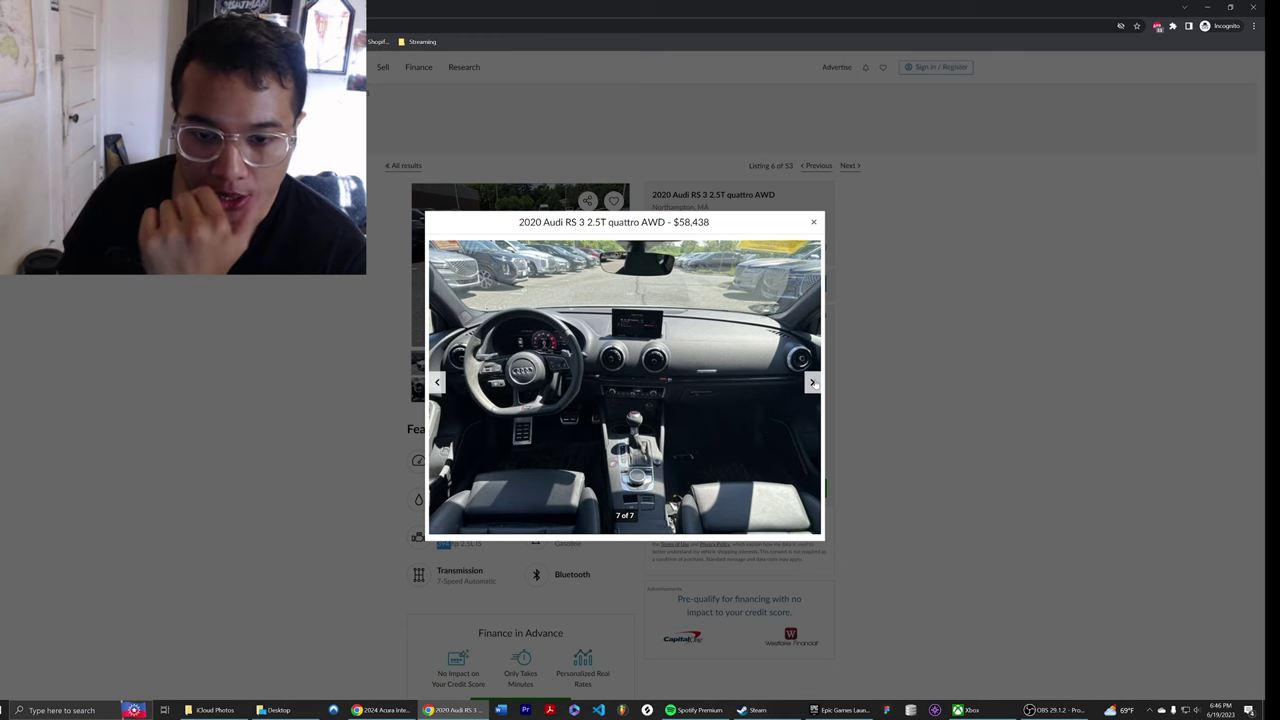
left_click(812, 382)
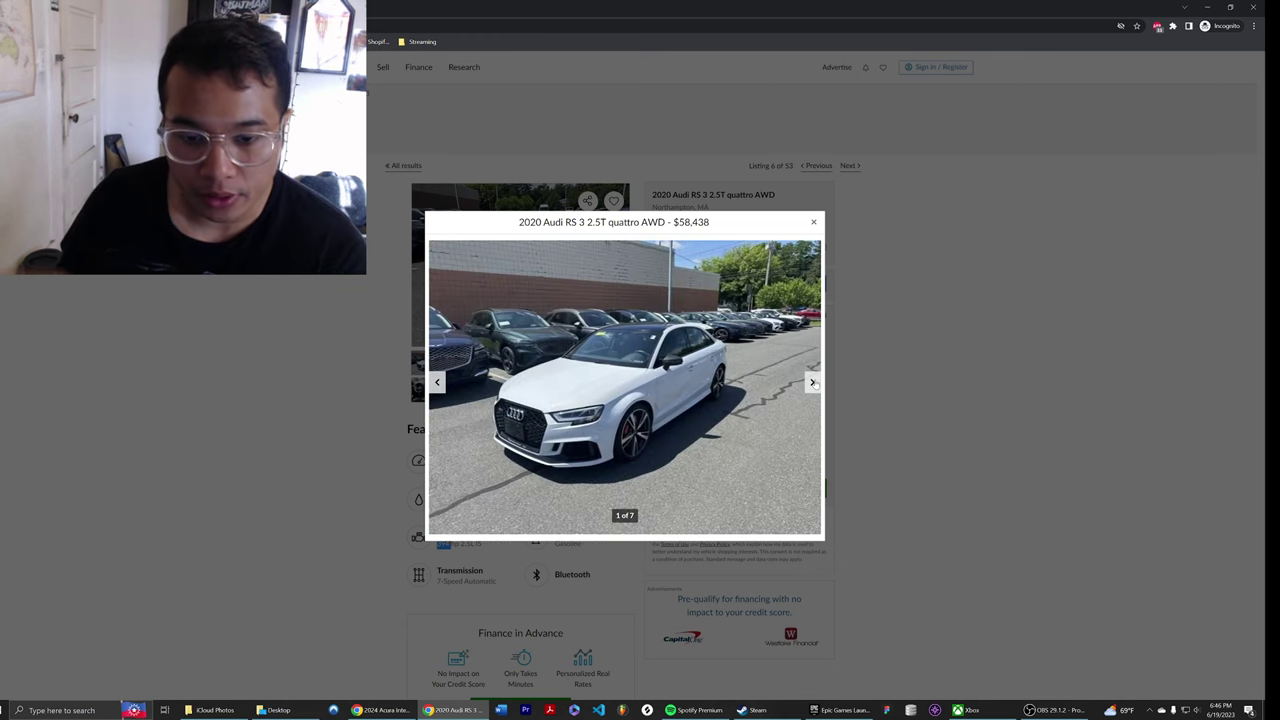
left_click(812, 382)
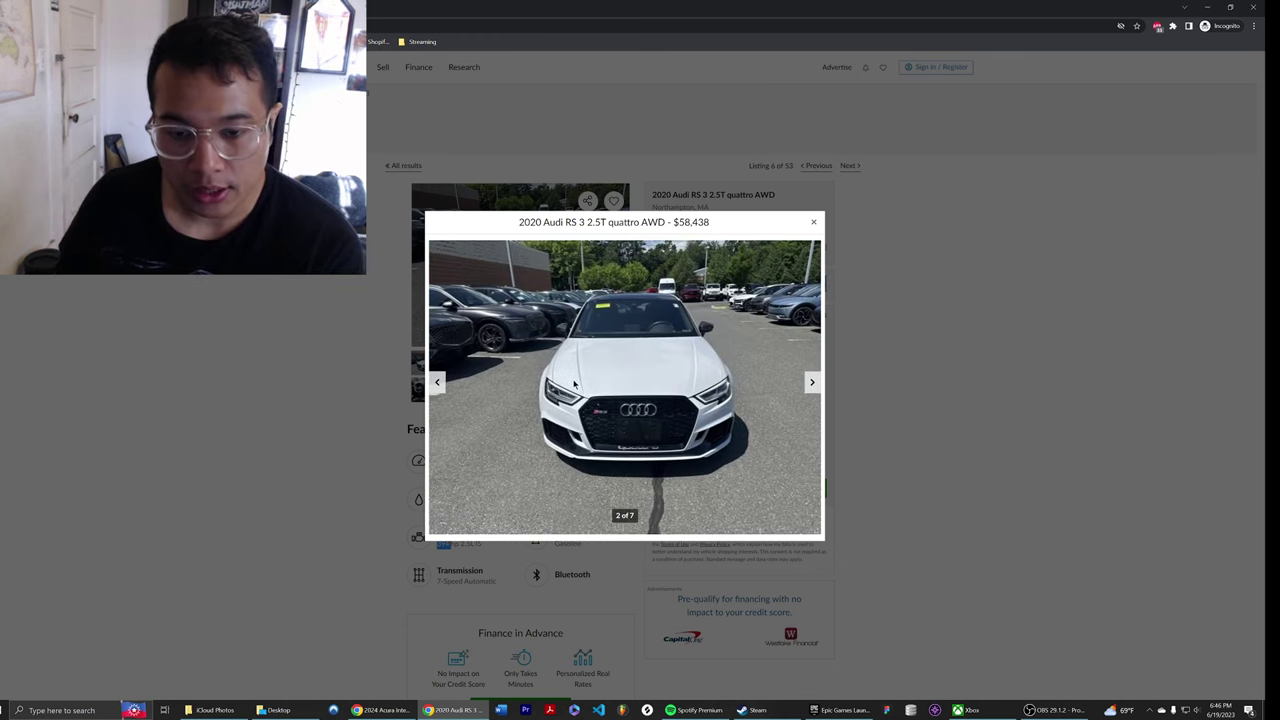
left_click(1055, 364)
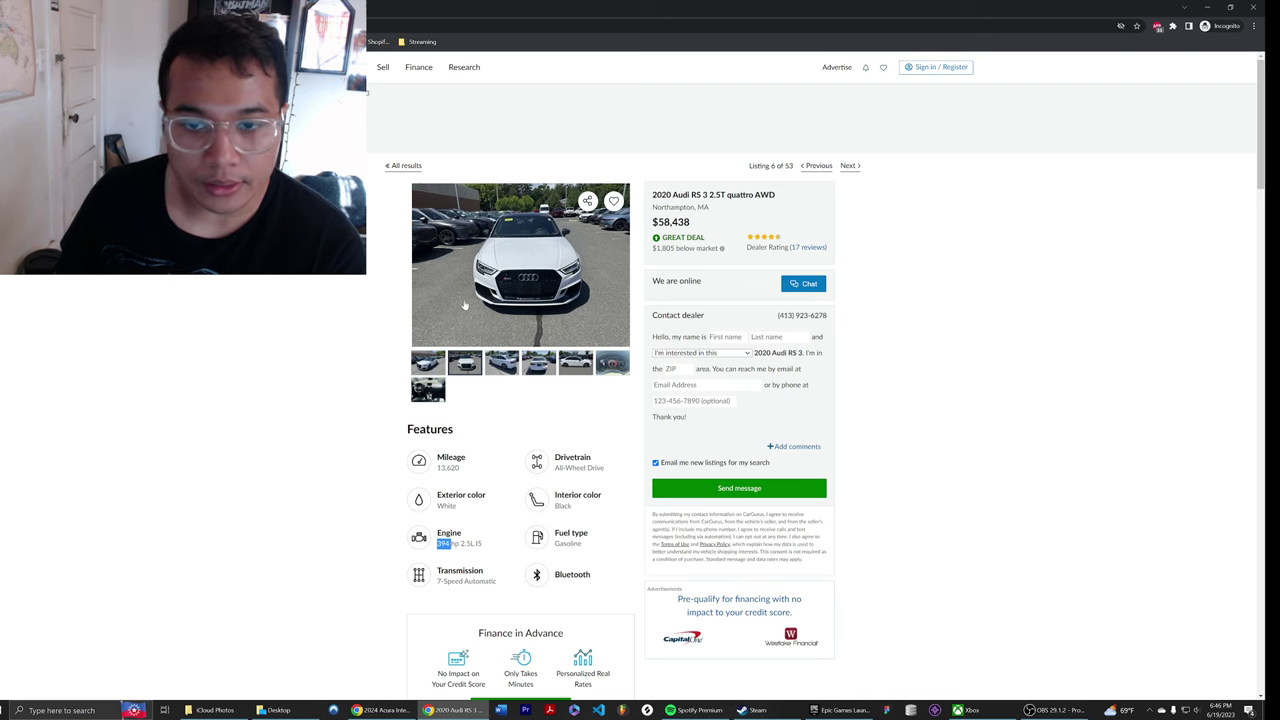
key("super+Down")
left_click_drag(806, 612, 806, 616)
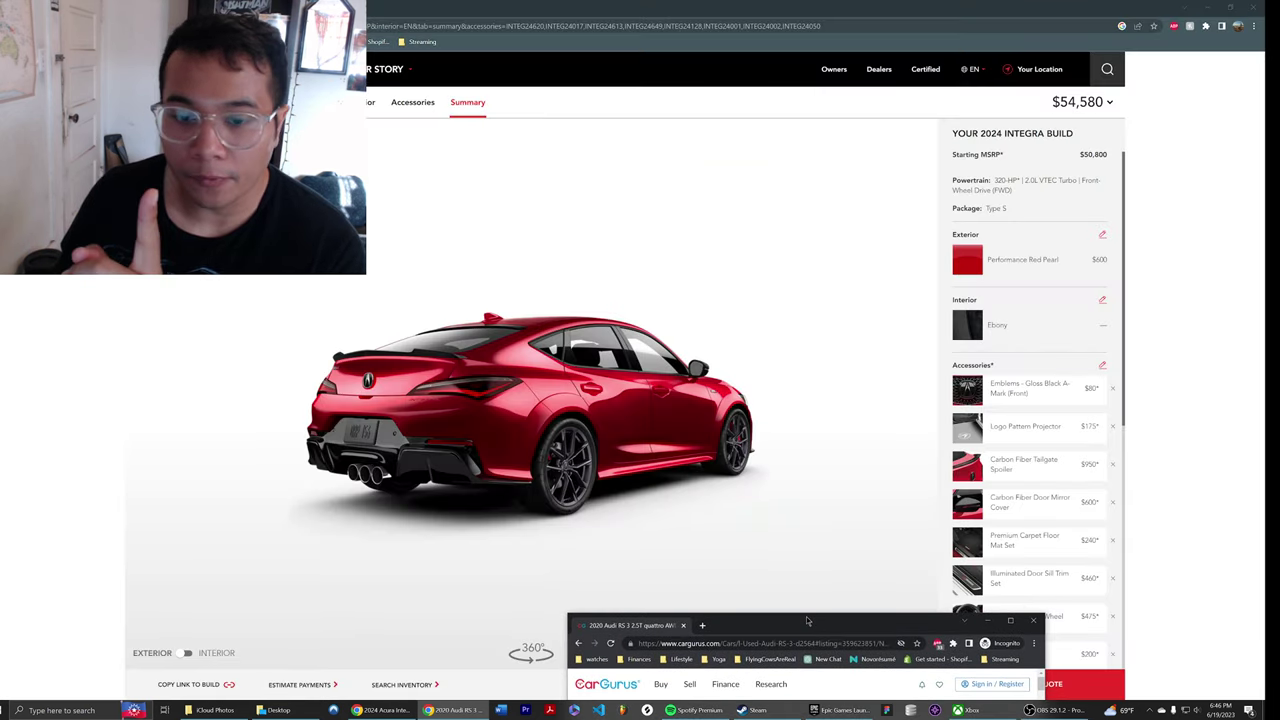
double_click(806, 618)
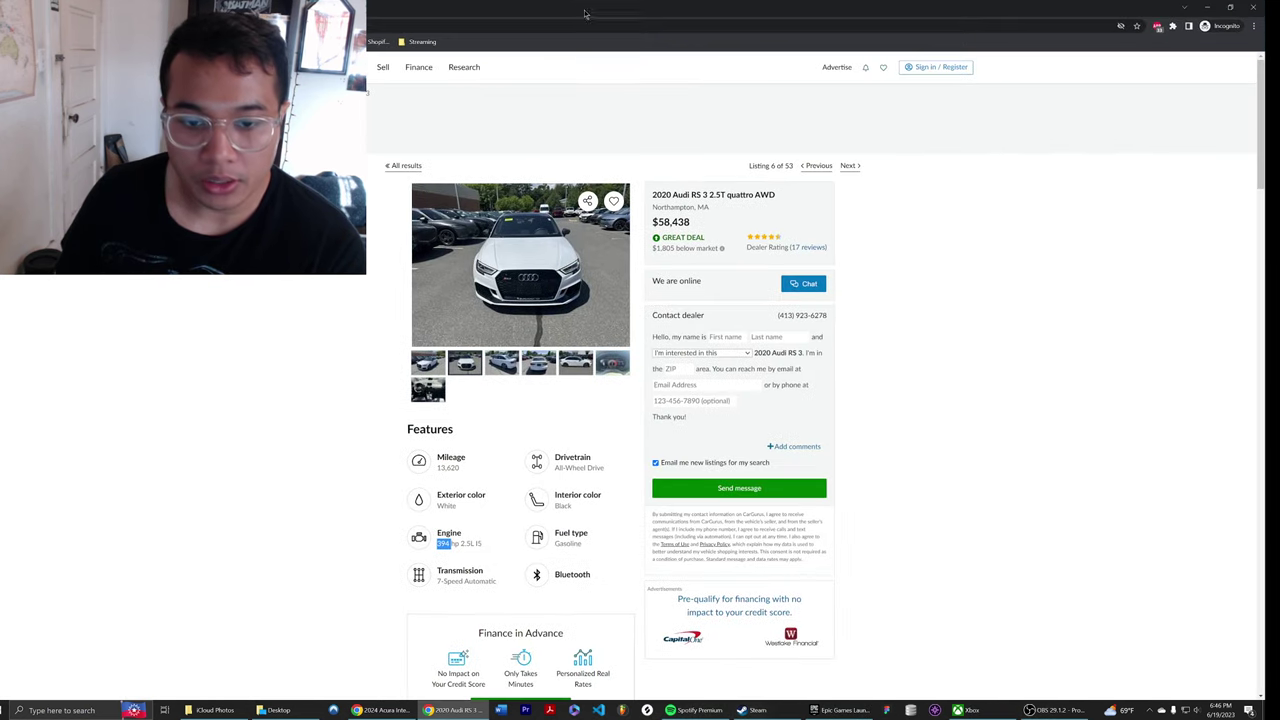
- View the RS 3's side and rear photos full size, then highlight its mileage figure
left_click(542, 291)
left_click(812, 380)
left_click(812, 380)
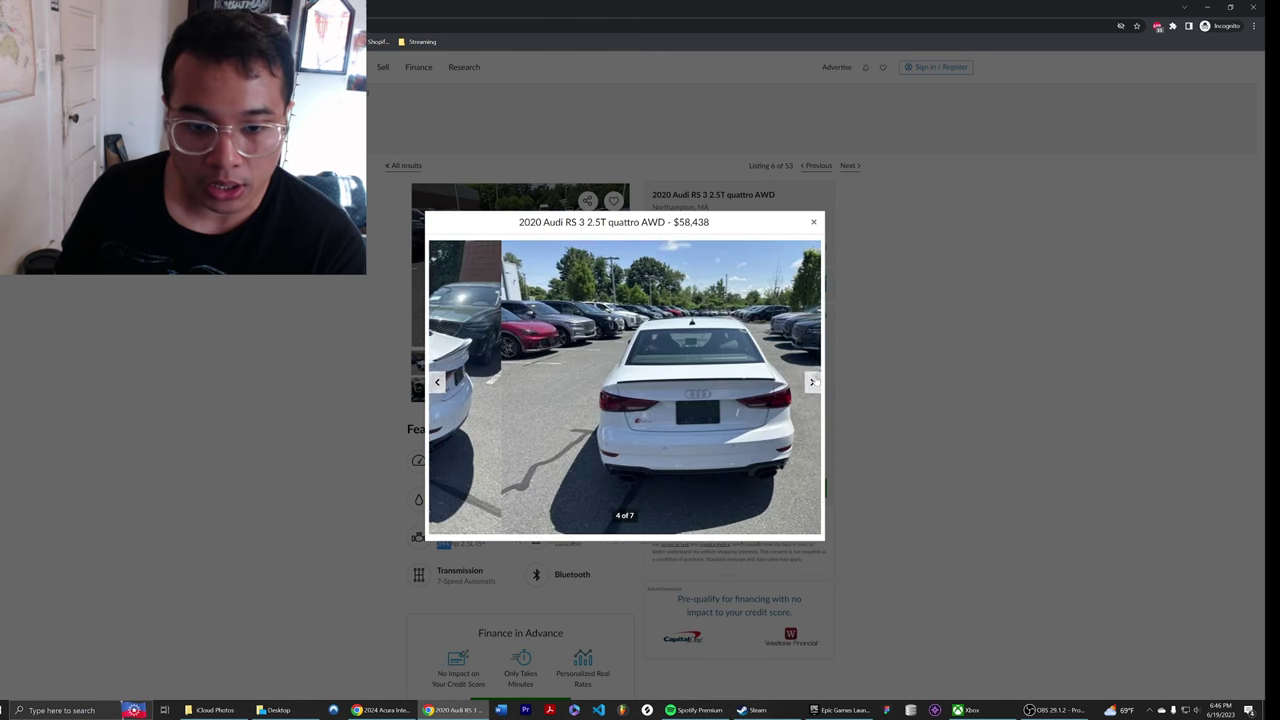
left_click(880, 351)
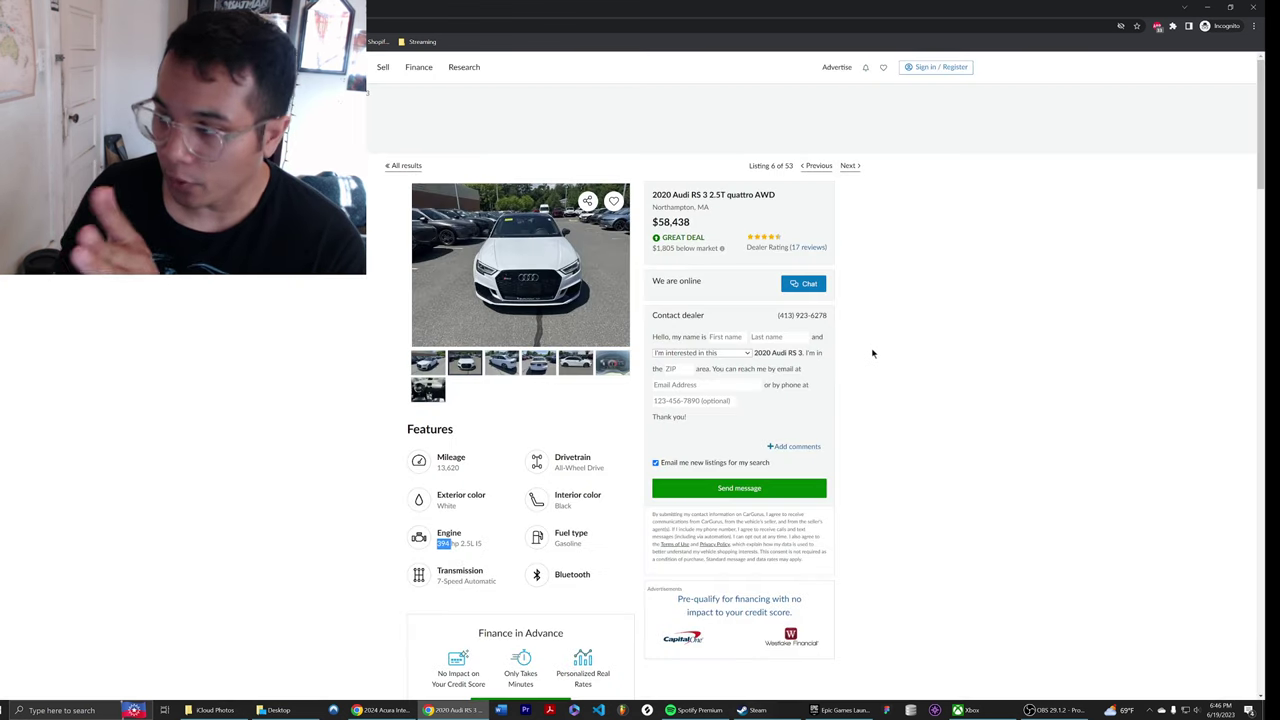
triple_click(460, 472)
left_click(474, 478)
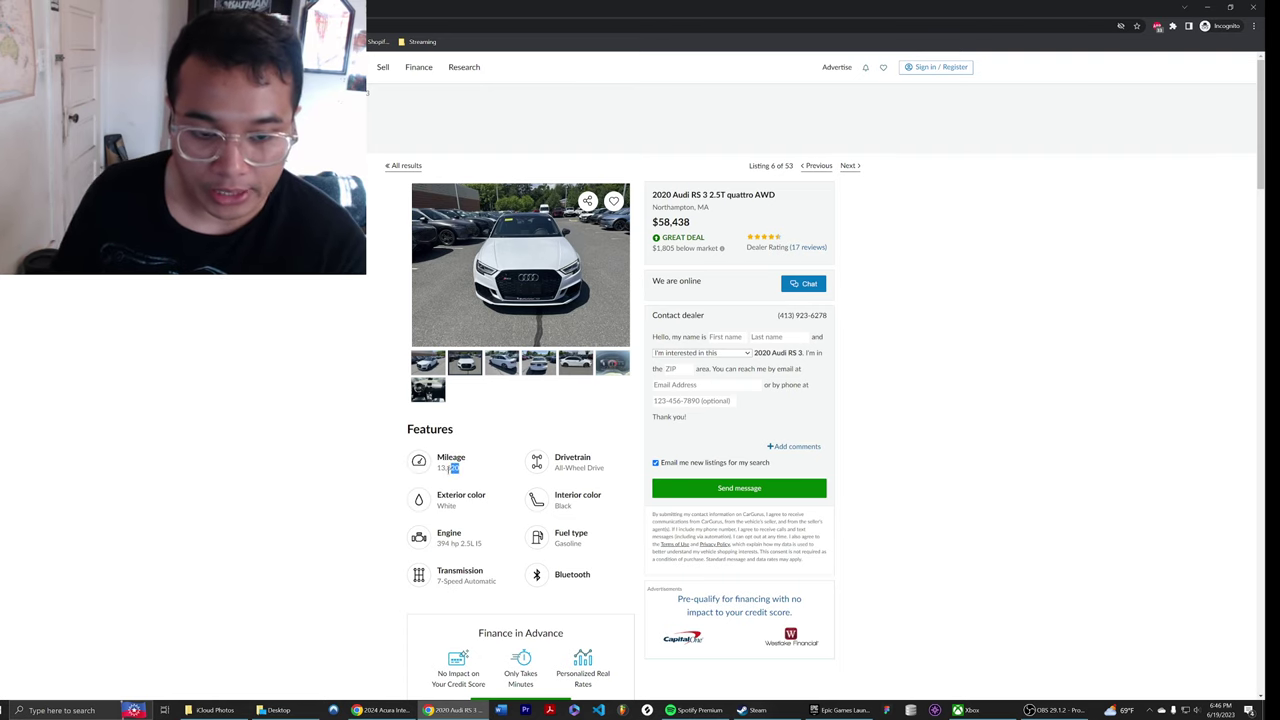
- Page through the rear, side and dashboard photos in the full-size viewer
scroll(923, 352, "down", 3)
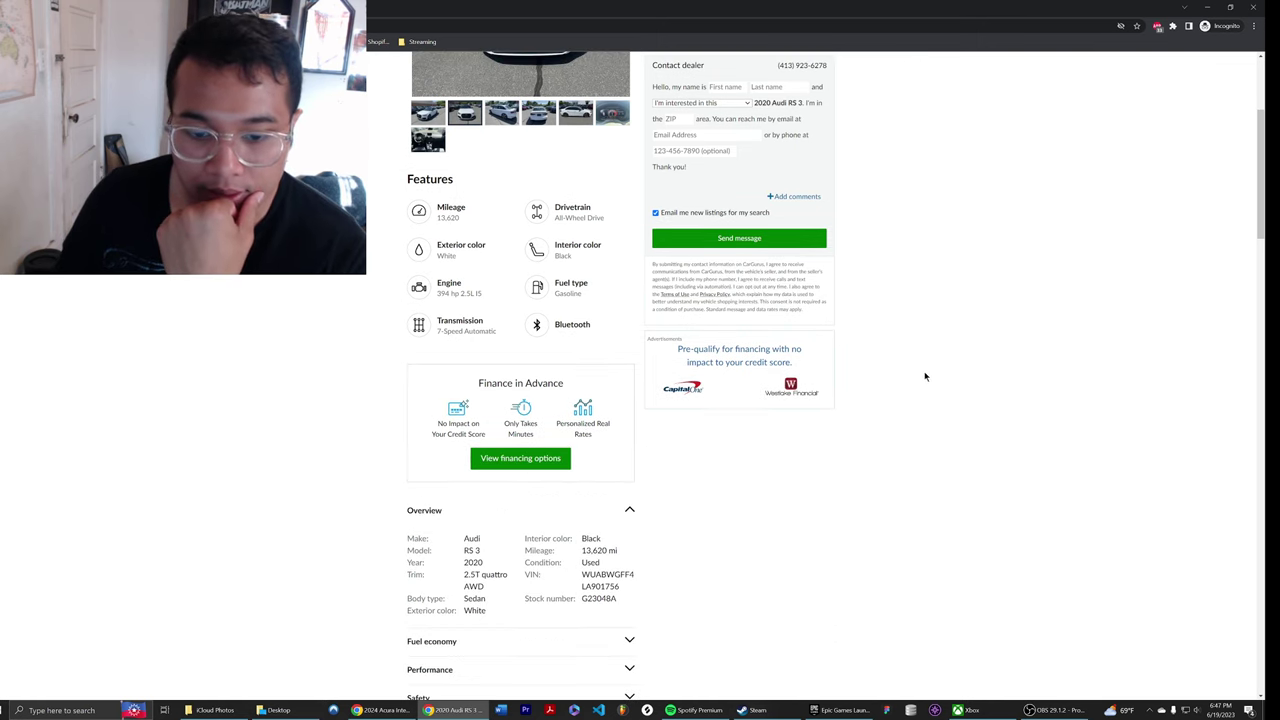
scroll(927, 388, "up", 3)
left_click(520, 290)
left_click(815, 390)
left_click(815, 390)
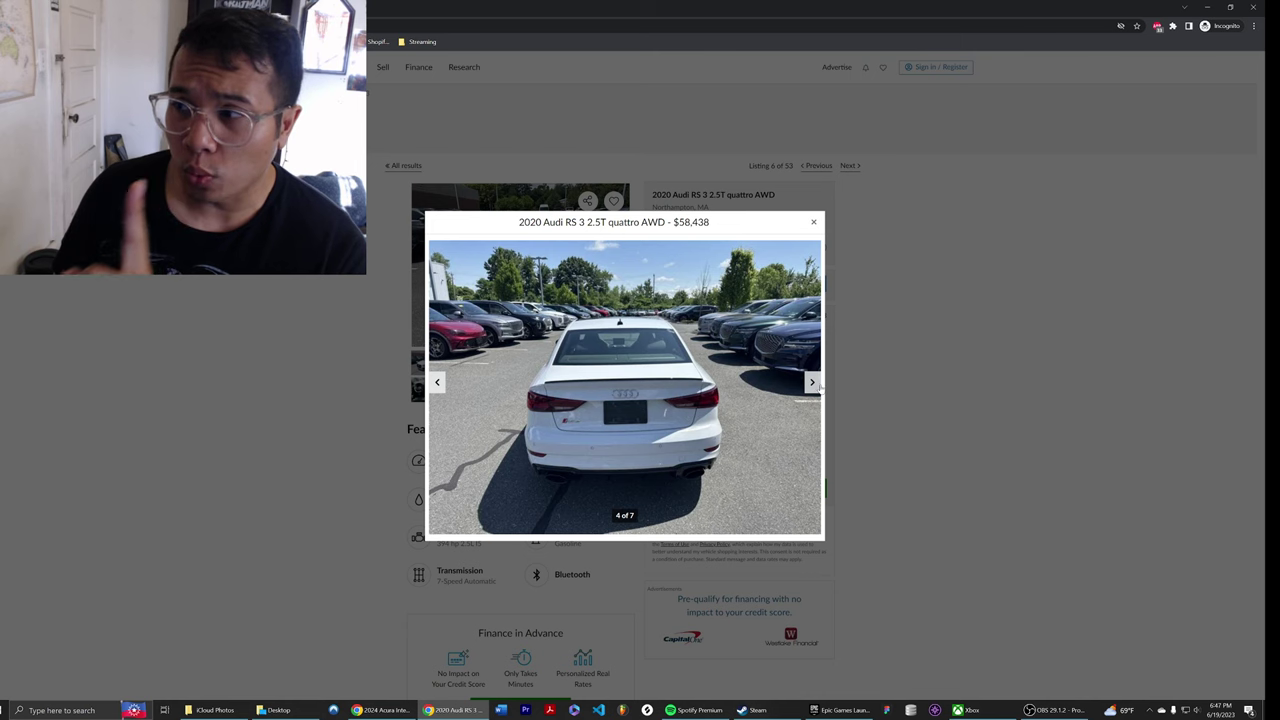
left_click(815, 385)
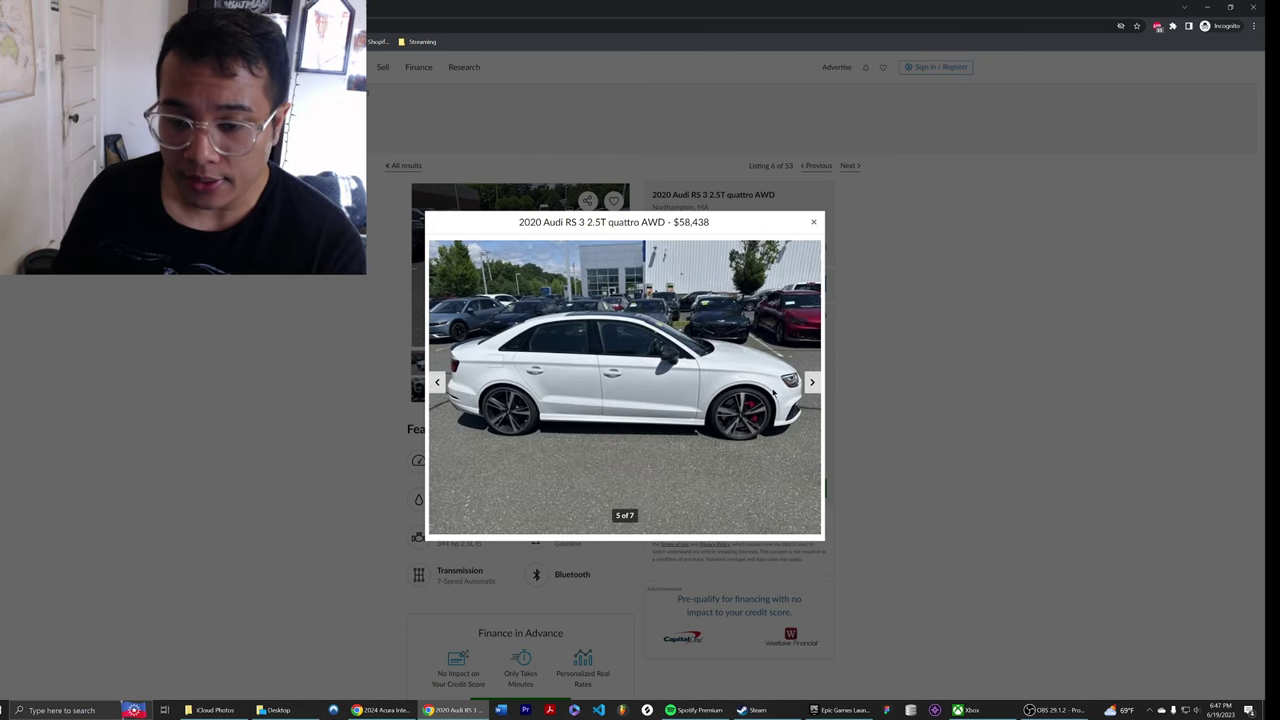
left_click(811, 382)
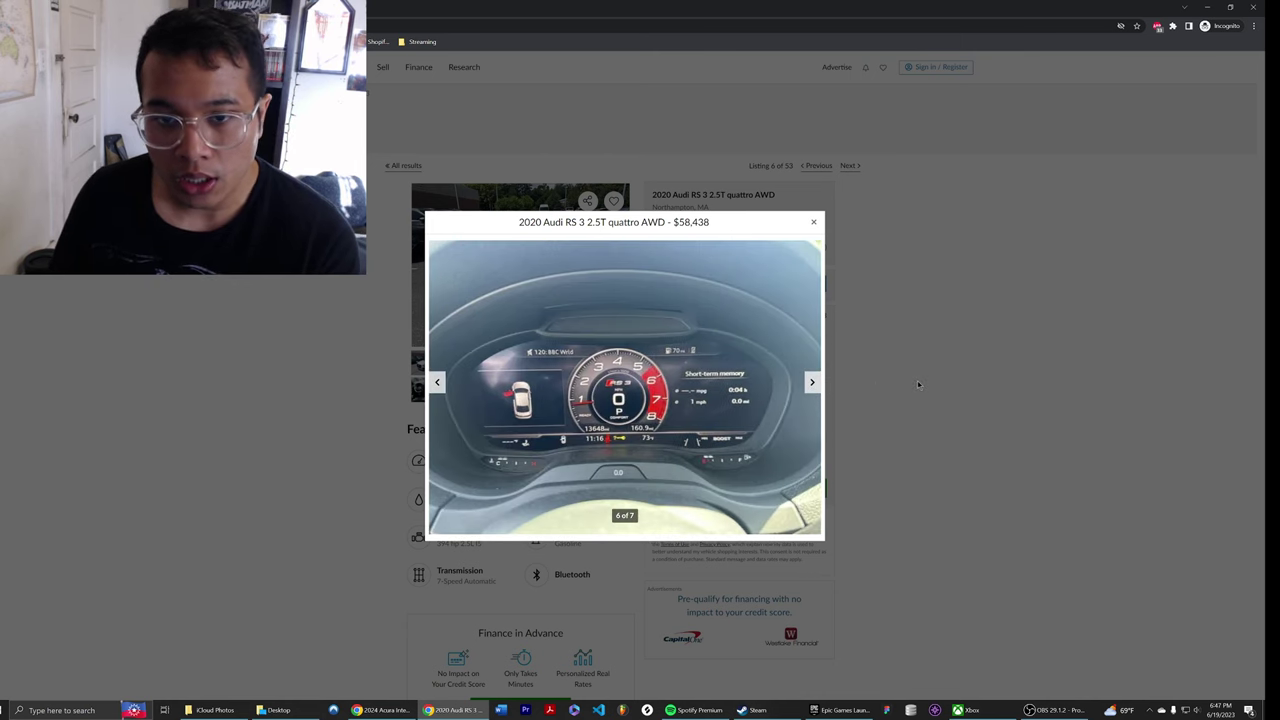
left_click(917, 384)
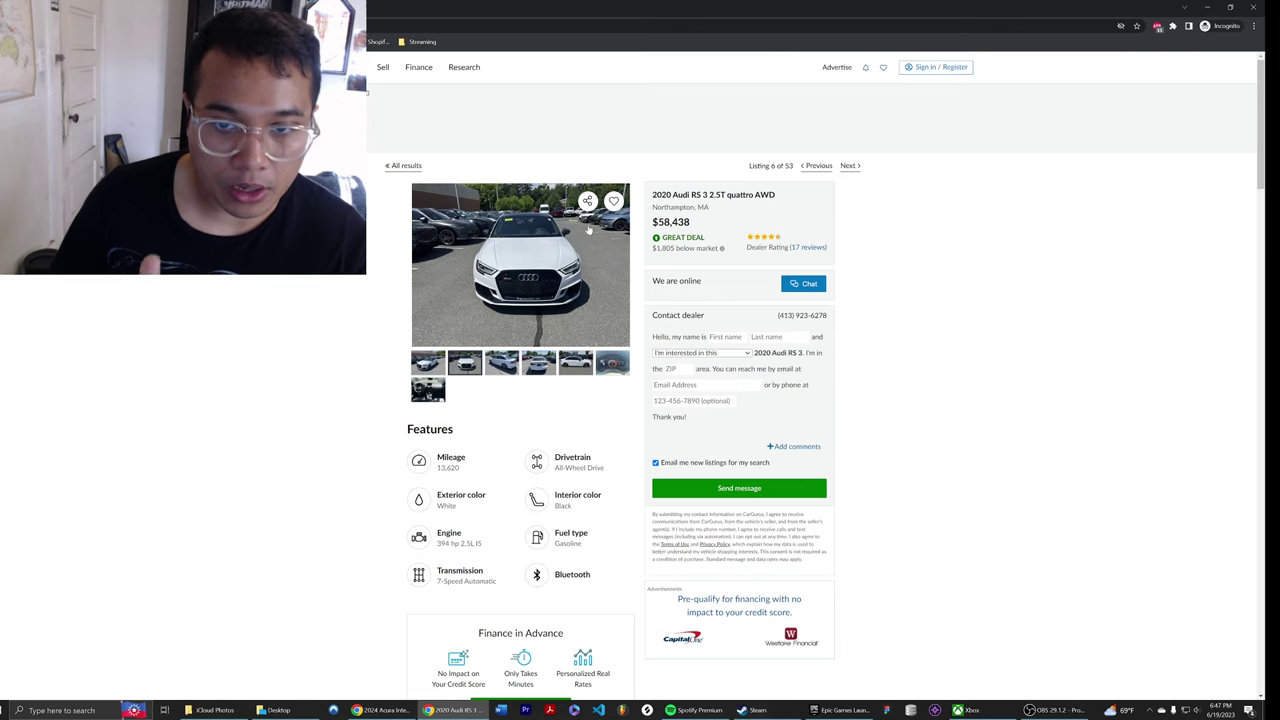
- Show the rear and side gallery photos, then minimize the listing to reveal the Acura build
left_click(540, 366)
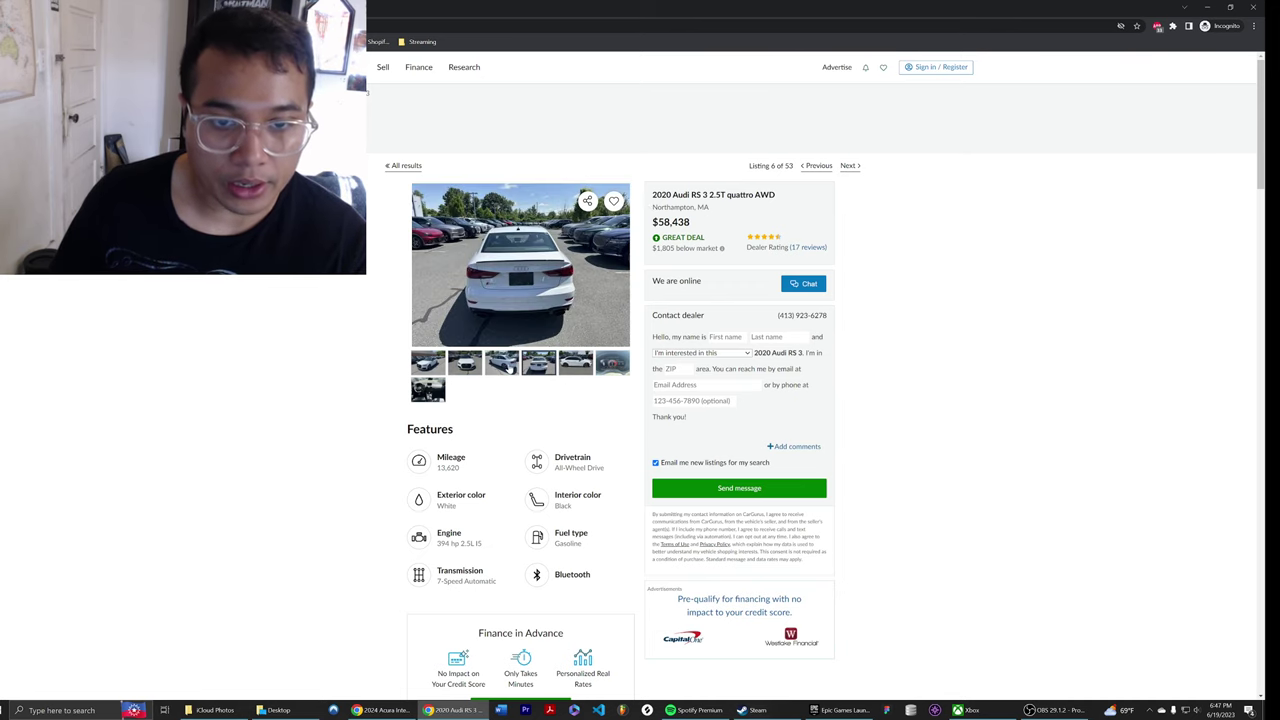
left_click(505, 368)
key("super+Down")
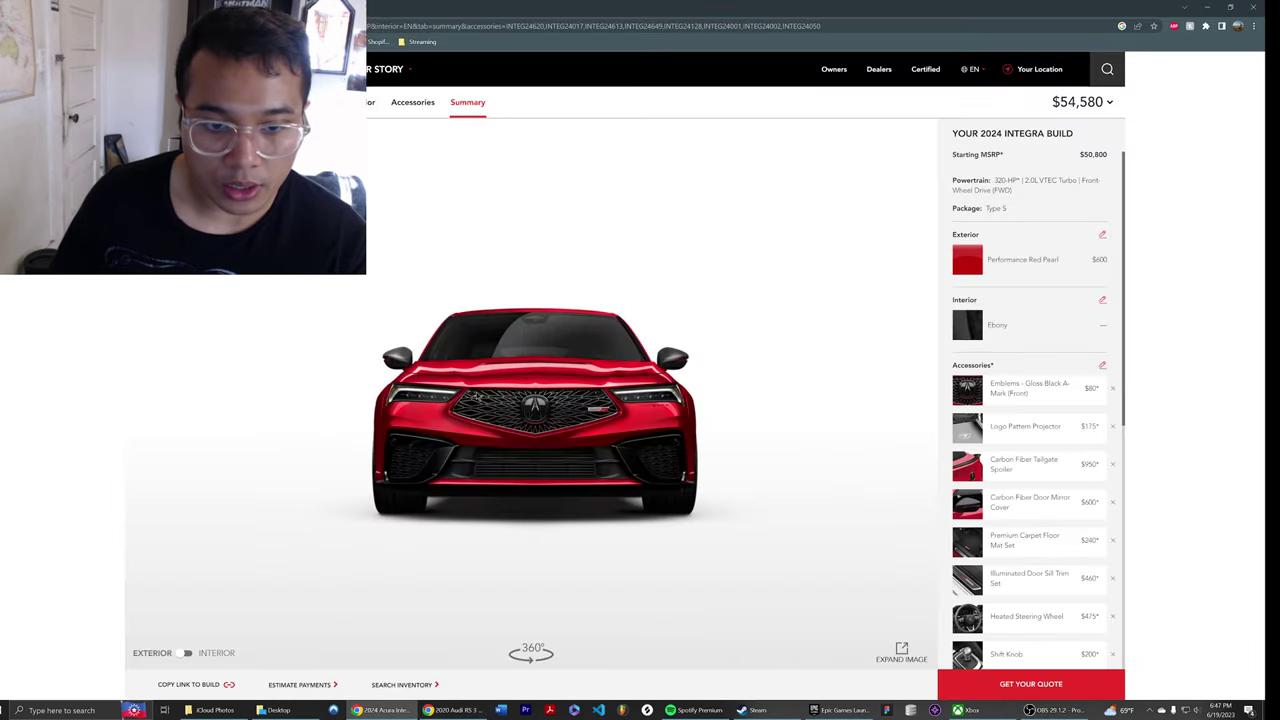